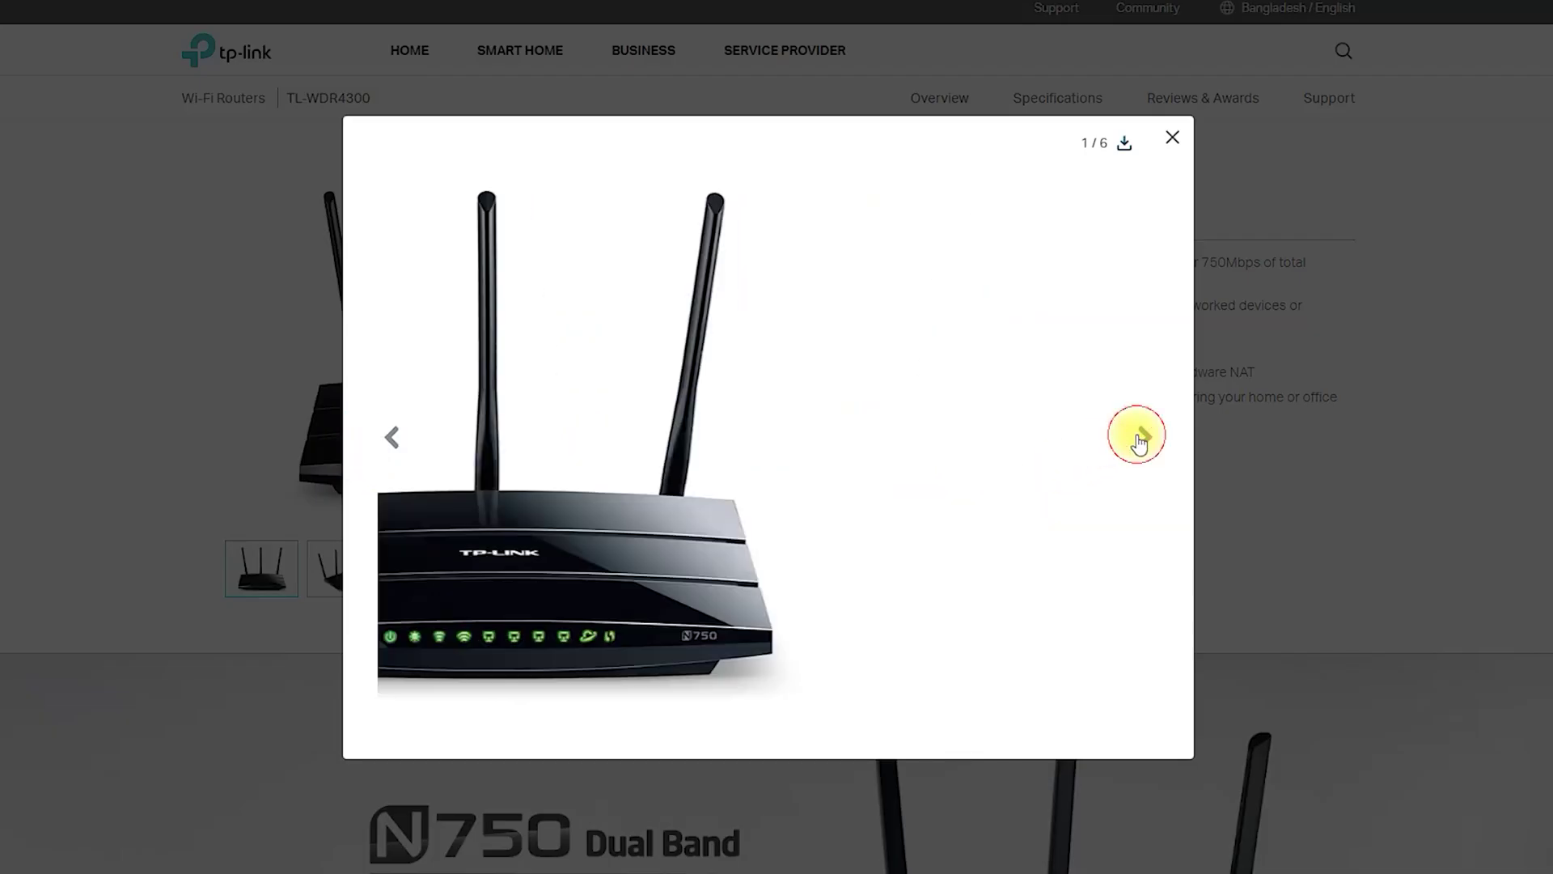
Browse the TL-WDR4300 product photos, including the rear ports, and cycle back to the first
{"action": "left_click", "coordinate": [1141, 437]}
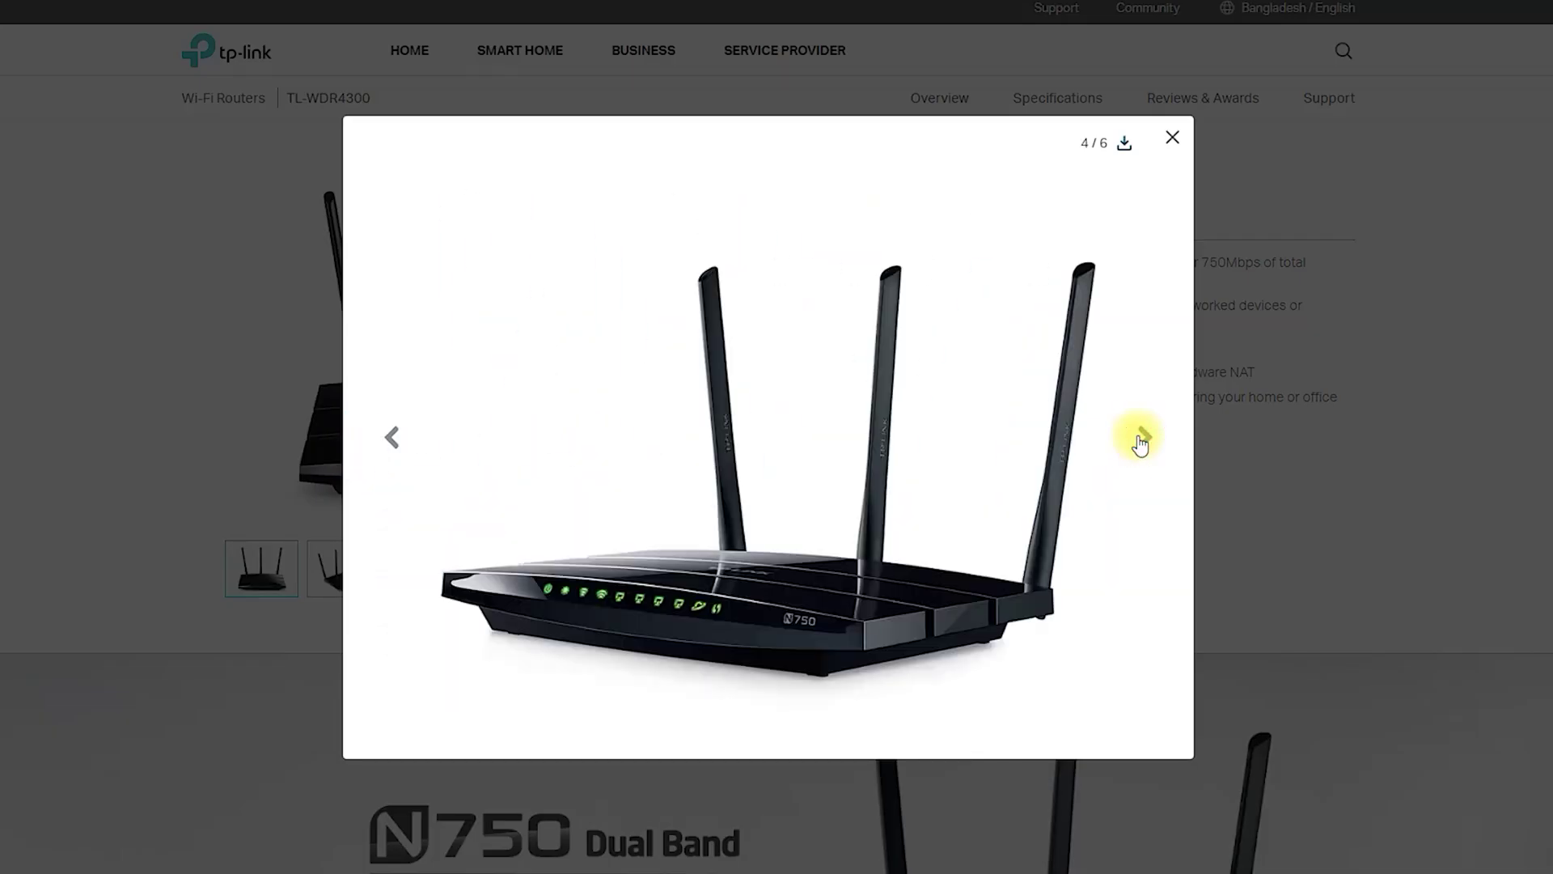
{"action": "left_click", "coordinate": [1142, 437]}
{"action": "left_click", "coordinate": [1138, 437]}
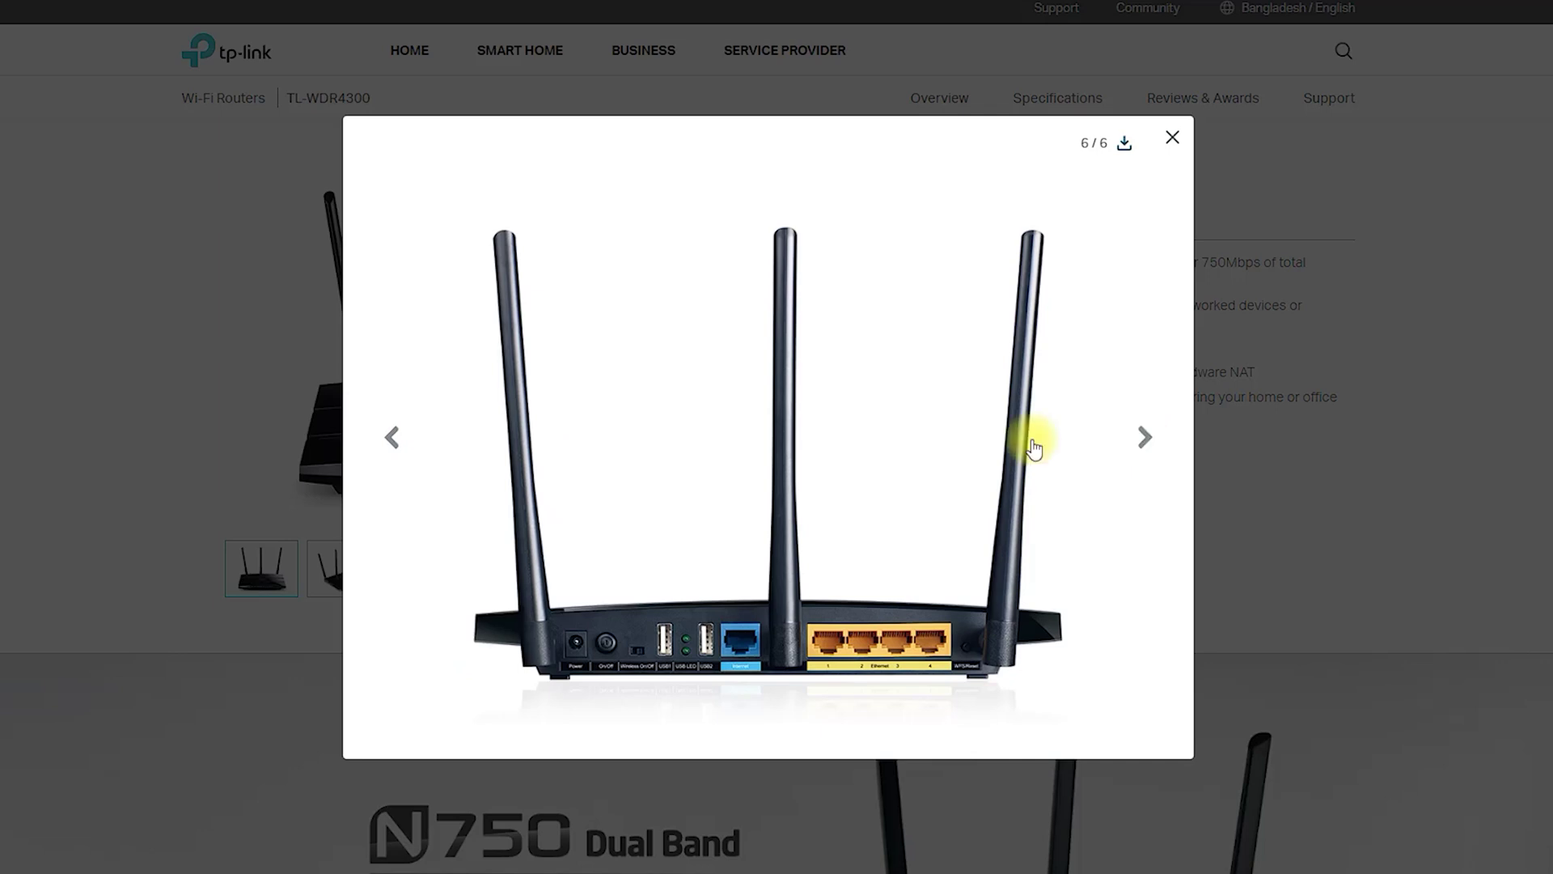
{"action": "left_click_drag", "start_coordinate": [602, 525], "coordinate": [674, 613]}
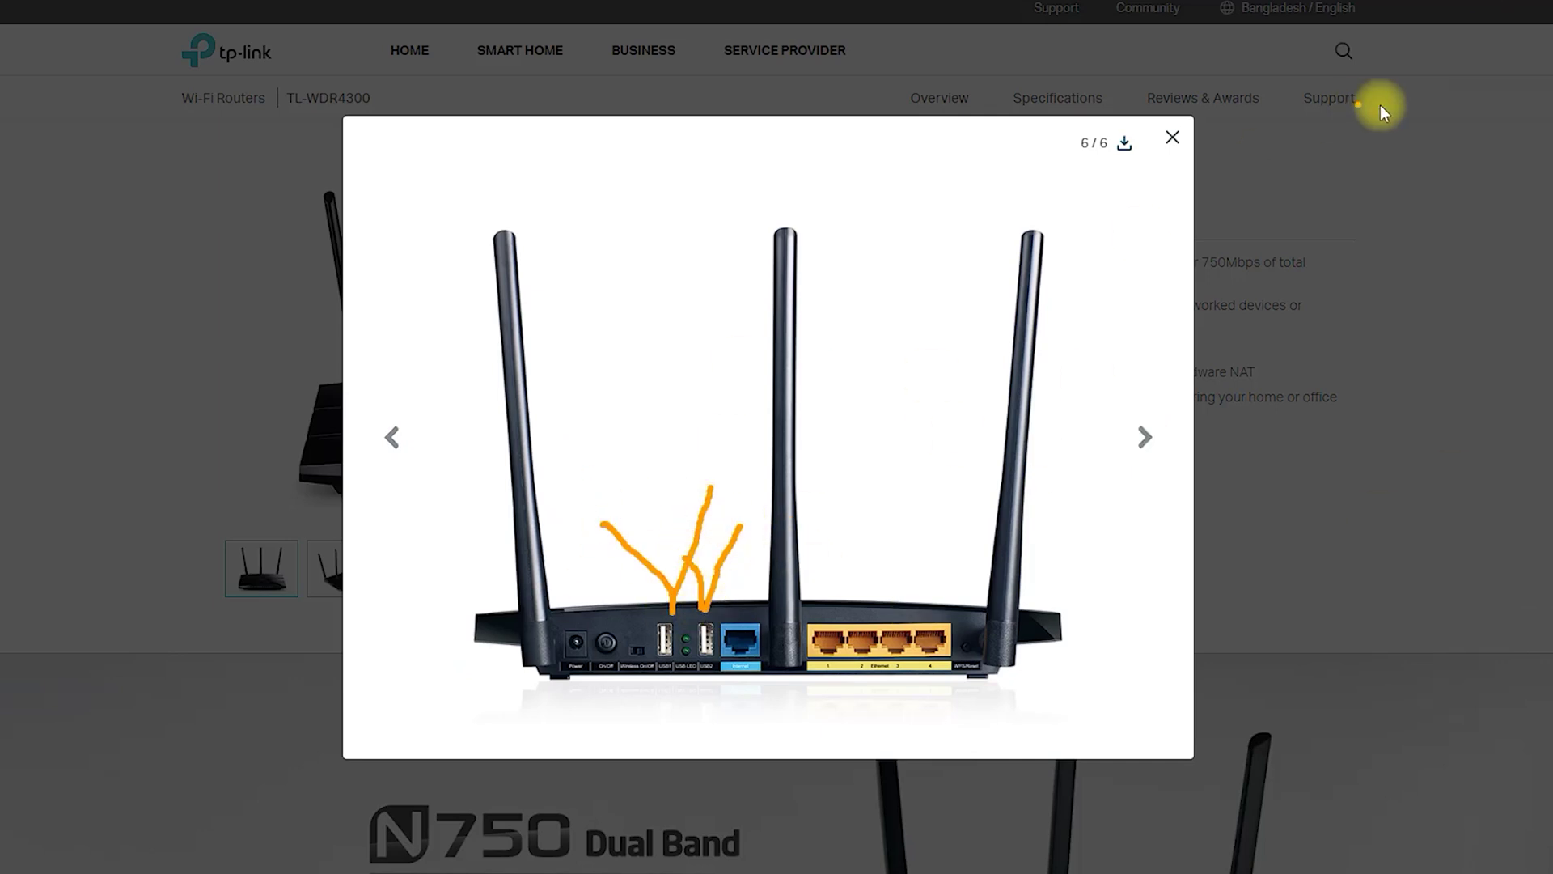
{"action": "left_click", "coordinate": [1141, 439]}
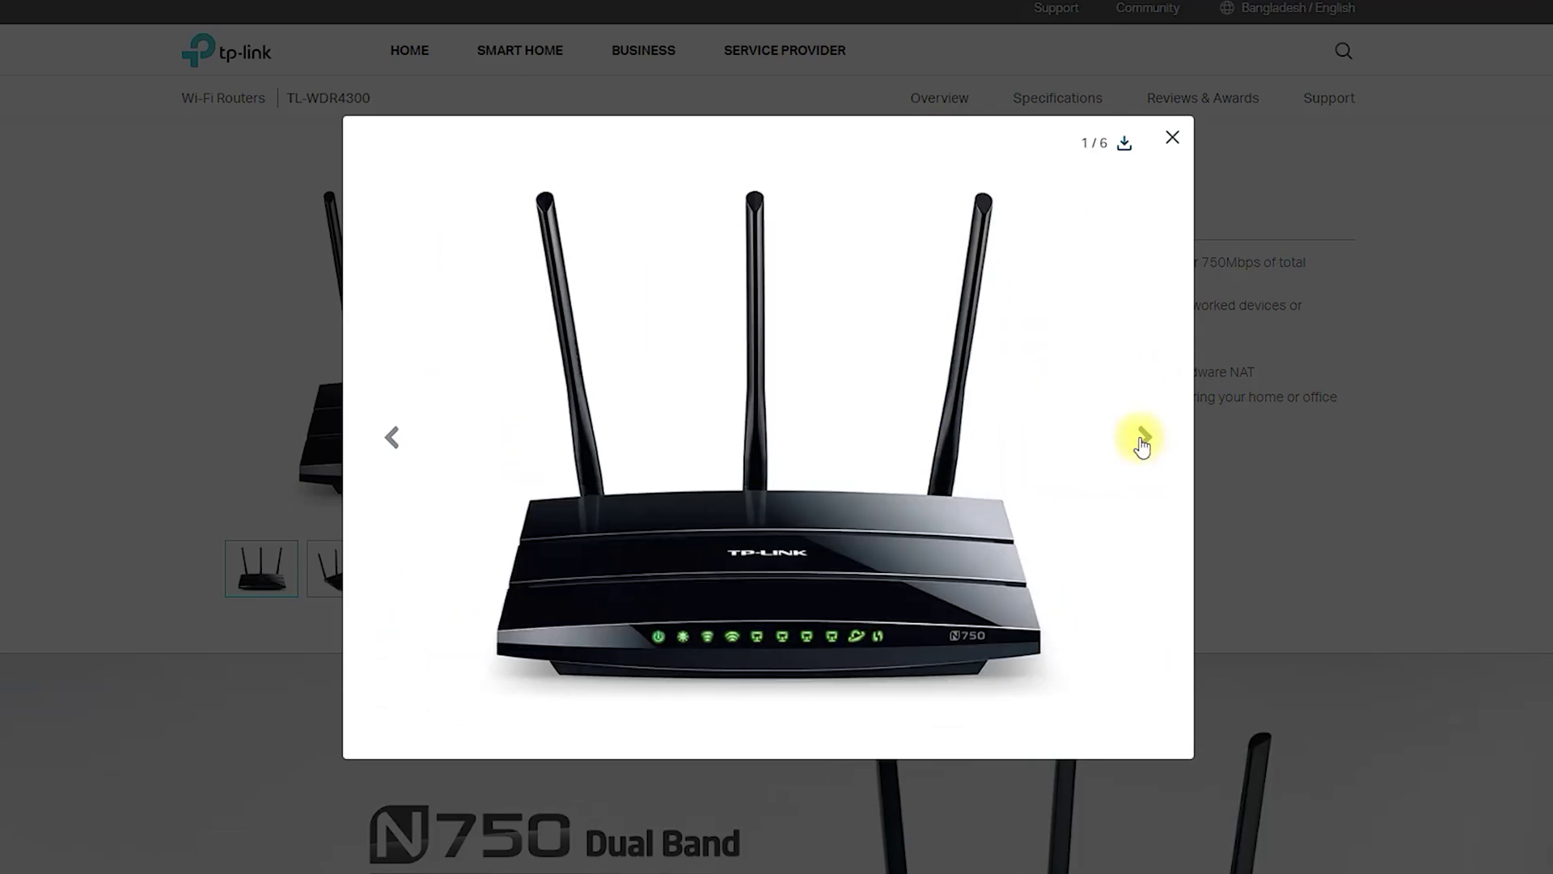
Close the gallery, view the 'Versatilt 2 x USB Sharing Ports' section, then reach the router Status page
{"action": "middle_click", "coordinate": [1142, 442]}
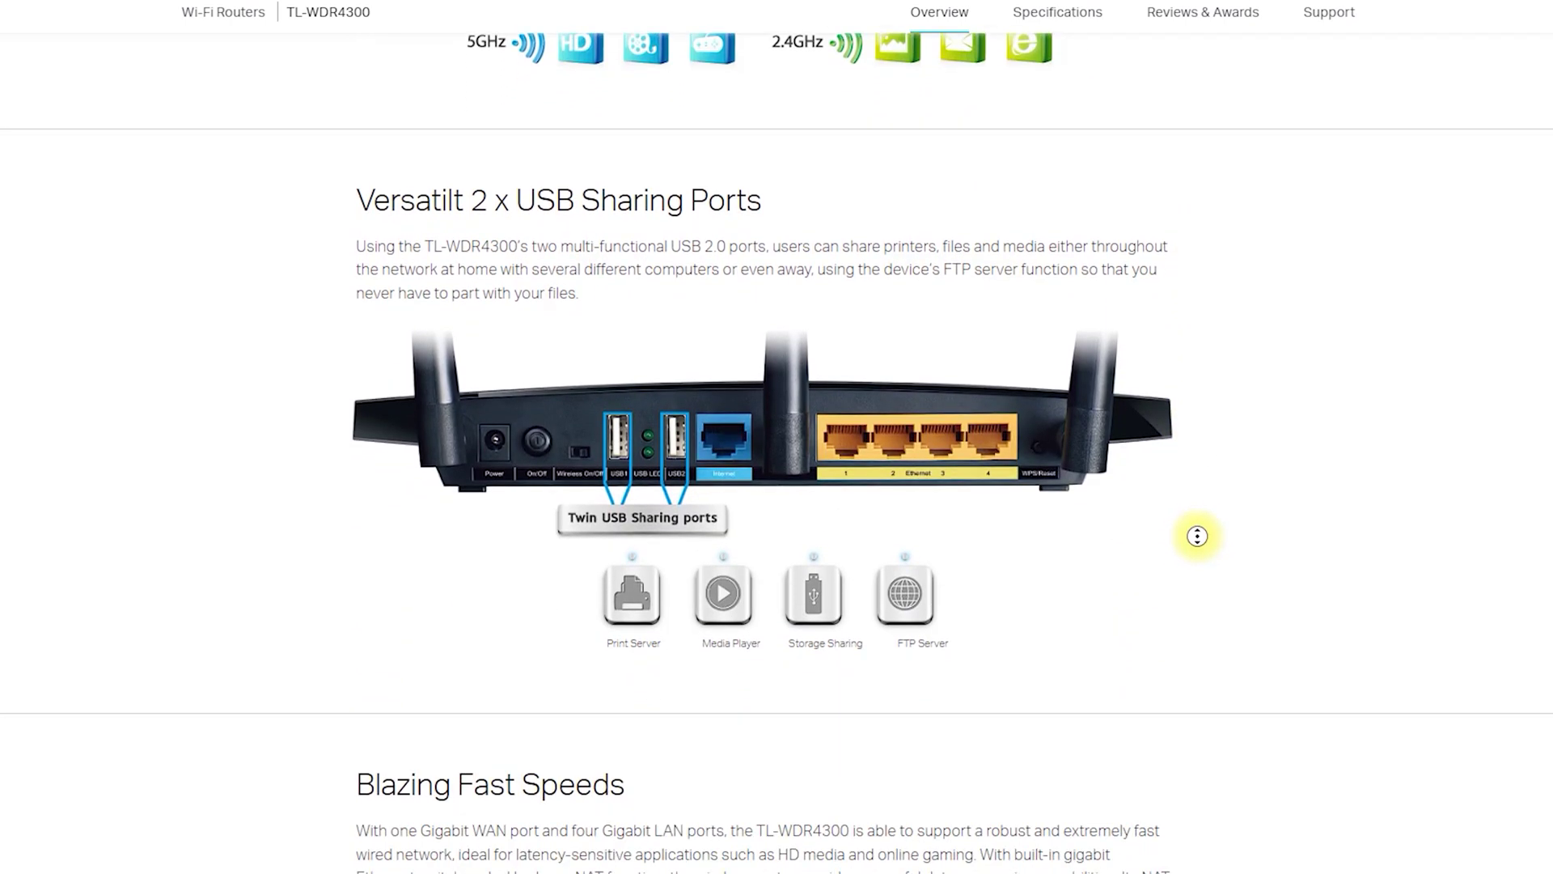
{"action": "mouse_move", "coordinate": [693, 332]}
{"action": "left_mouse_down"}
{"action": "mouse_move", "coordinate": [358, 492]}
{"action": "mouse_move", "coordinate": [1158, 688]}
{"action": "mouse_move", "coordinate": [703, 328]}
{"action": "left_mouse_up"}
{"action": "left_click", "coordinate": [681, 467]}
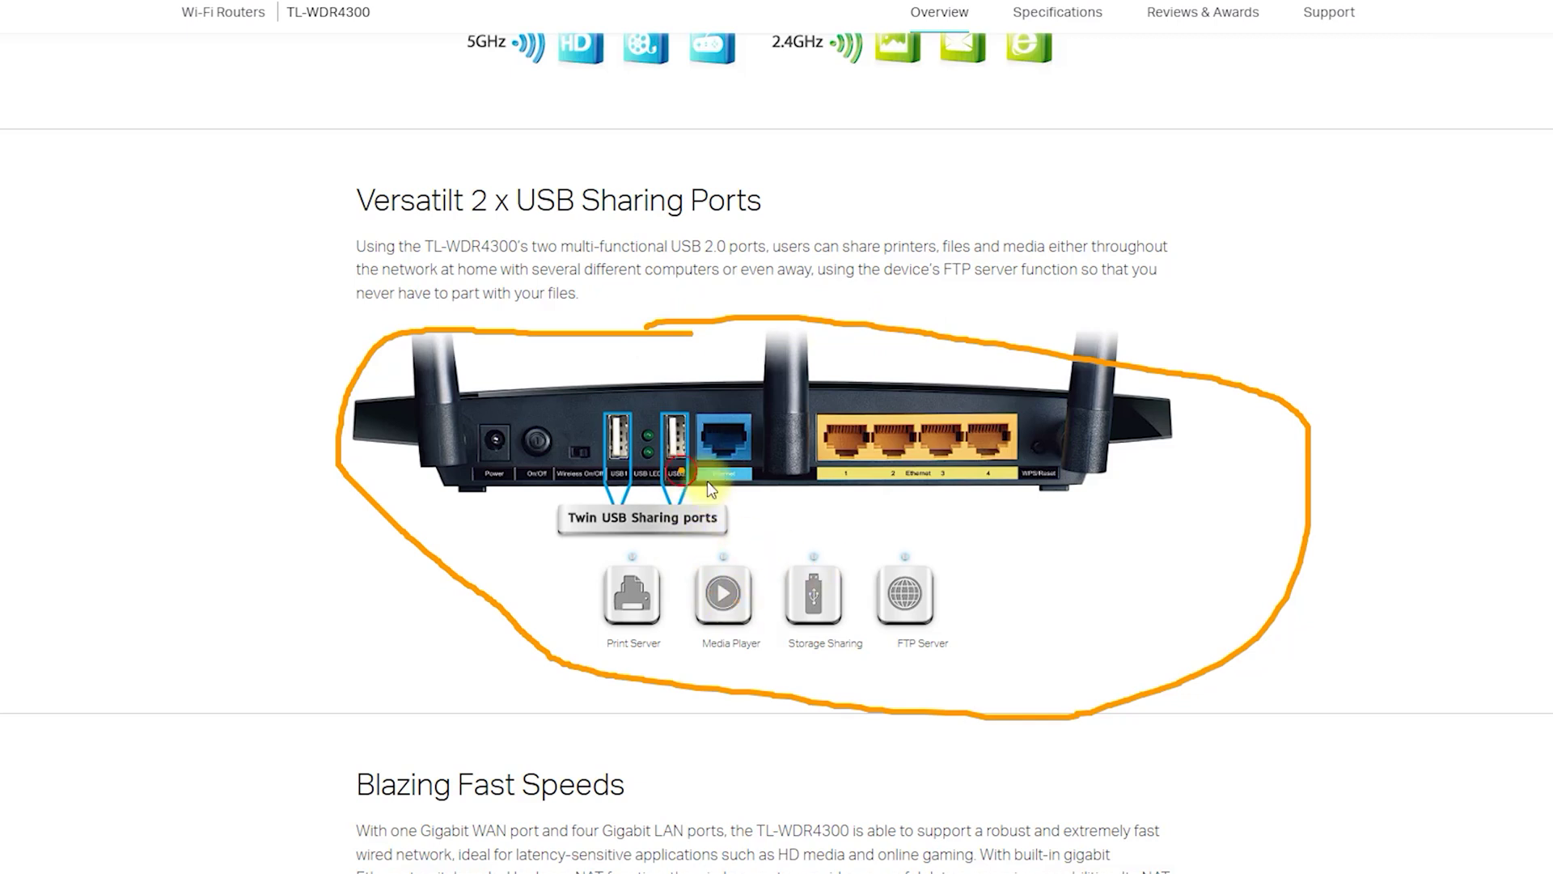
{"action": "left_click_drag", "start_coordinate": [780, 553], "coordinate": [825, 519]}
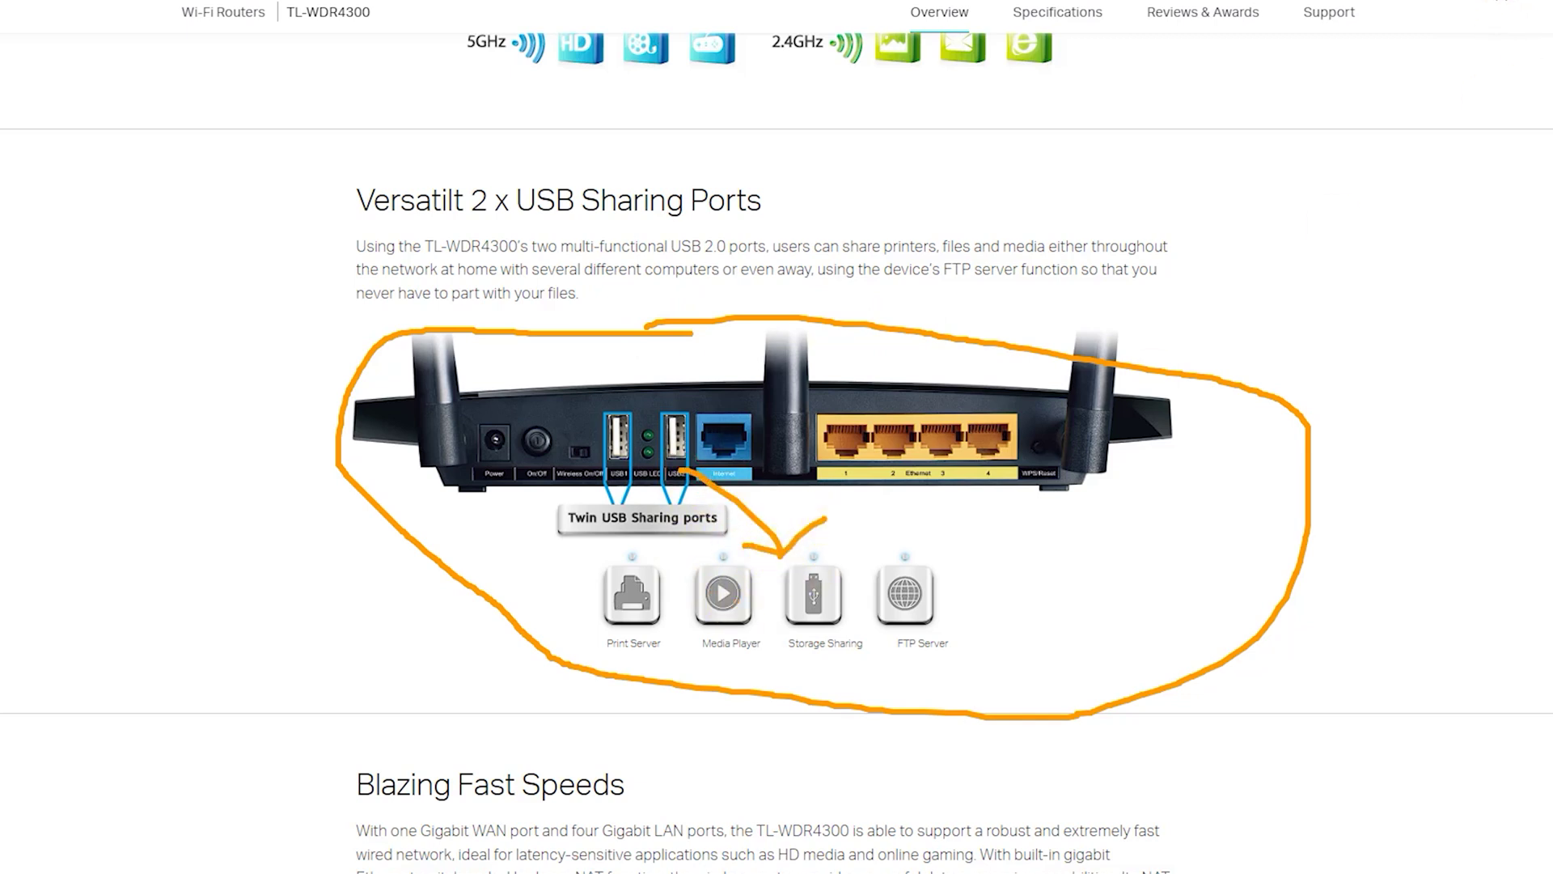
{"action": "key", "text": "Escape"}
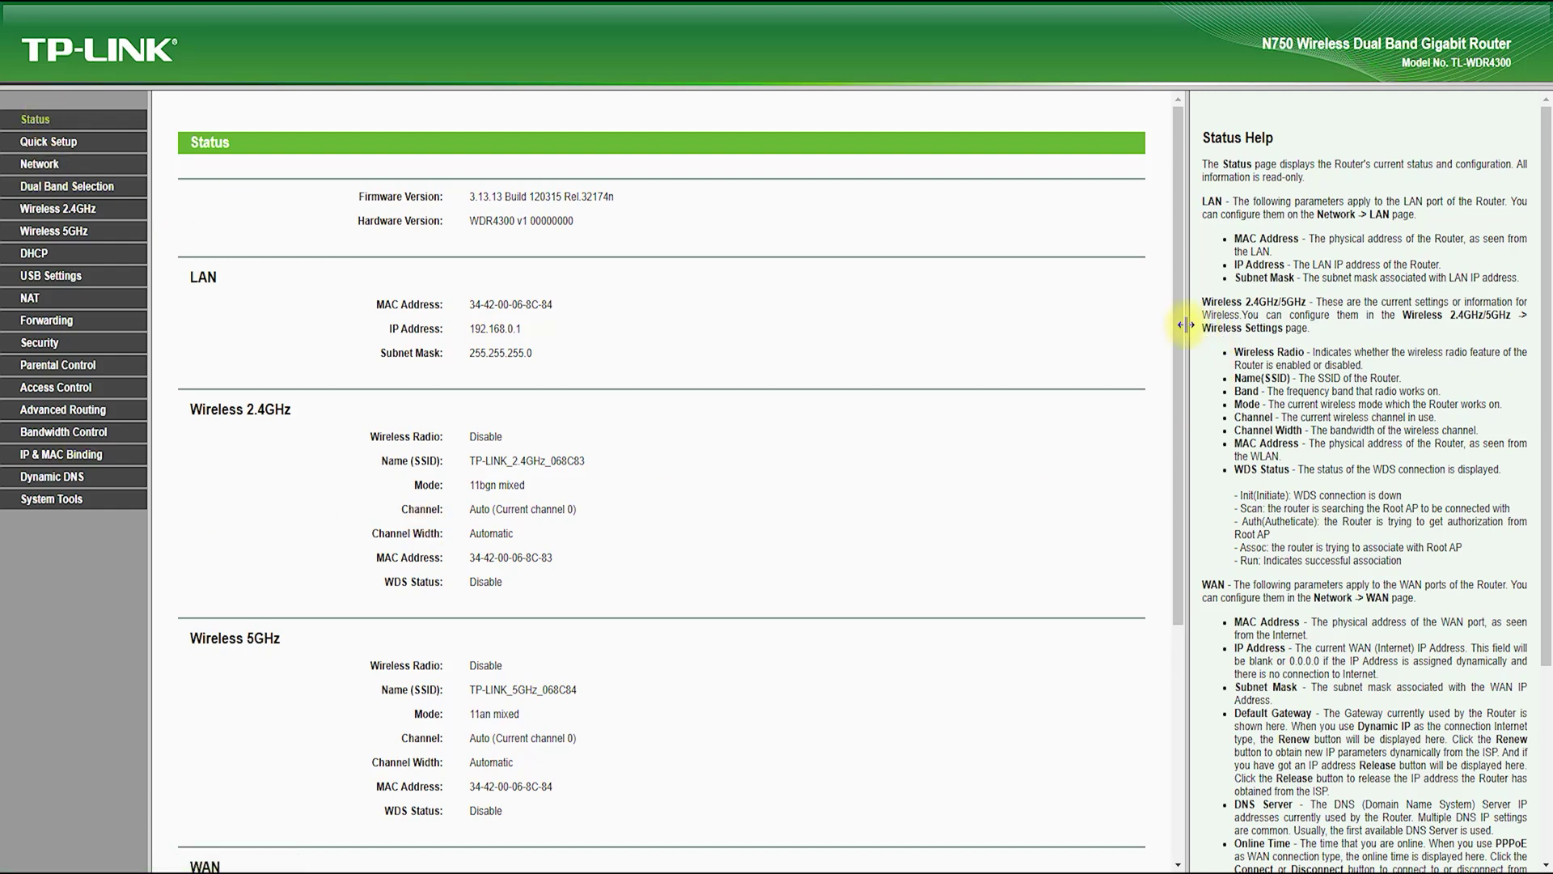
{"action": "scroll", "coordinate": [1157, 578], "scroll_direction": "down", "scroll_amount": 3}
{"action": "scroll", "coordinate": [1156, 580], "scroll_direction": "down", "scroll_amount": 3}
{"action": "scroll", "coordinate": [1149, 613], "scroll_direction": "up", "scroll_amount": 3}
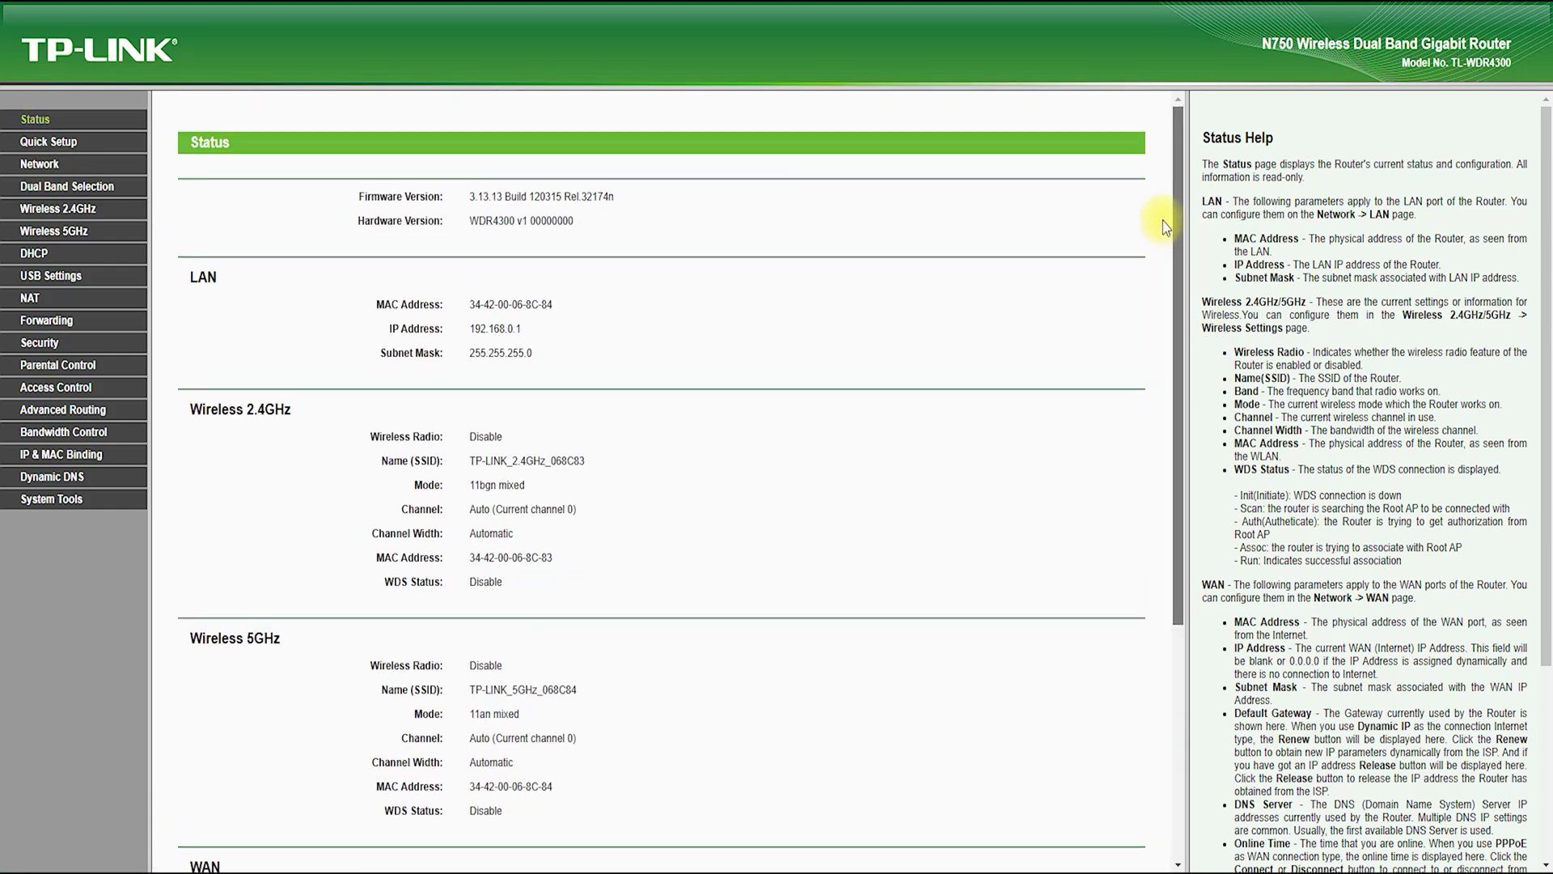
{"action": "left_click_drag", "start_coordinate": [250, 263], "coordinate": [217, 312]}
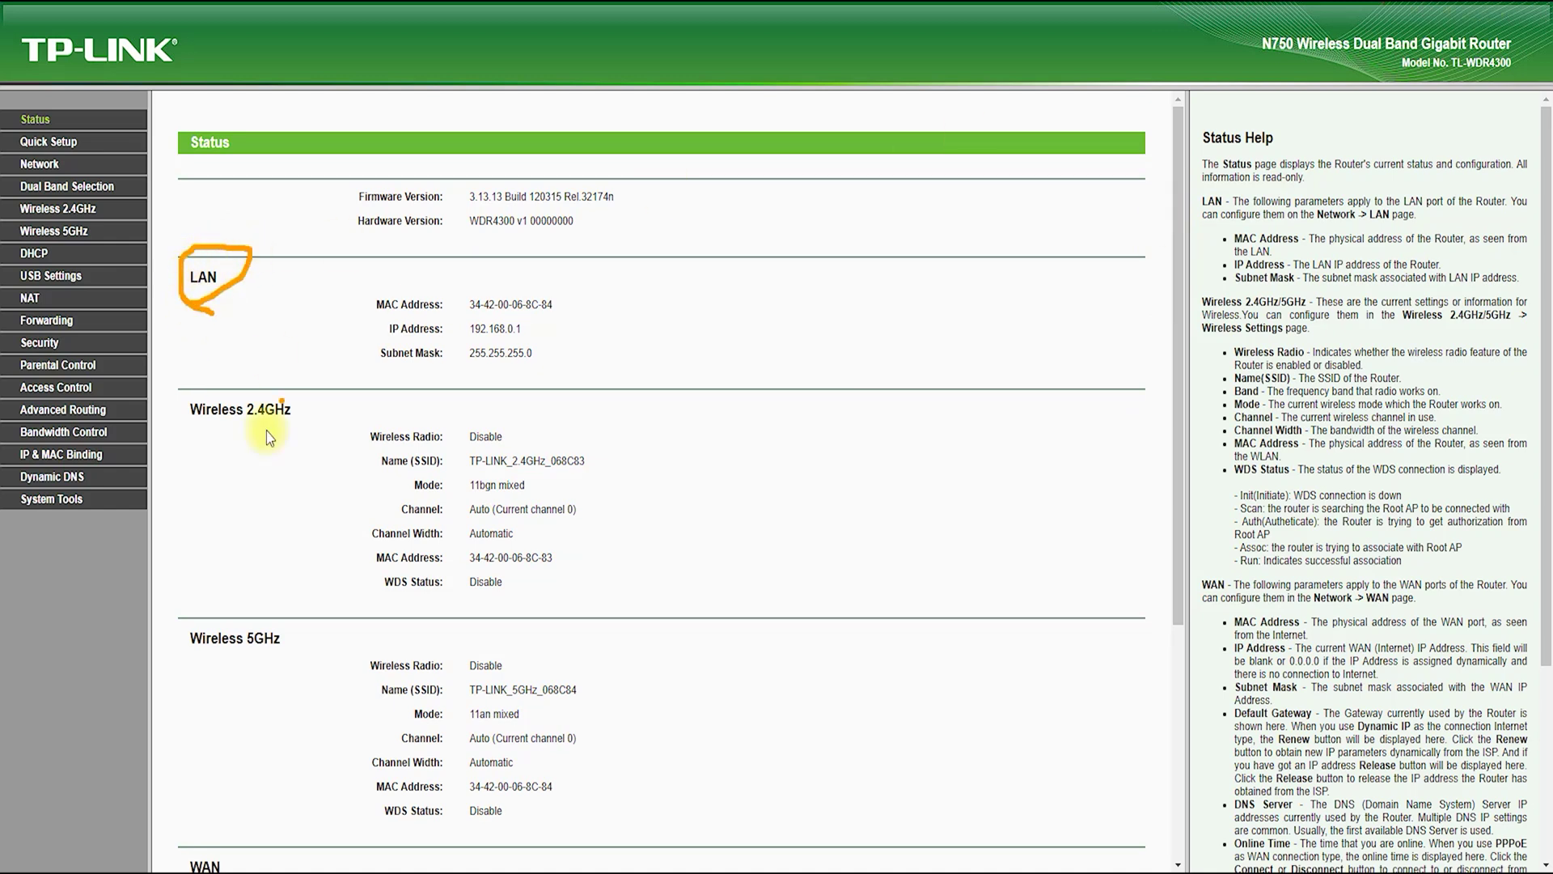
{"action": "left_click_drag", "start_coordinate": [273, 410], "coordinate": [195, 440]}
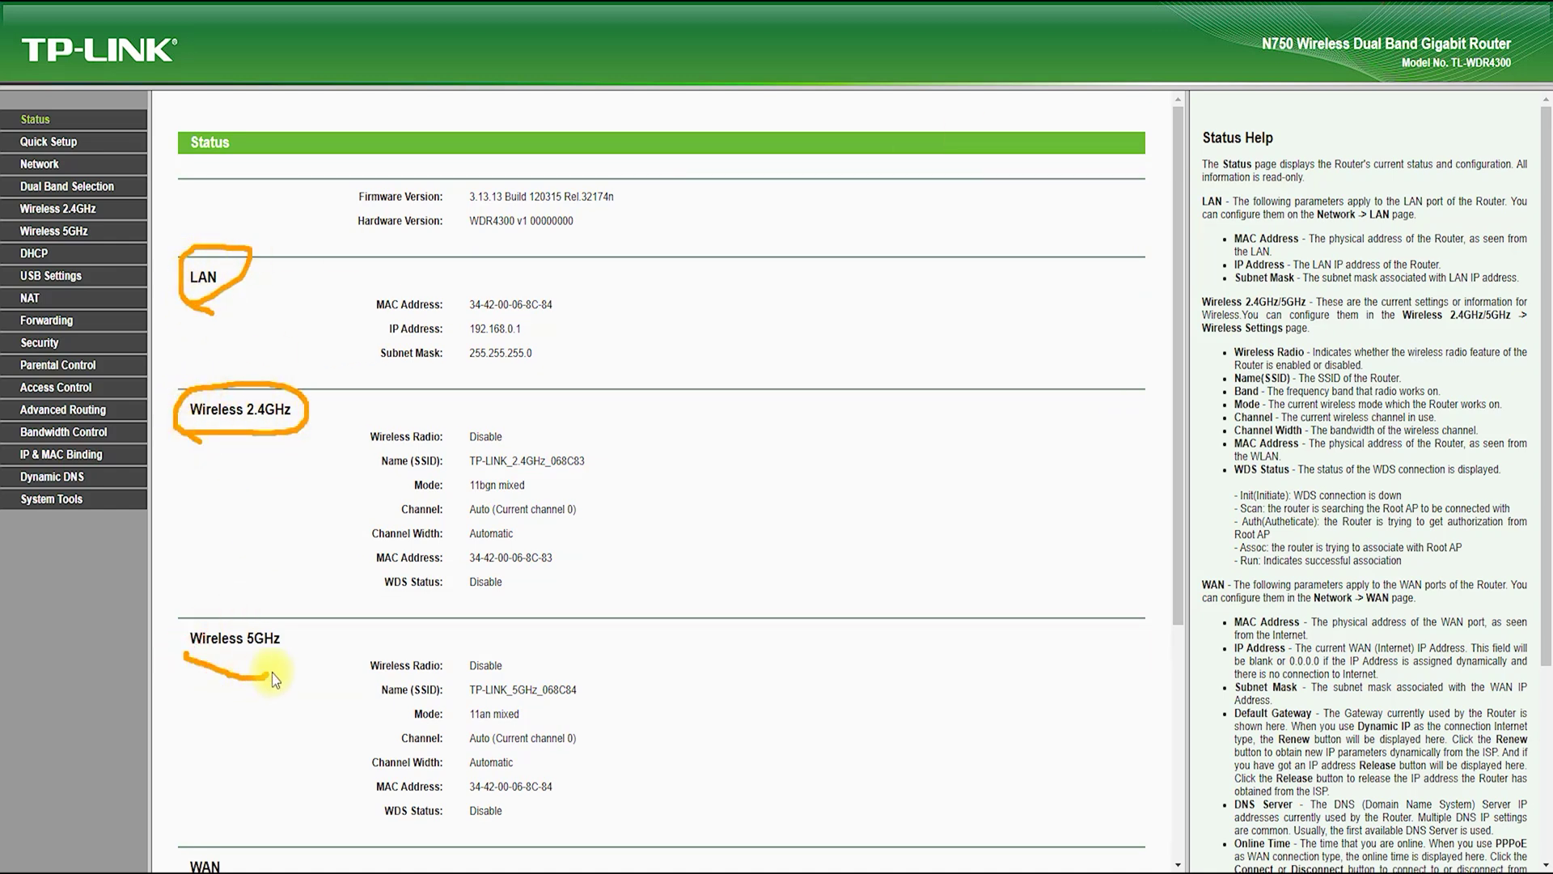
{"action": "left_click_drag", "start_coordinate": [255, 601], "coordinate": [191, 665]}
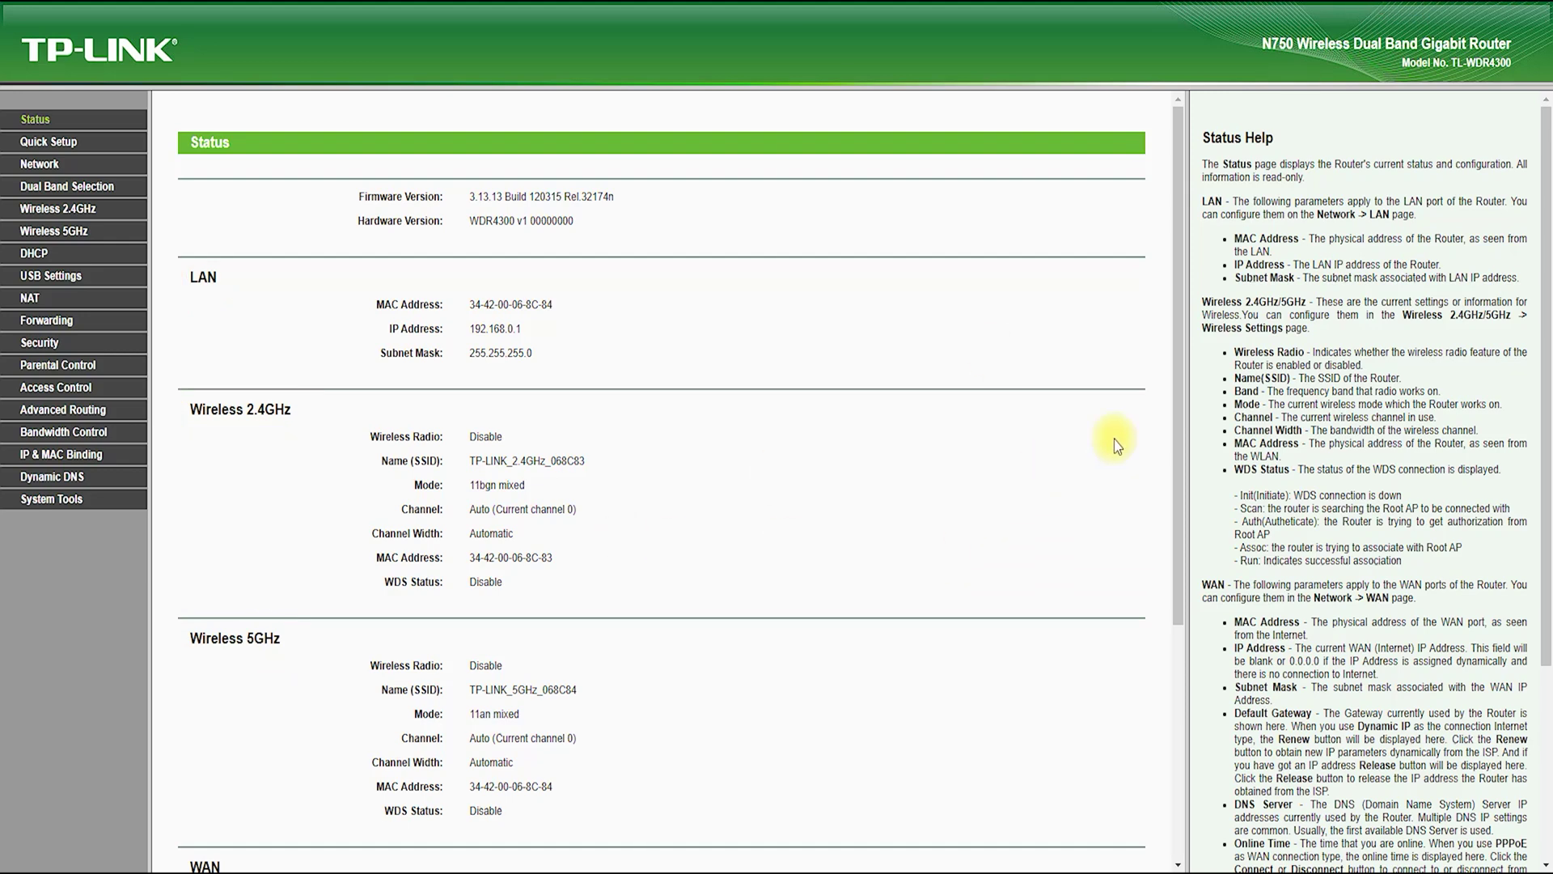
{"action": "scroll", "coordinate": [1168, 409], "scroll_direction": "down", "scroll_amount": 3}
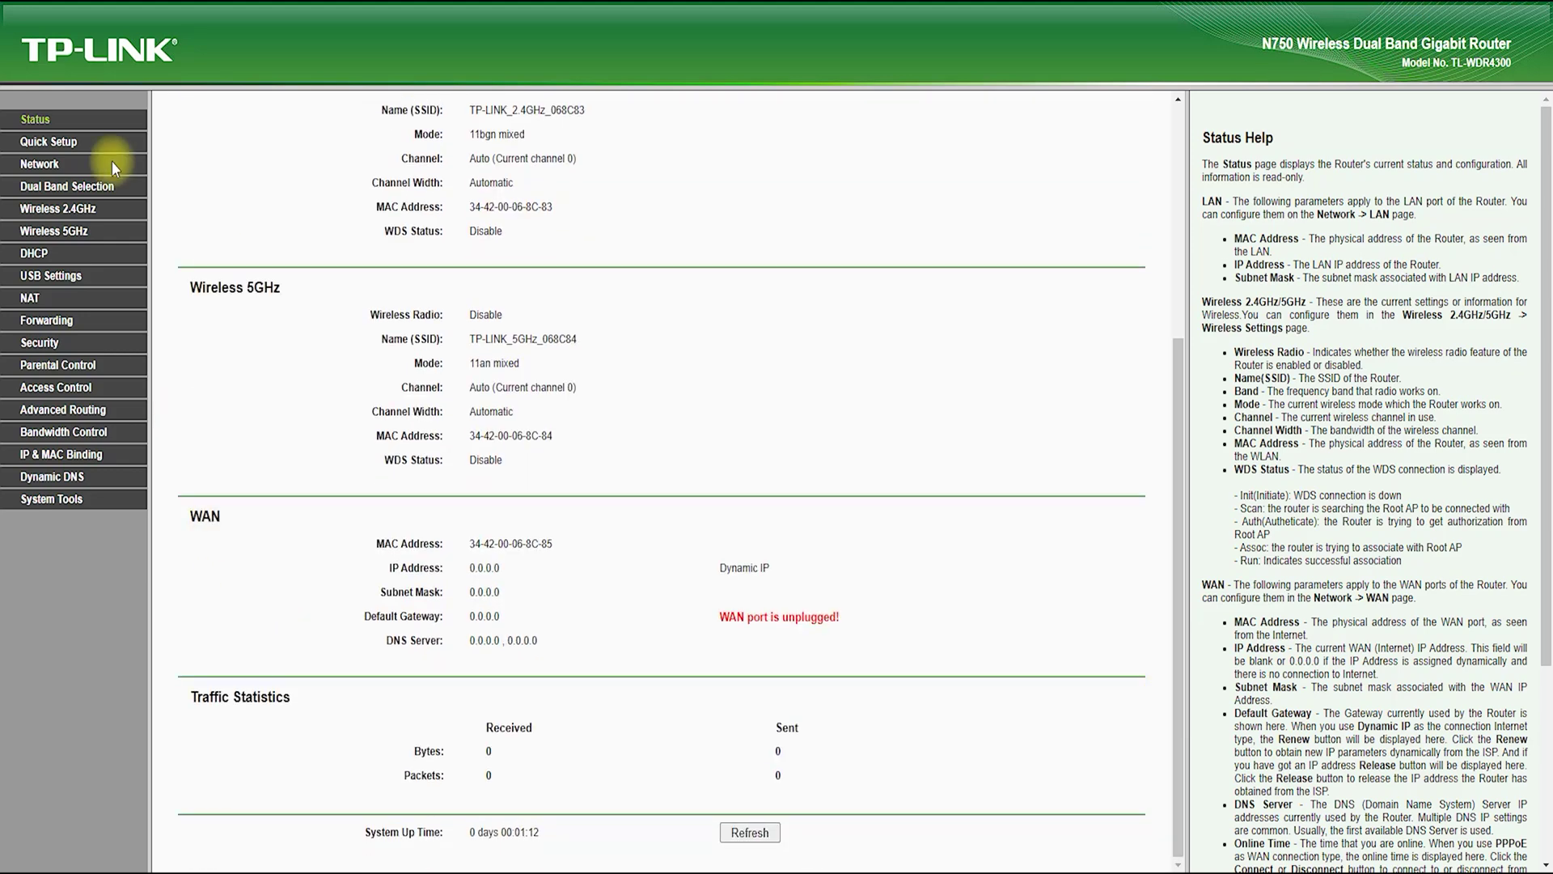
{"action": "left_click", "coordinate": [49, 142]}
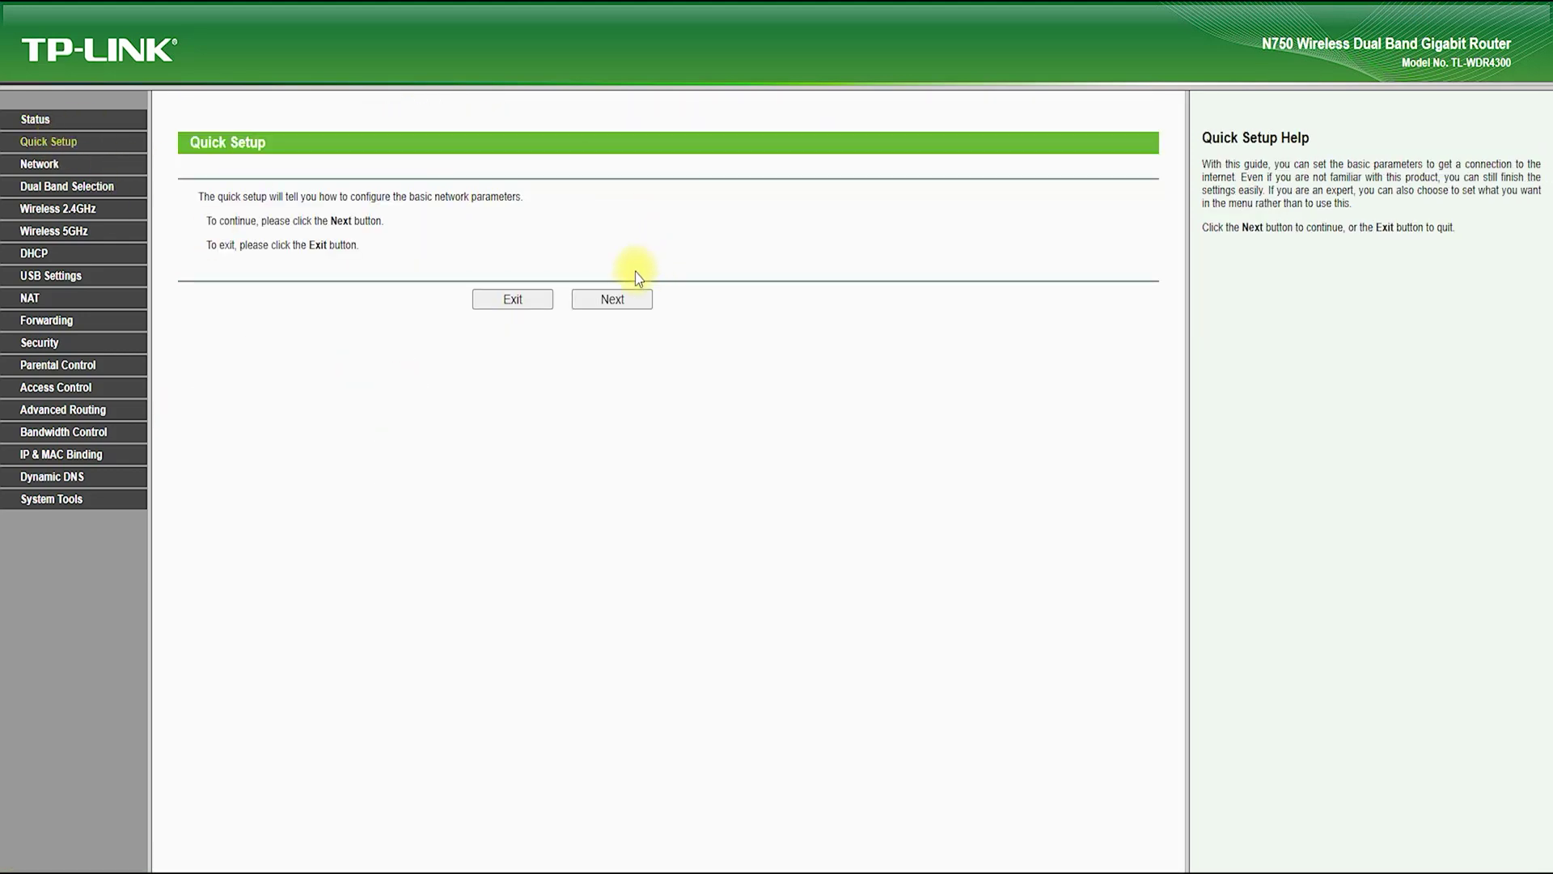
Advance Quick Setup past the connection type to the PPPoE step, then reach the Network WAN page
{"action": "left_click", "coordinate": [620, 299]}
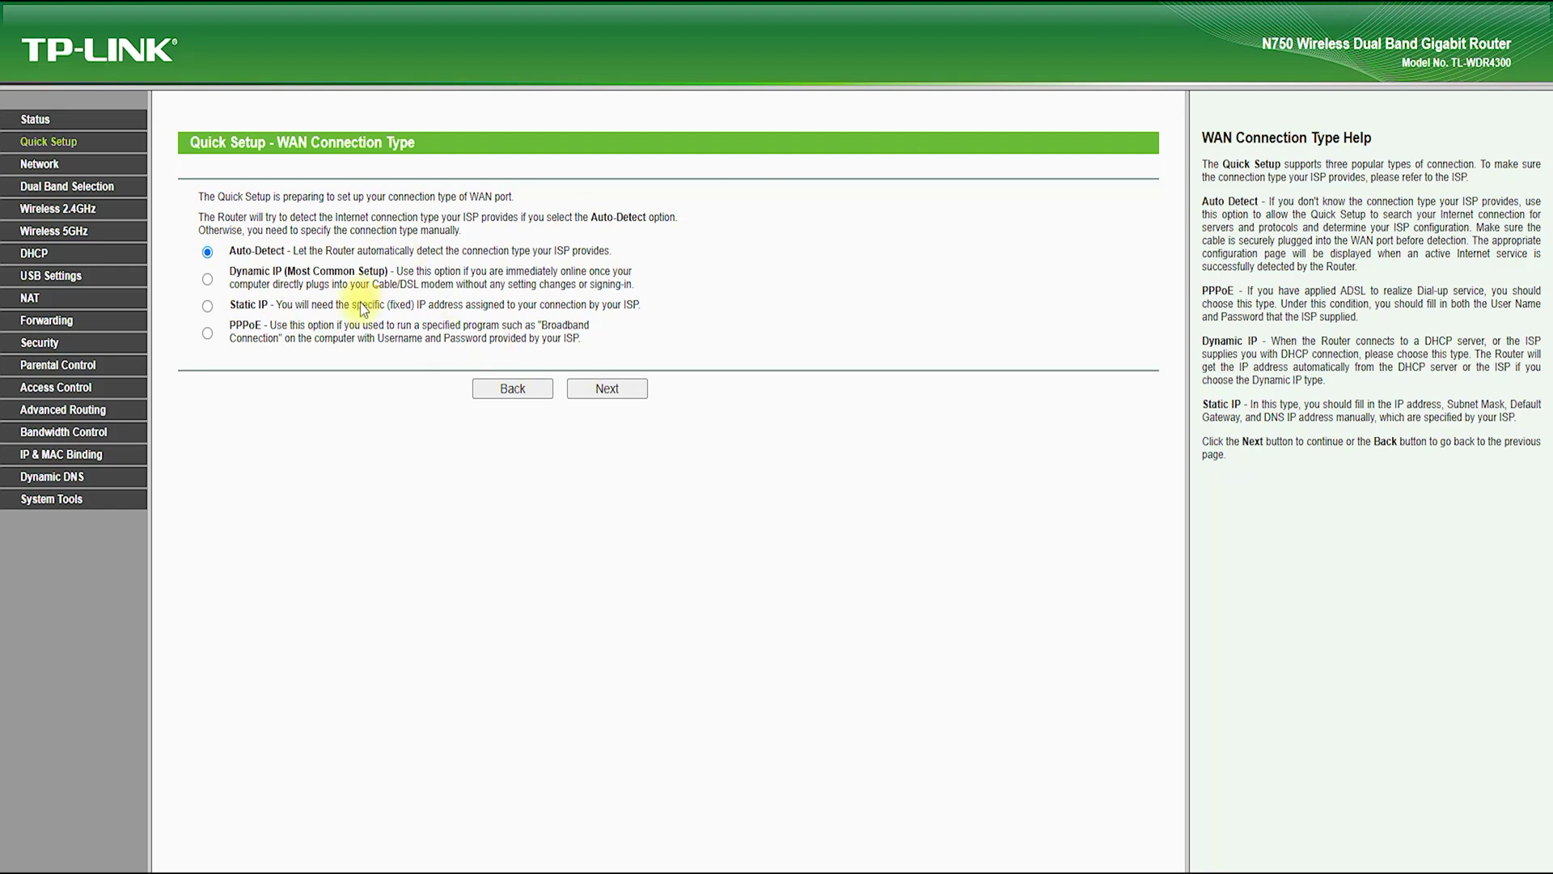
{"action": "mouse_move", "coordinate": [225, 356]}
{"action": "left_mouse_down"}
{"action": "mouse_move", "coordinate": [224, 226]}
{"action": "mouse_move", "coordinate": [281, 271]}
{"action": "left_mouse_up"}
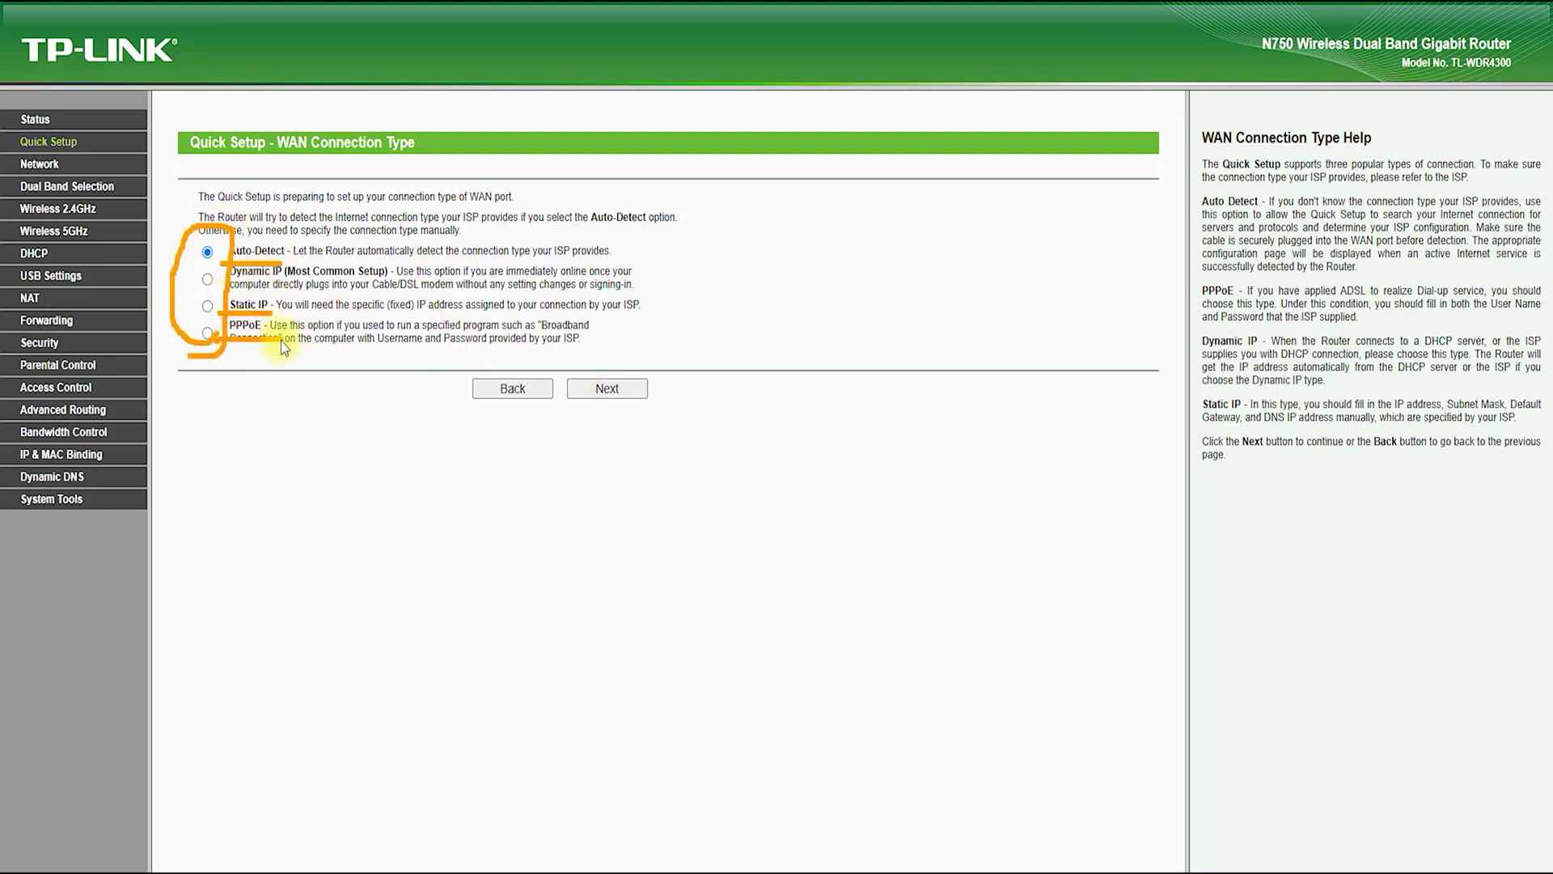
{"action": "key", "text": "Escape"}
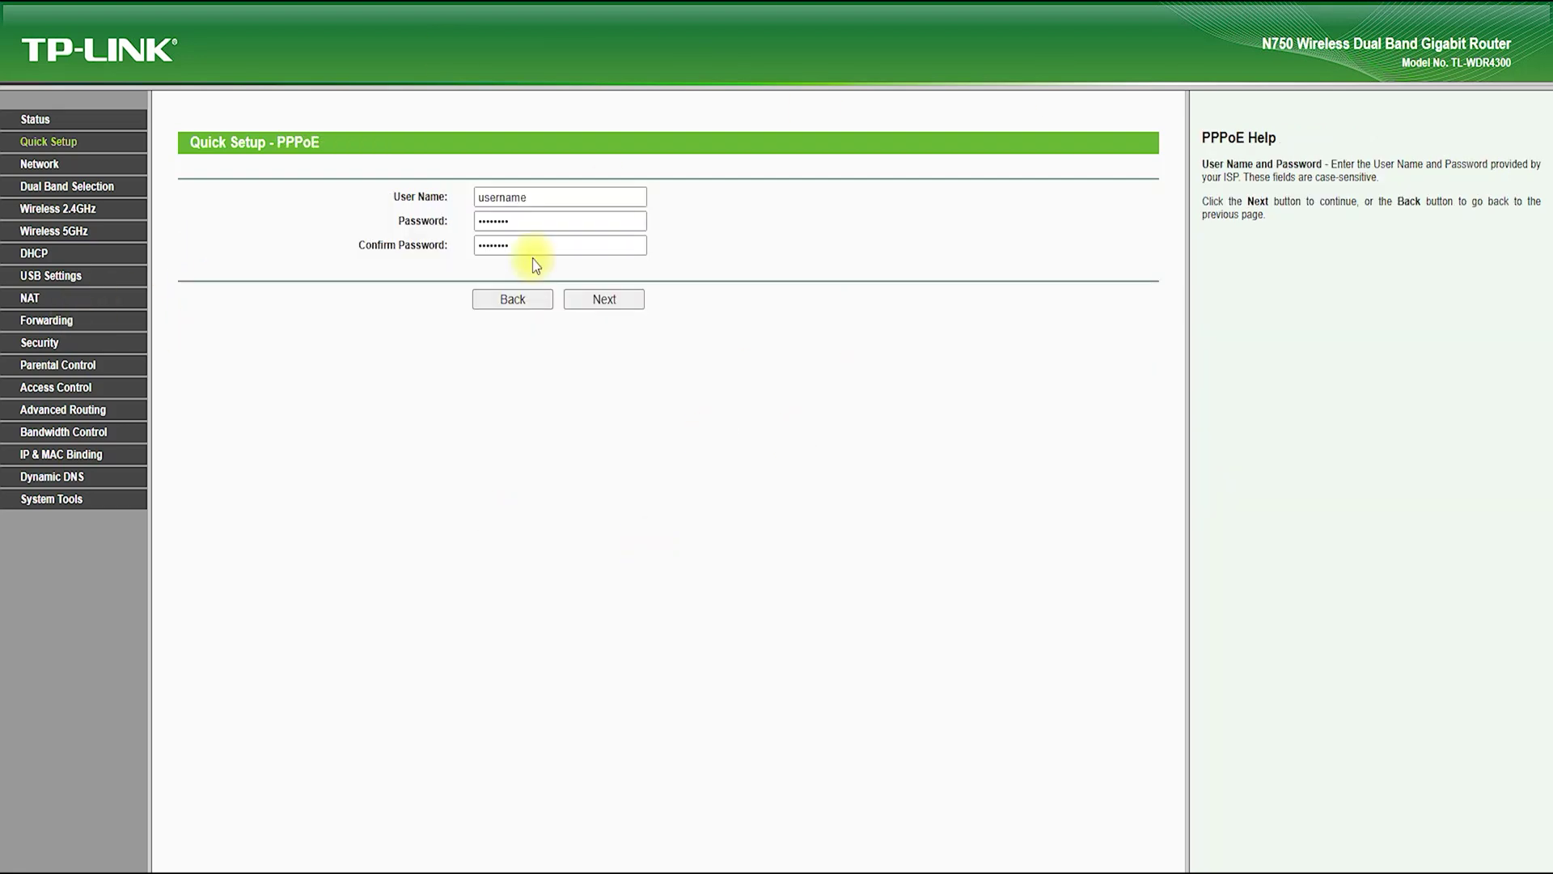
{"action": "left_click", "coordinate": [41, 165]}
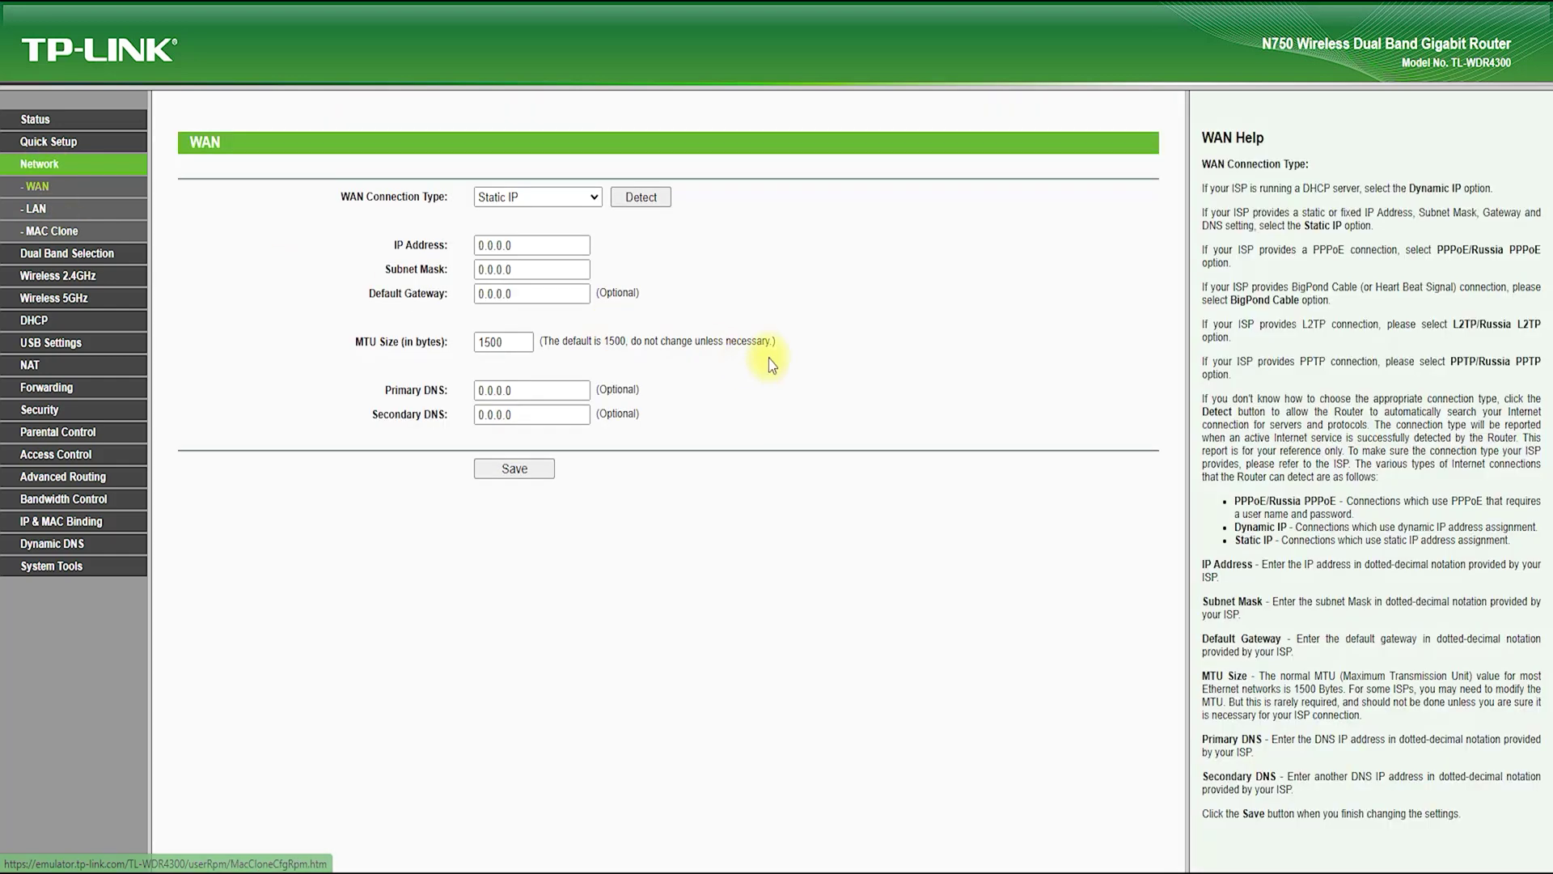
Switch the WAN connection type to PPPoE/Russia PPPoE
{"action": "left_click_drag", "start_coordinate": [470, 224], "coordinate": [568, 222]}
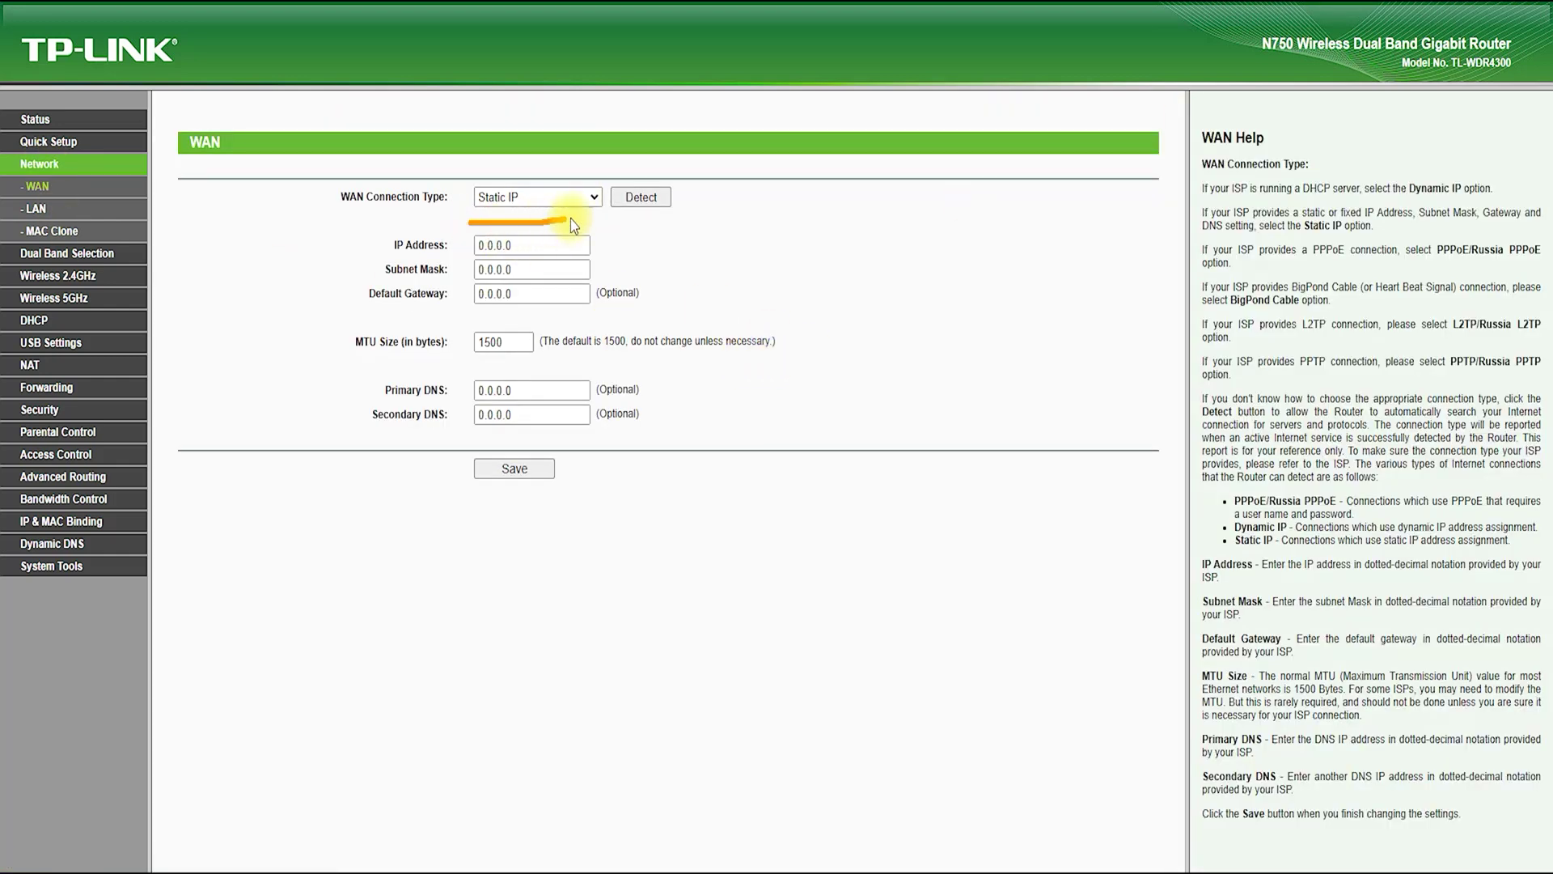
{"action": "left_click_drag", "start_coordinate": [498, 169], "coordinate": [464, 219]}
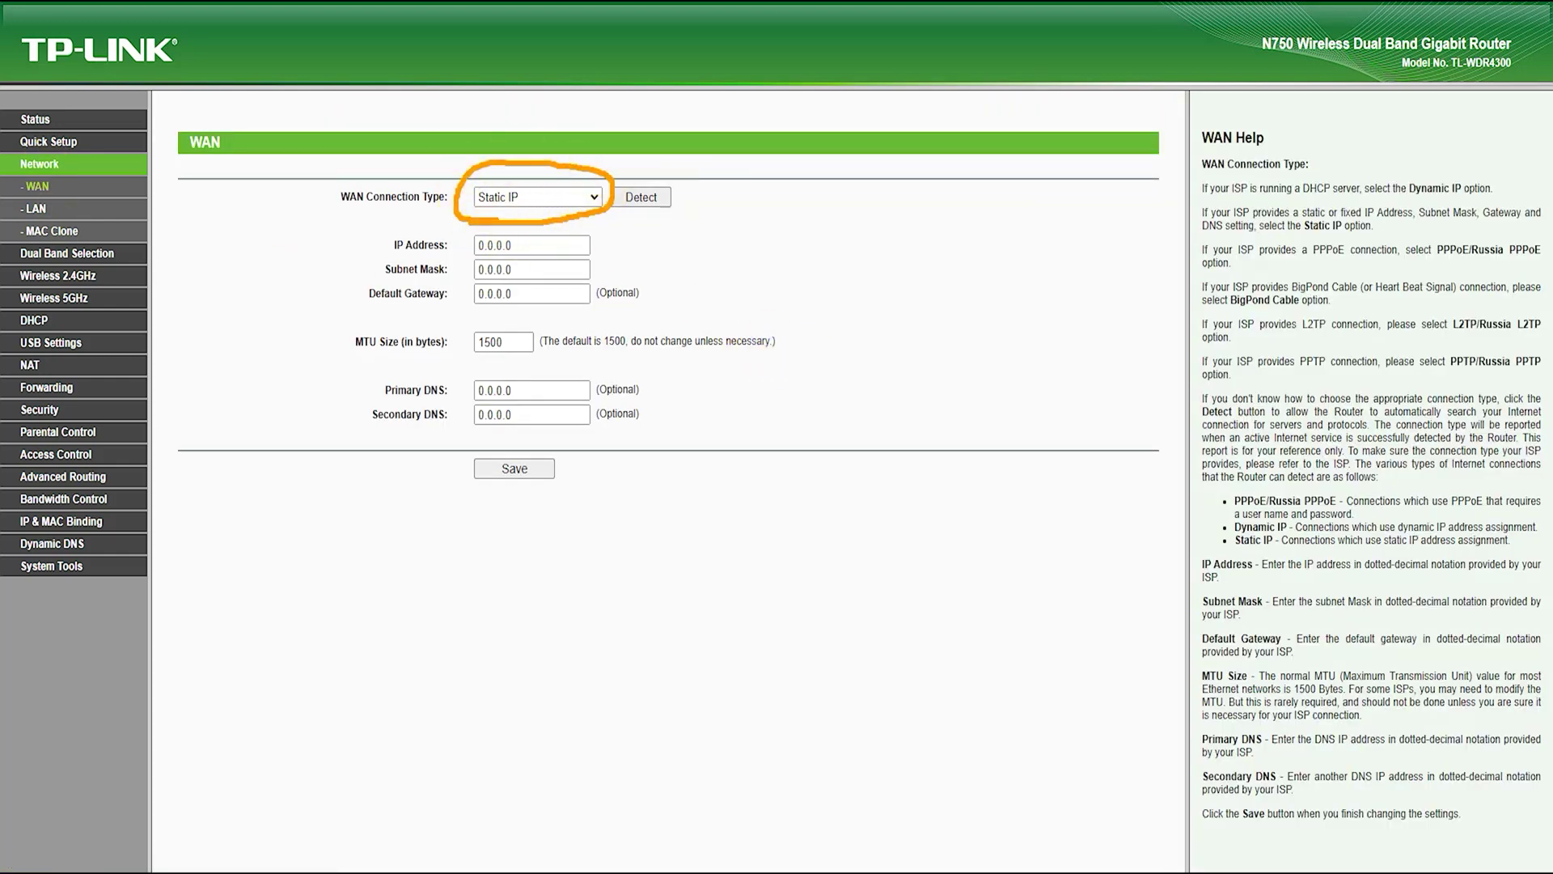
{"action": "left_click", "coordinate": [592, 197]}
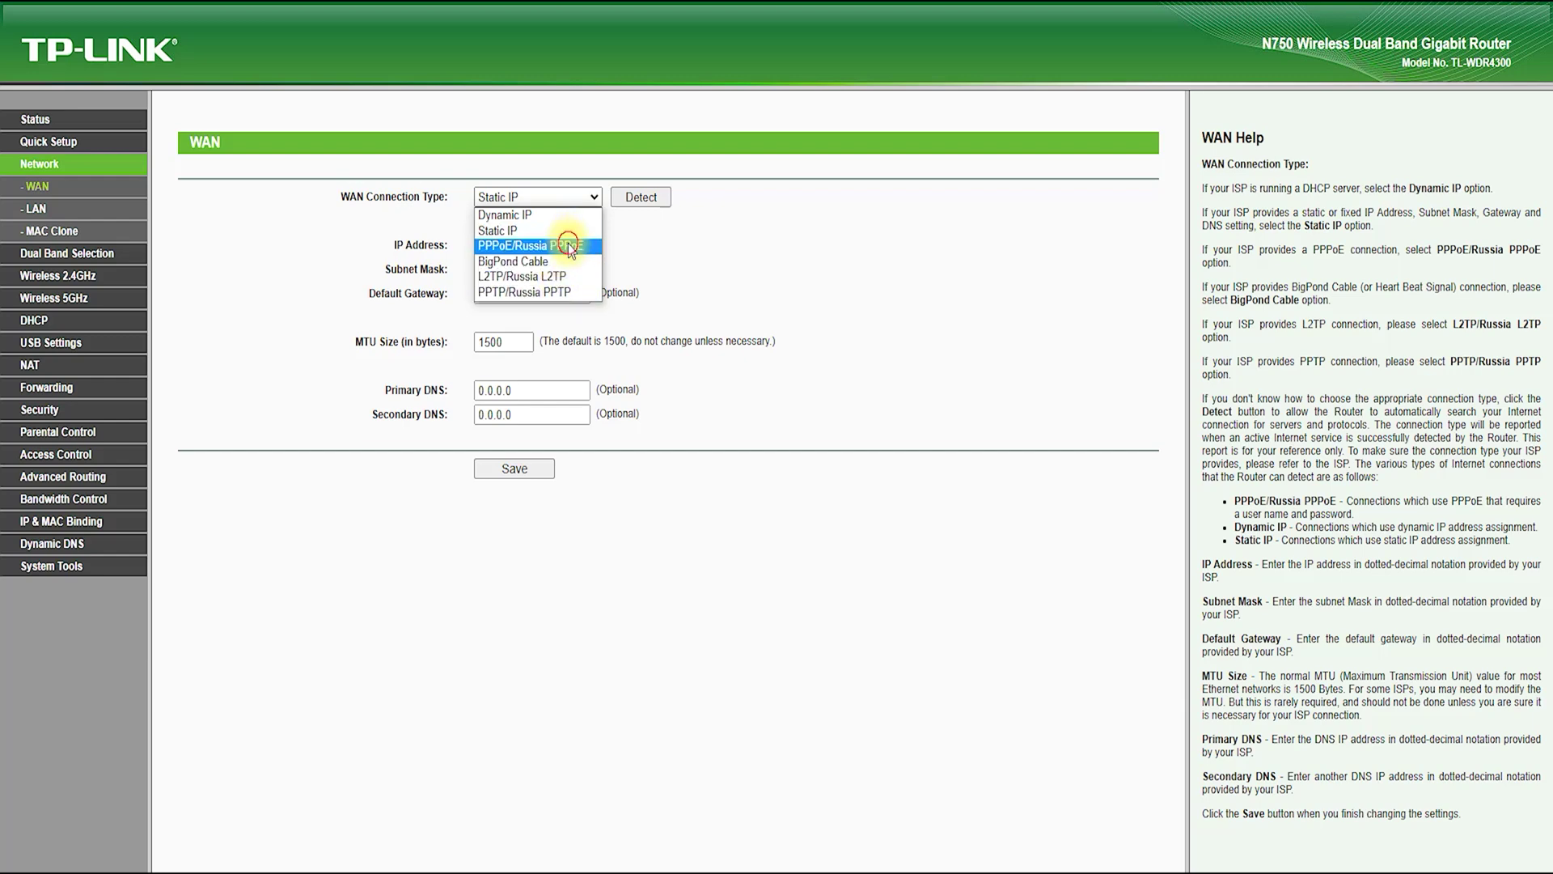
{"action": "left_click", "coordinate": [571, 244]}
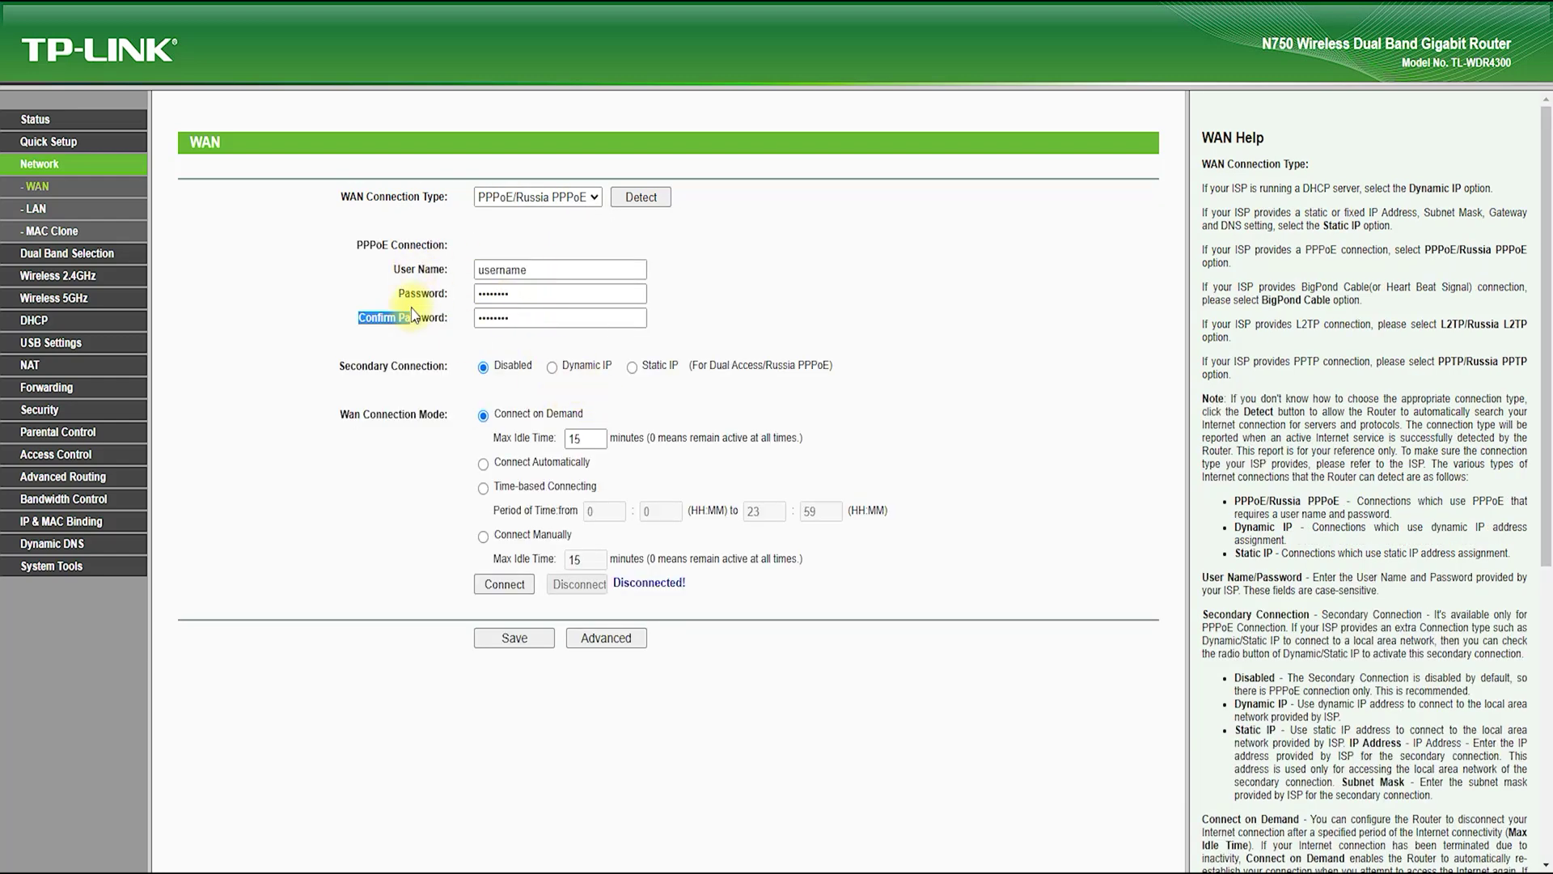
In PPPoE Advanced settings, use custom DNS servers with 1.1.1.1 as primary DNS
{"action": "left_click", "coordinate": [605, 638]}
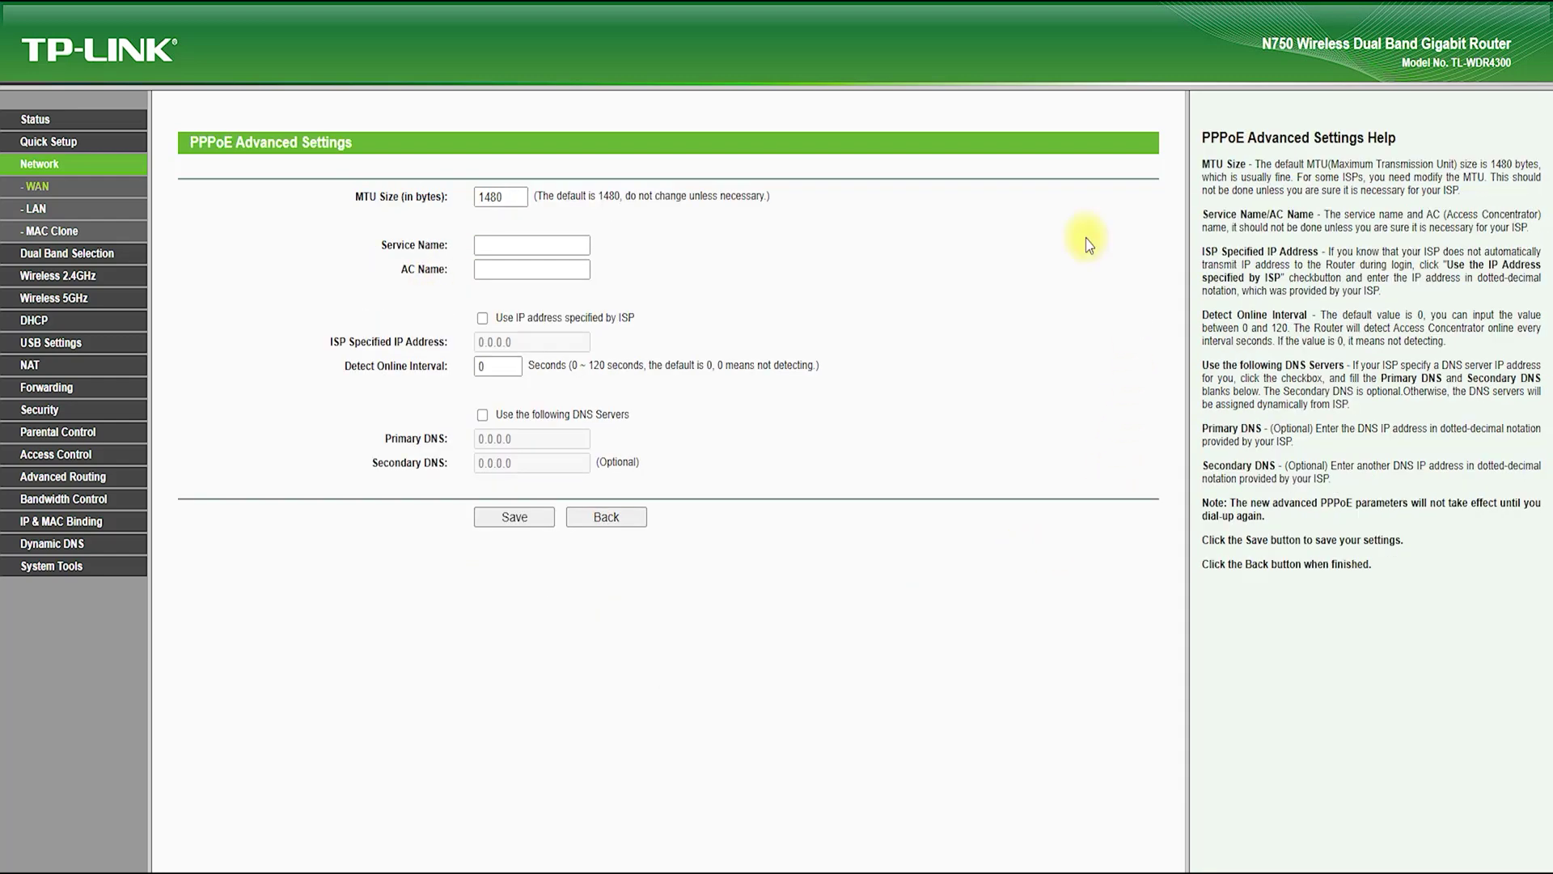
{"action": "left_click", "coordinate": [482, 414]}
{"action": "key", "text": "Tab"}
{"action": "type", "text": "1.1.1.1"}
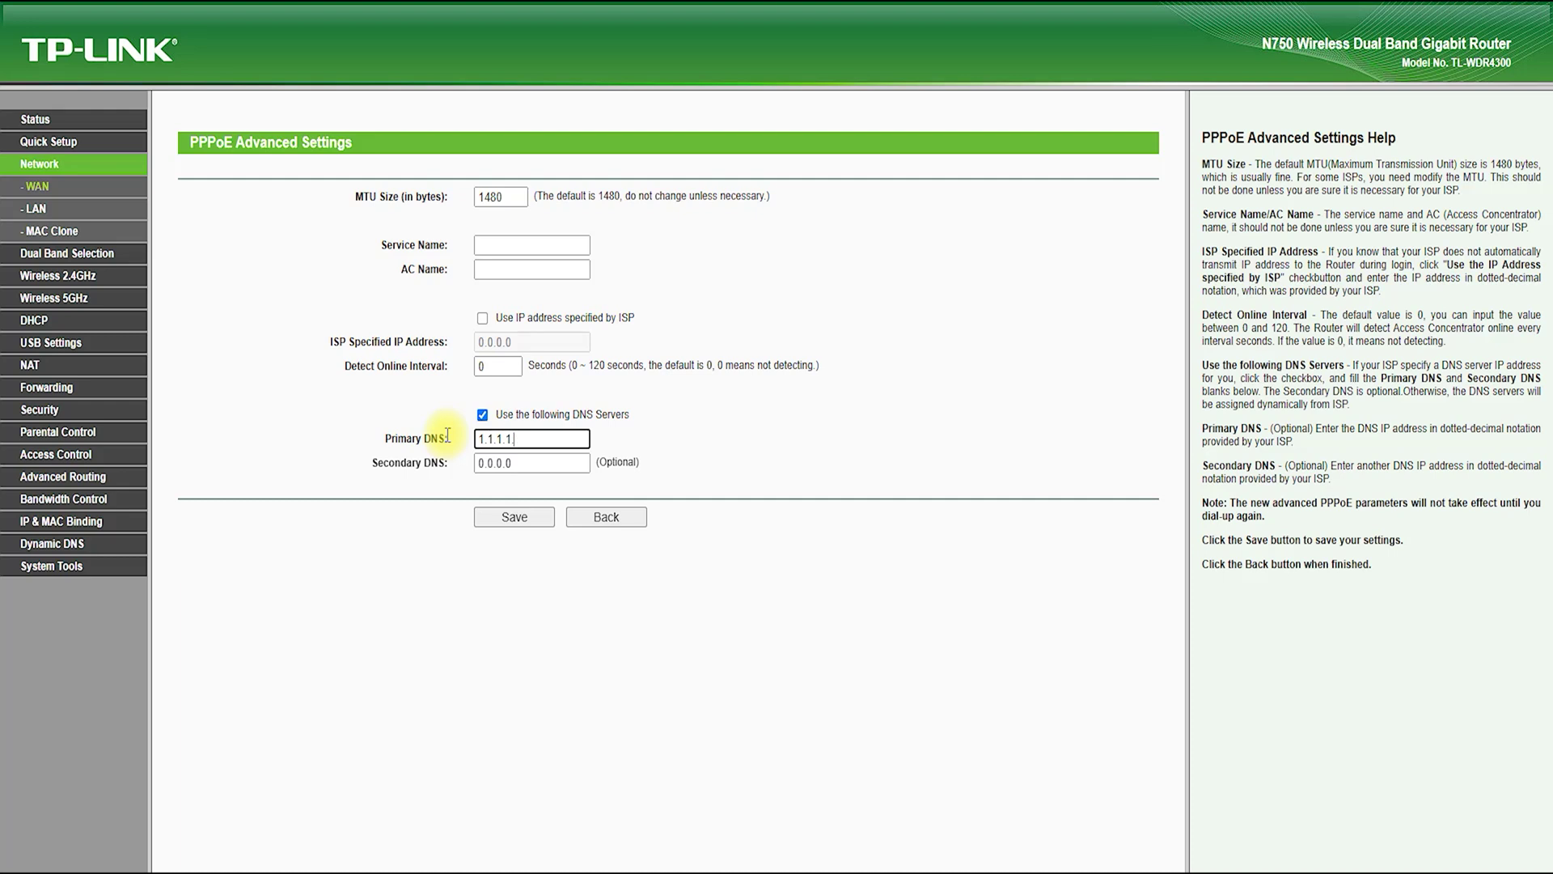
{"action": "left_click_drag", "start_coordinate": [406, 413], "coordinate": [364, 483]}
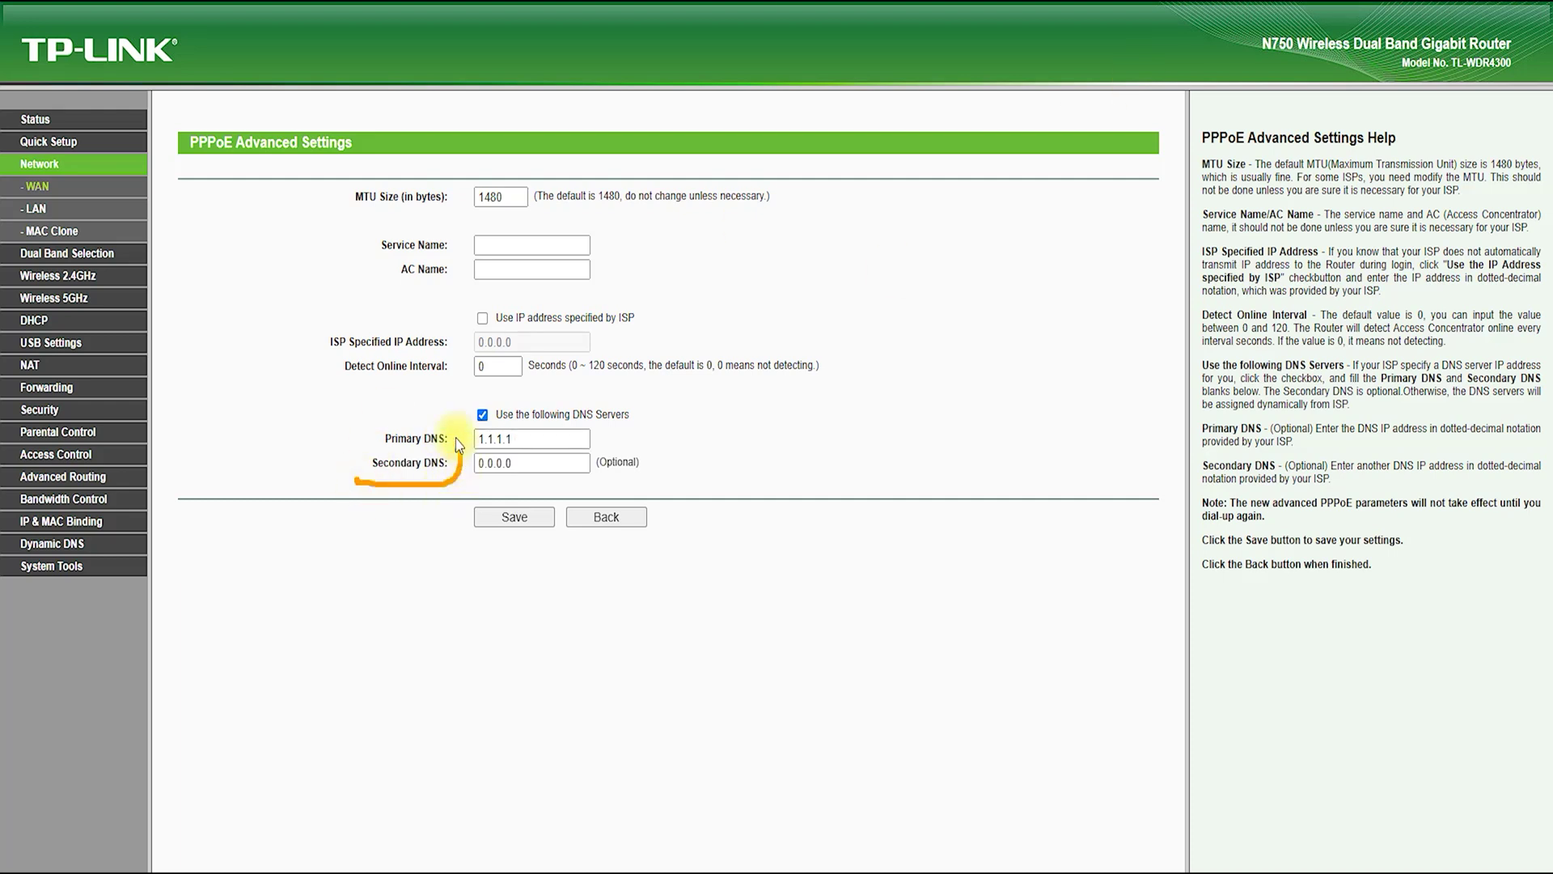
{"action": "mouse_move", "coordinate": [790, 413]}
{"action": "left_mouse_down"}
{"action": "mouse_move", "coordinate": [613, 447]}
{"action": "mouse_move", "coordinate": [737, 469]}
{"action": "left_mouse_up"}
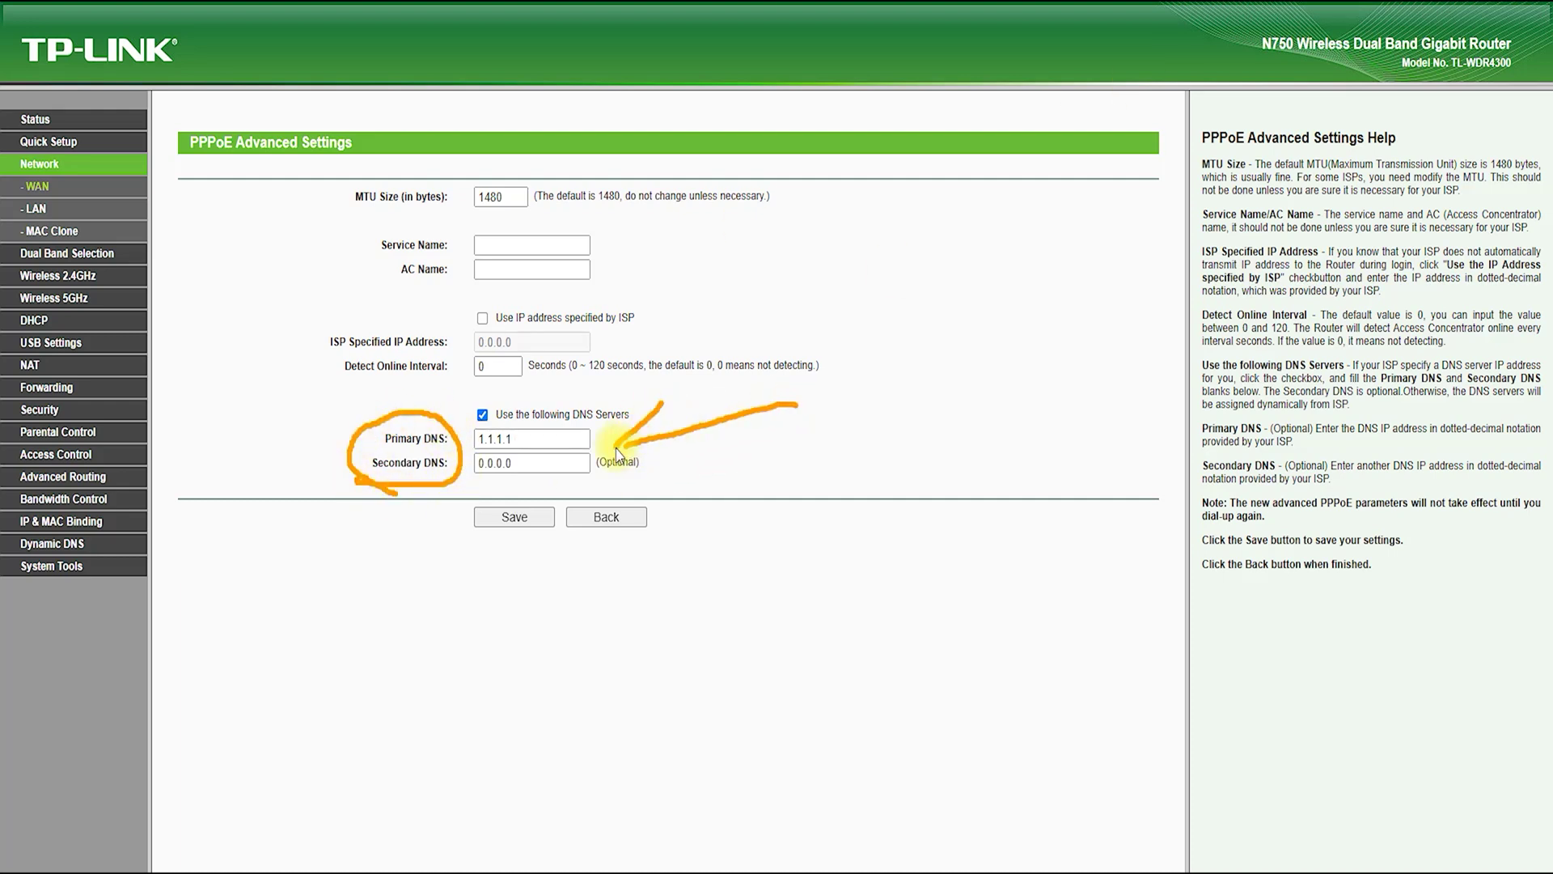
Review the LAN IP address and MAC Clone pages, then move on to Dual Band Selection
{"action": "left_click", "coordinate": [36, 209]}
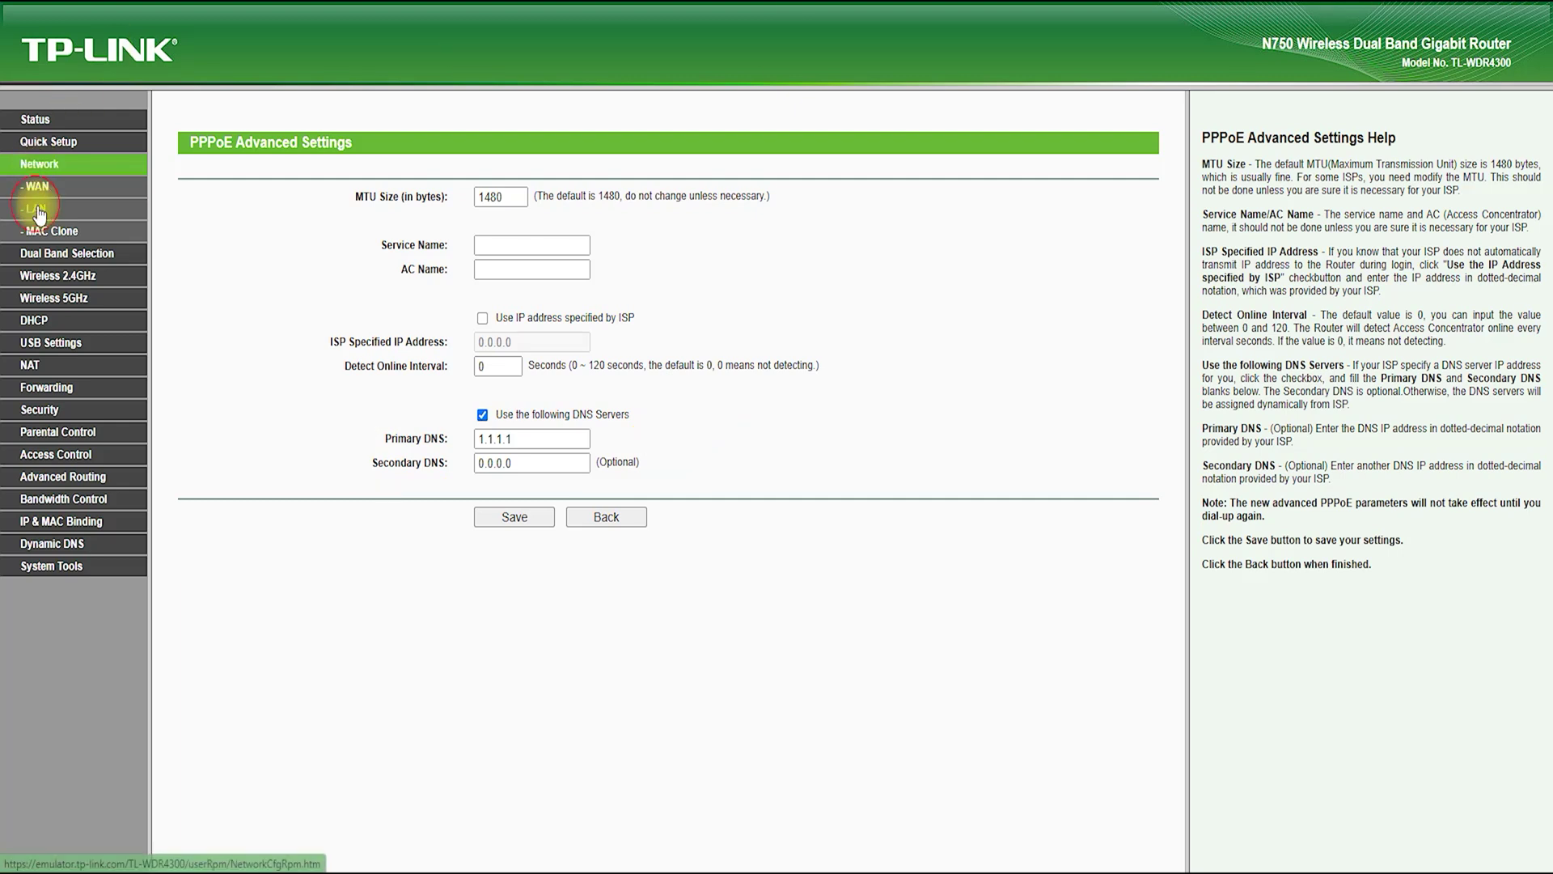
{"action": "left_click_drag", "start_coordinate": [556, 220], "coordinate": [413, 219]}
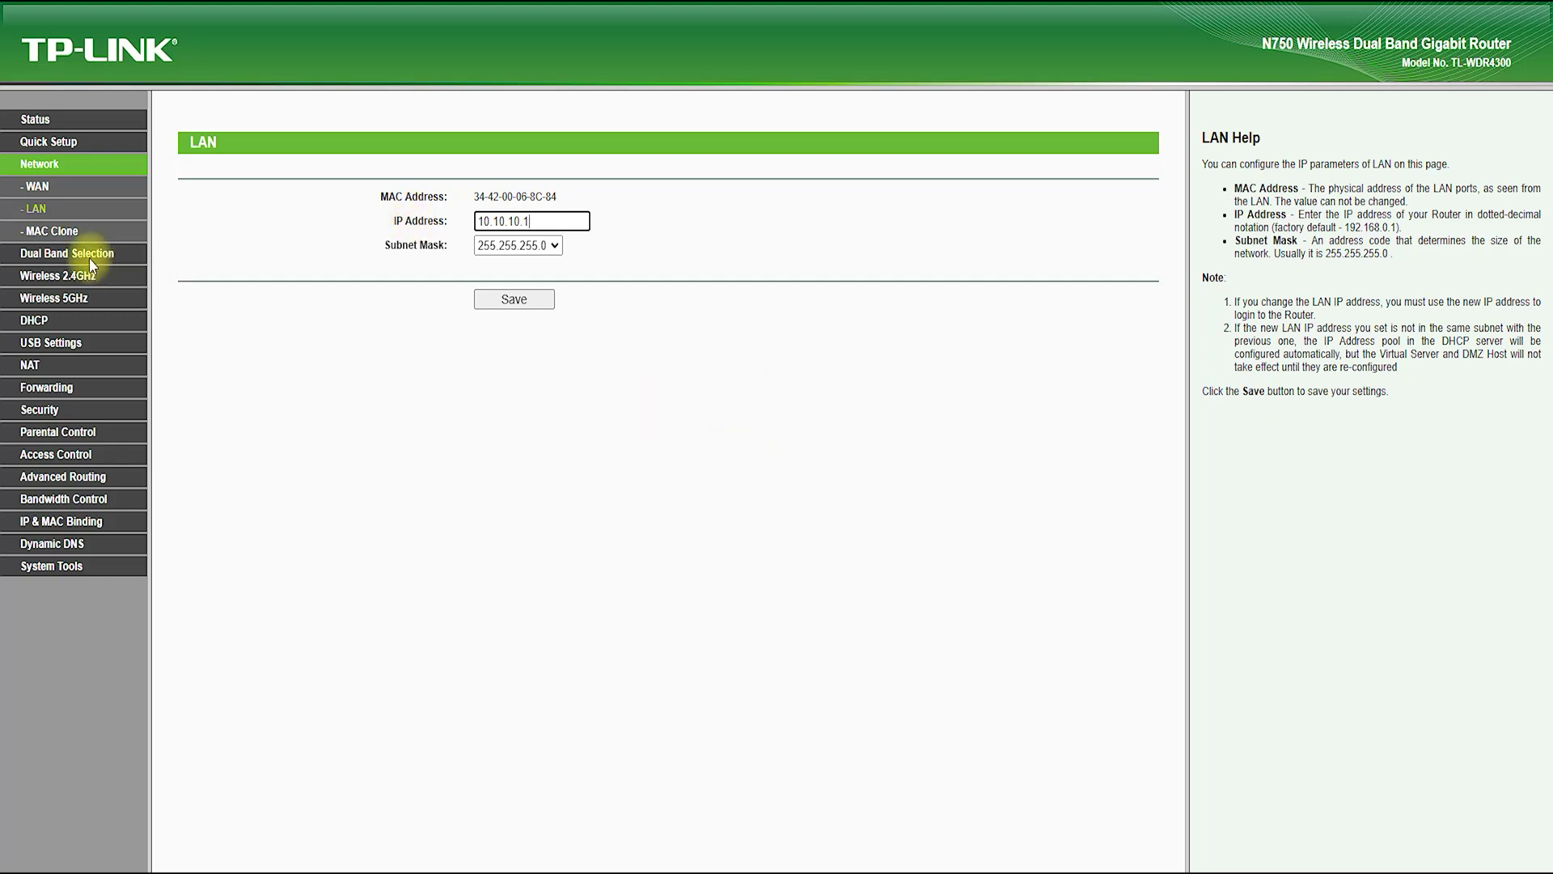
{"action": "left_click", "coordinate": [52, 230]}
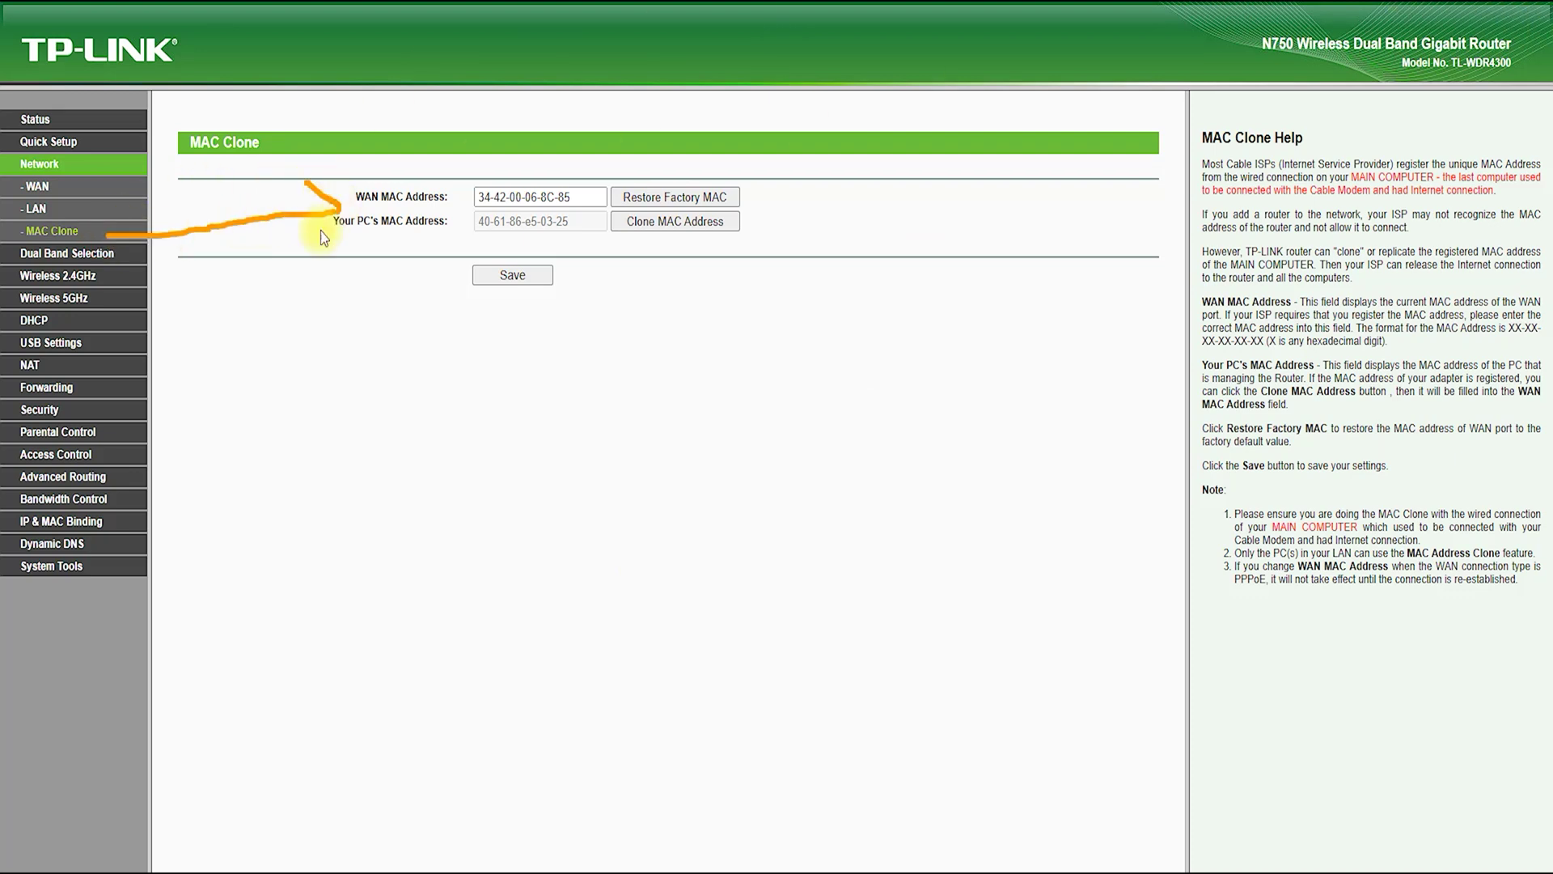
{"action": "left_click", "coordinate": [57, 254]}
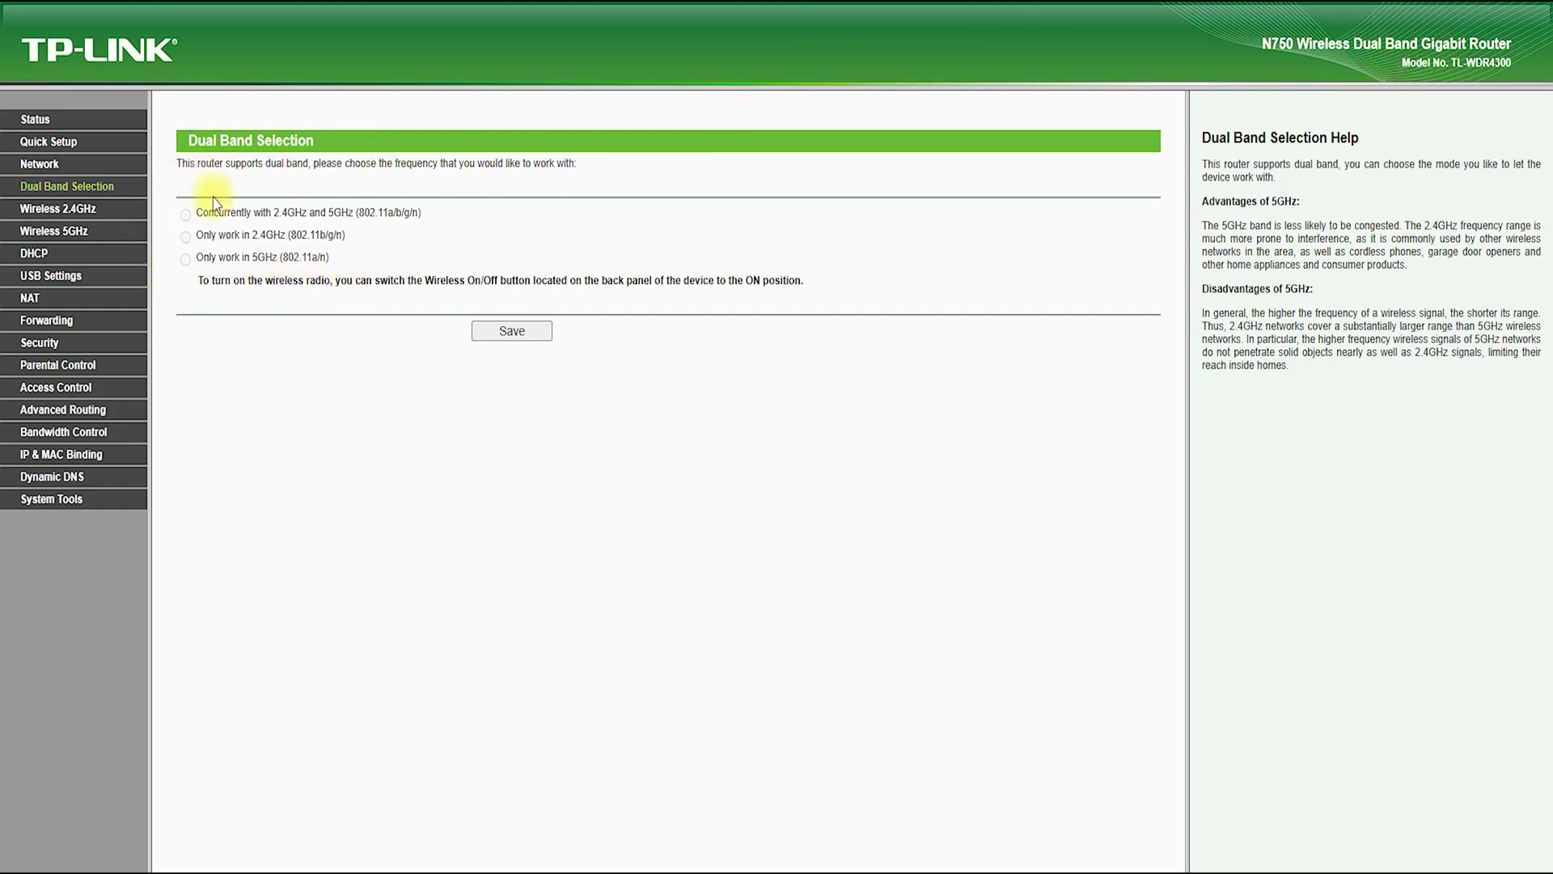
Bring up the 2.4GHz wireless settings, keeping the region at United States
{"action": "left_click", "coordinate": [78, 212]}
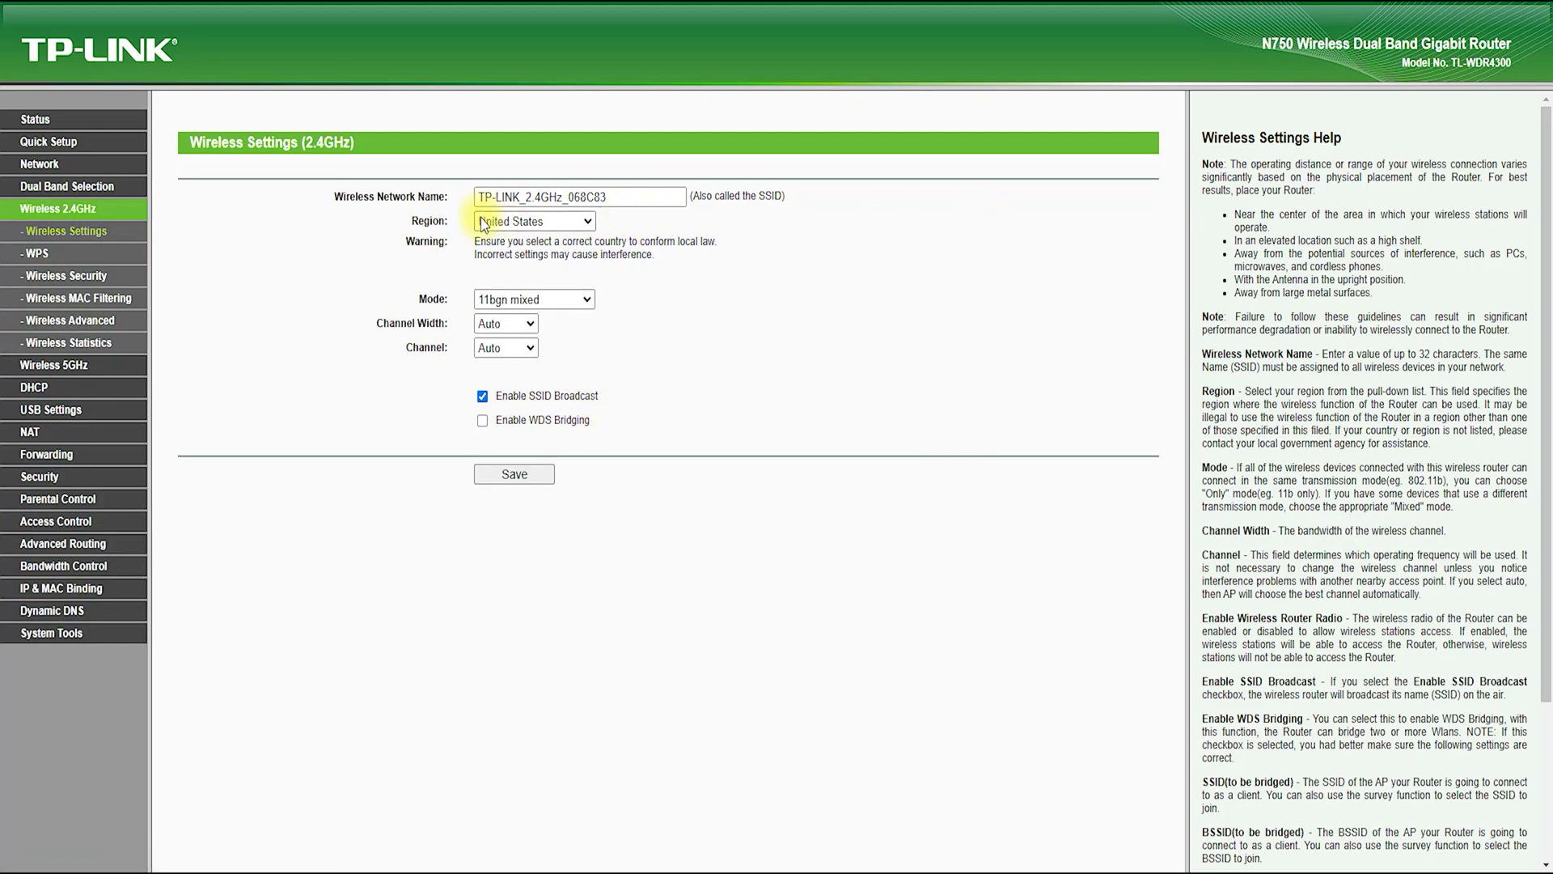
{"action": "left_click", "coordinate": [576, 220]}
{"action": "left_click_drag", "start_coordinate": [587, 469], "coordinate": [594, 258]}
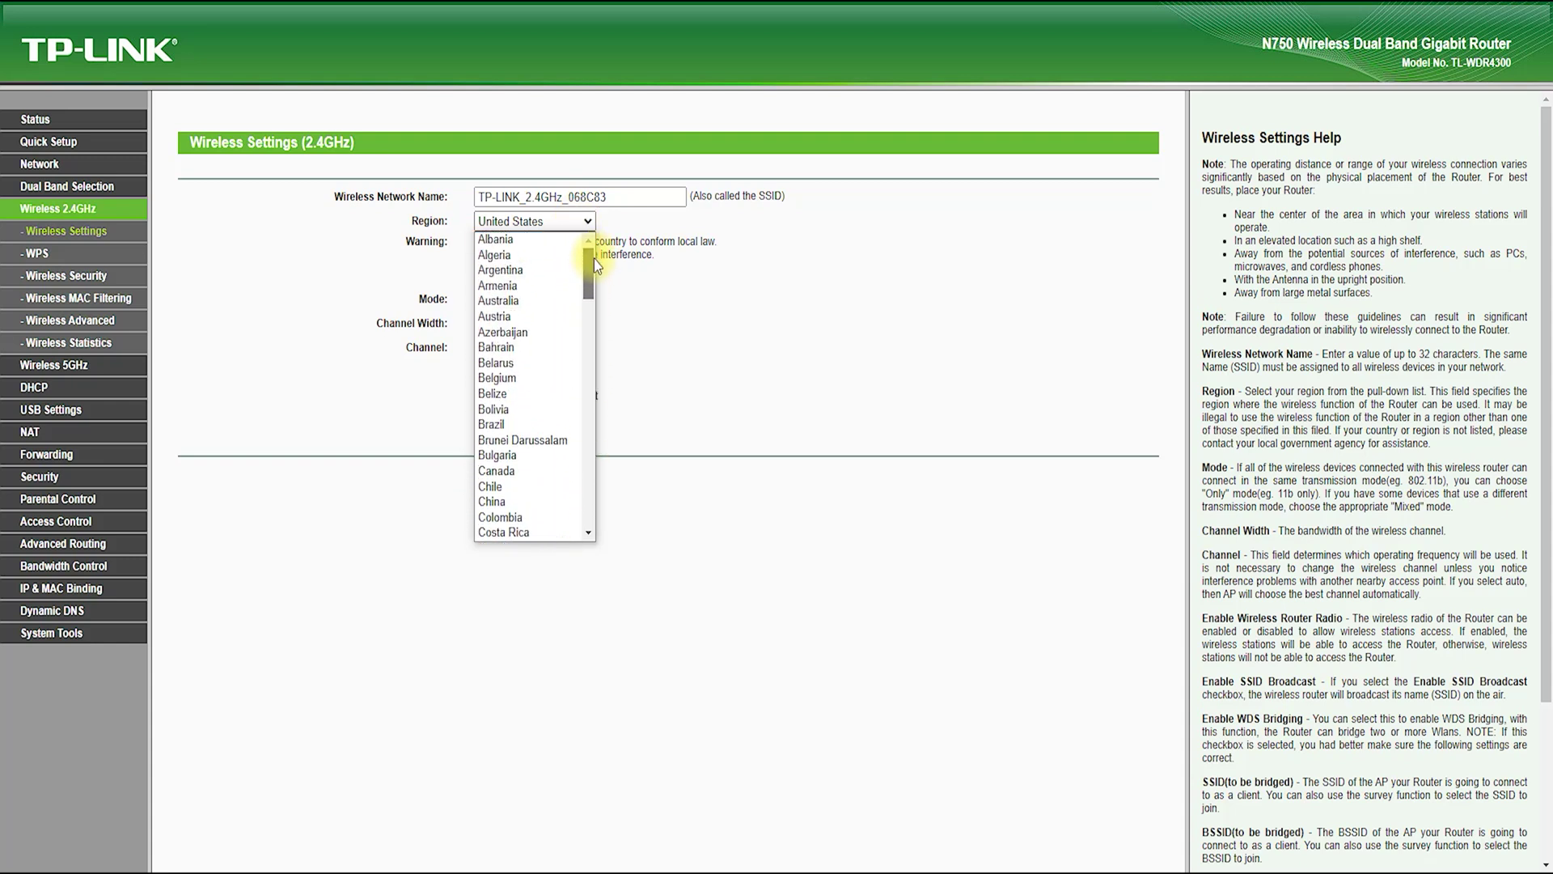
{"action": "scroll", "coordinate": [562, 392], "scroll_direction": "down", "scroll_amount": 1}
{"action": "scroll", "coordinate": [558, 386], "scroll_direction": "down", "scroll_amount": 10}
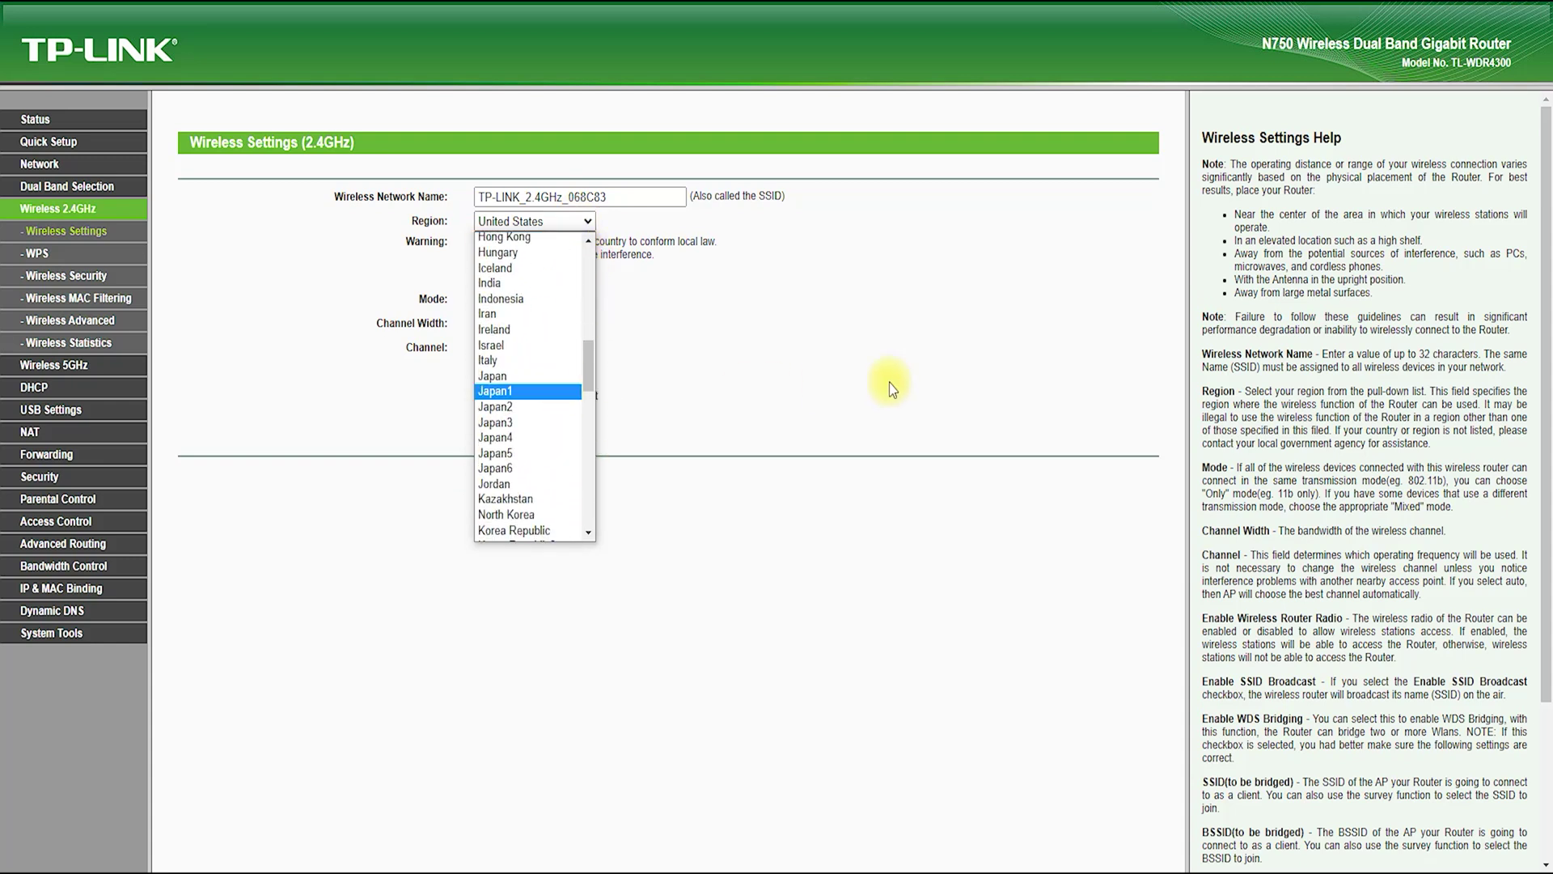
{"action": "left_click", "coordinate": [913, 382]}
Set the 2.4GHz channel width to 40MHz and the channel to 9
{"action": "left_click", "coordinate": [504, 323]}
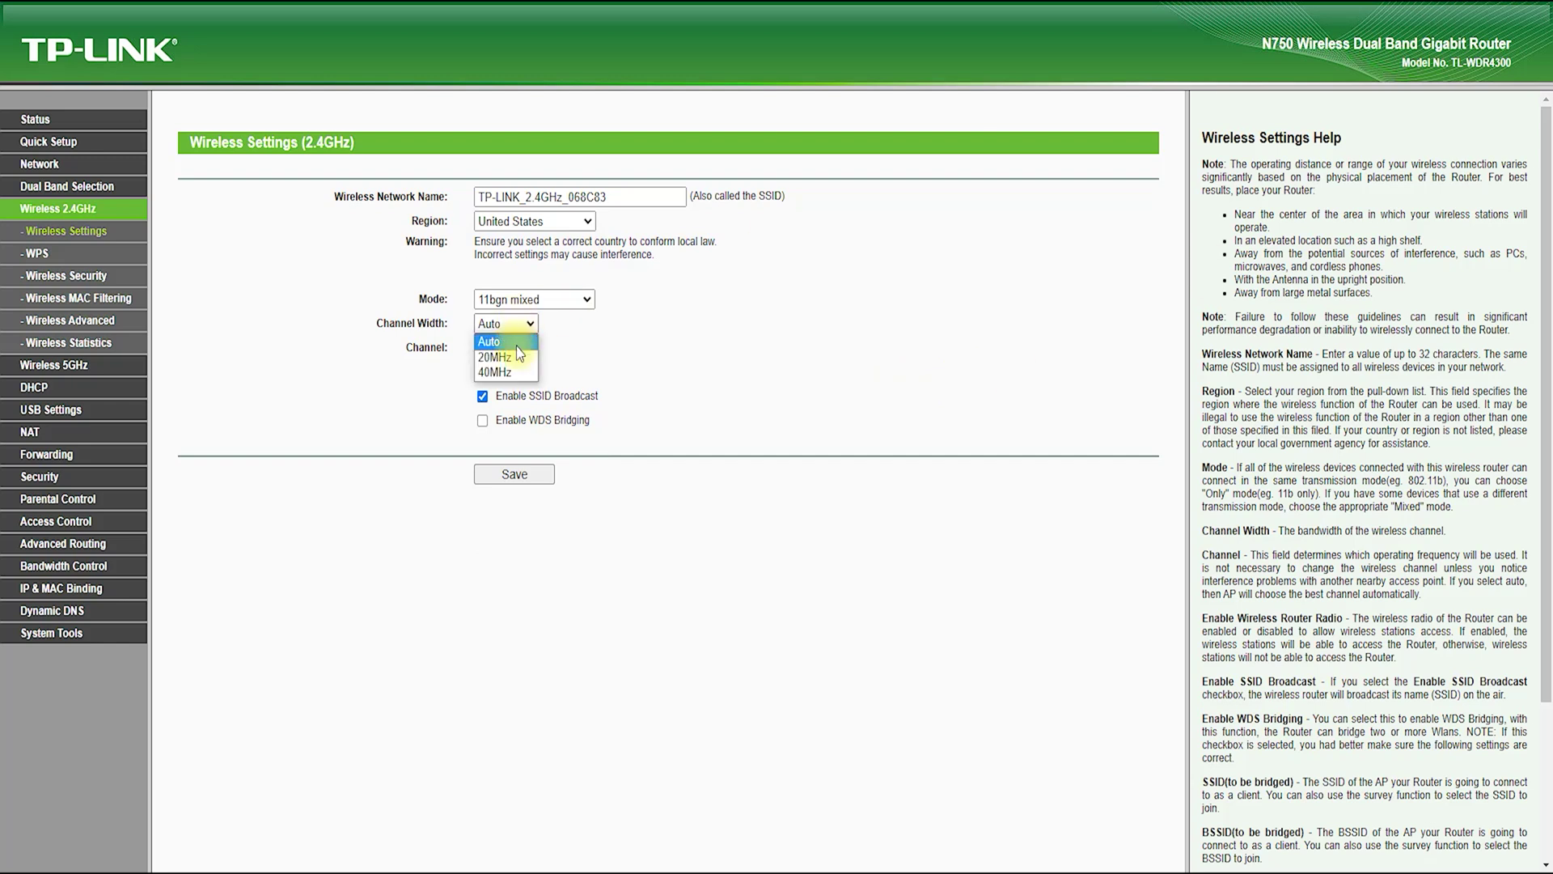
{"action": "left_click", "coordinate": [515, 369]}
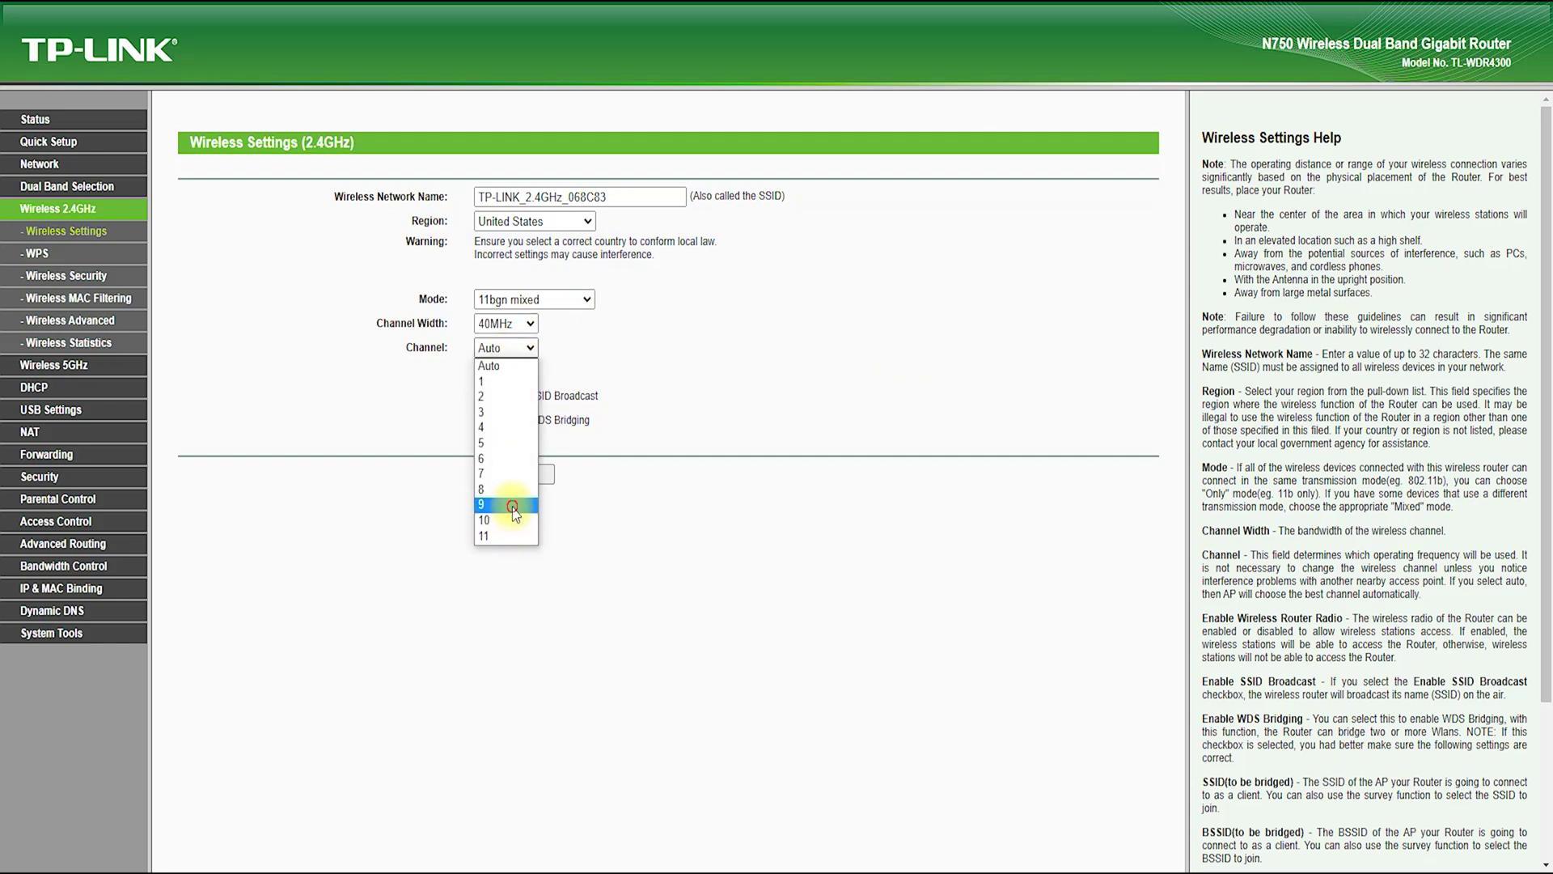
{"action": "left_click", "coordinate": [511, 499]}
{"action": "mouse_move", "coordinate": [393, 370]}
{"action": "left_mouse_down"}
{"action": "mouse_move", "coordinate": [624, 337]}
{"action": "mouse_move", "coordinate": [389, 290]}
{"action": "left_mouse_up"}
{"action": "left_click", "coordinate": [700, 449]}
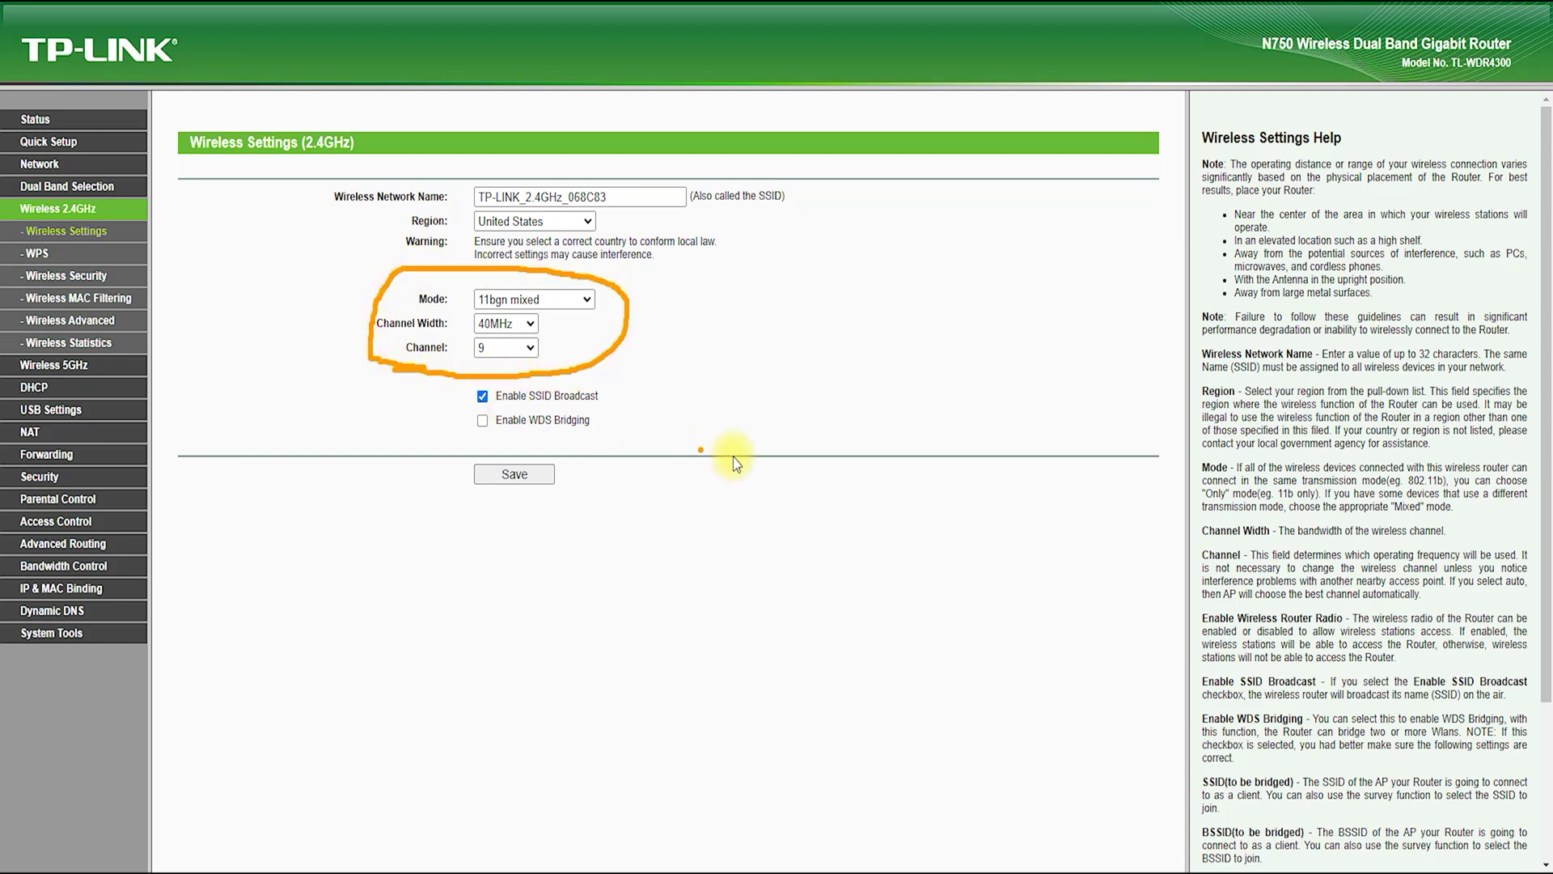
Enable WDS bridging and survey nearby access points
{"action": "left_click", "coordinate": [484, 421]}
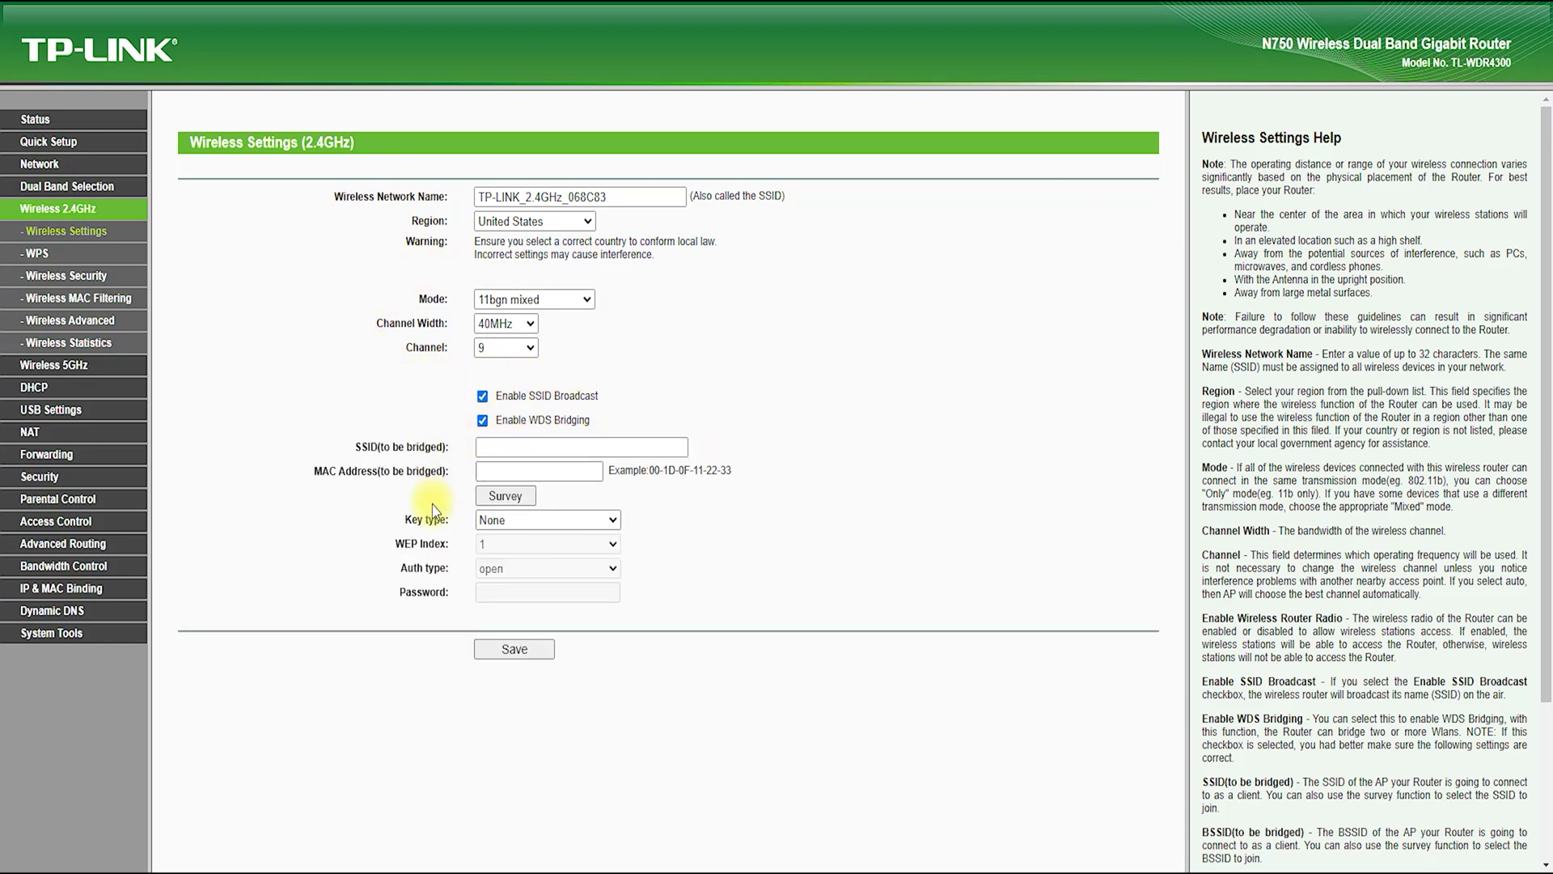
{"action": "mouse_move", "coordinate": [789, 346]}
{"action": "left_mouse_down"}
{"action": "mouse_move", "coordinate": [604, 421]}
{"action": "mouse_move", "coordinate": [680, 431]}
{"action": "left_mouse_up"}
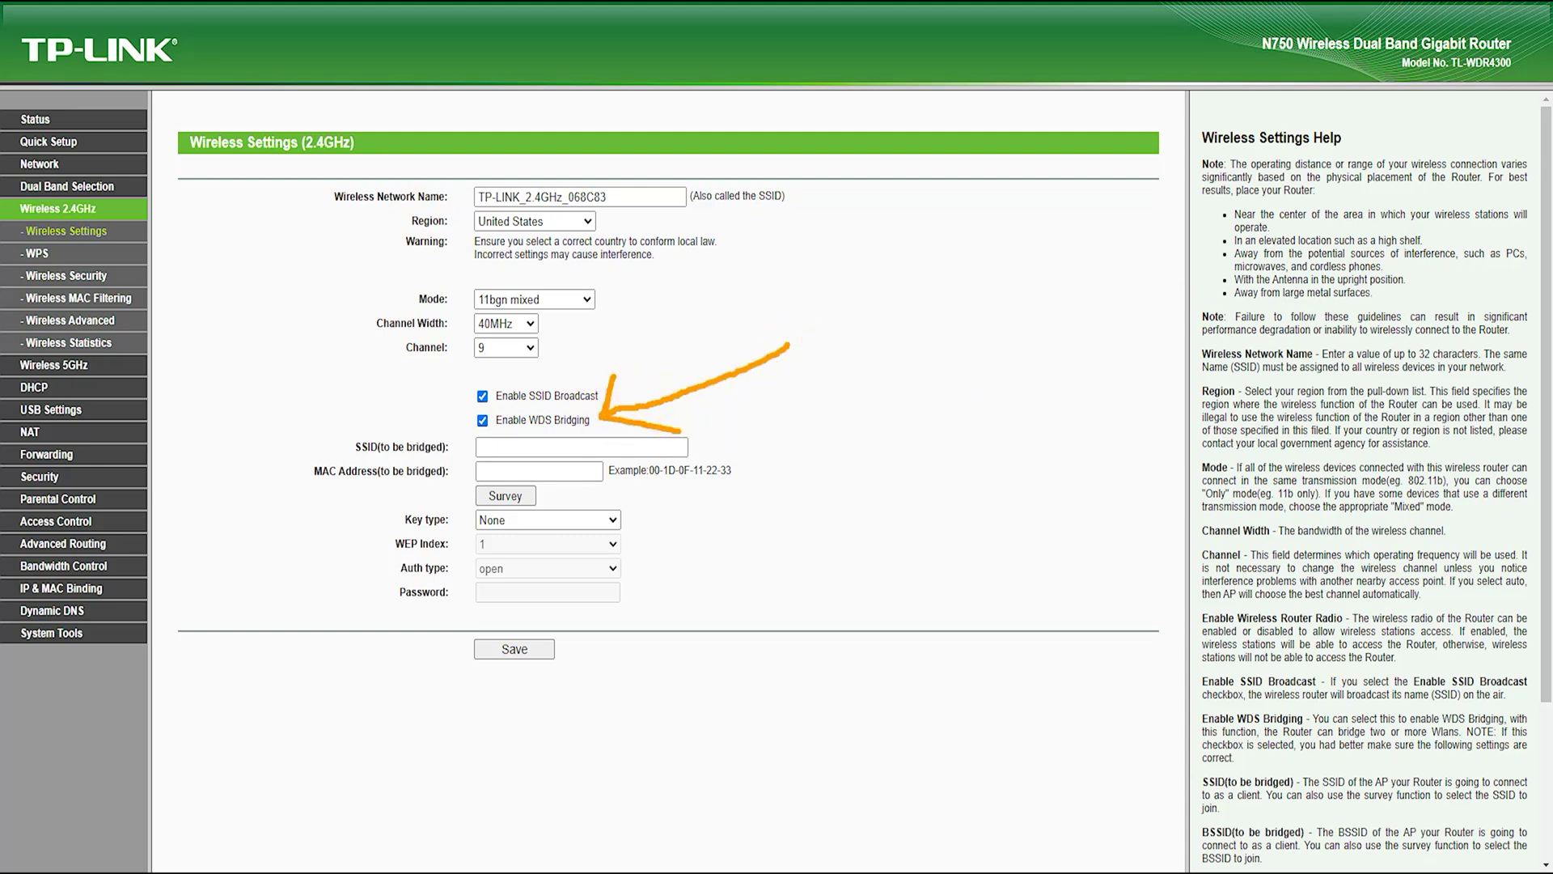
{"action": "left_click", "coordinate": [506, 496]}
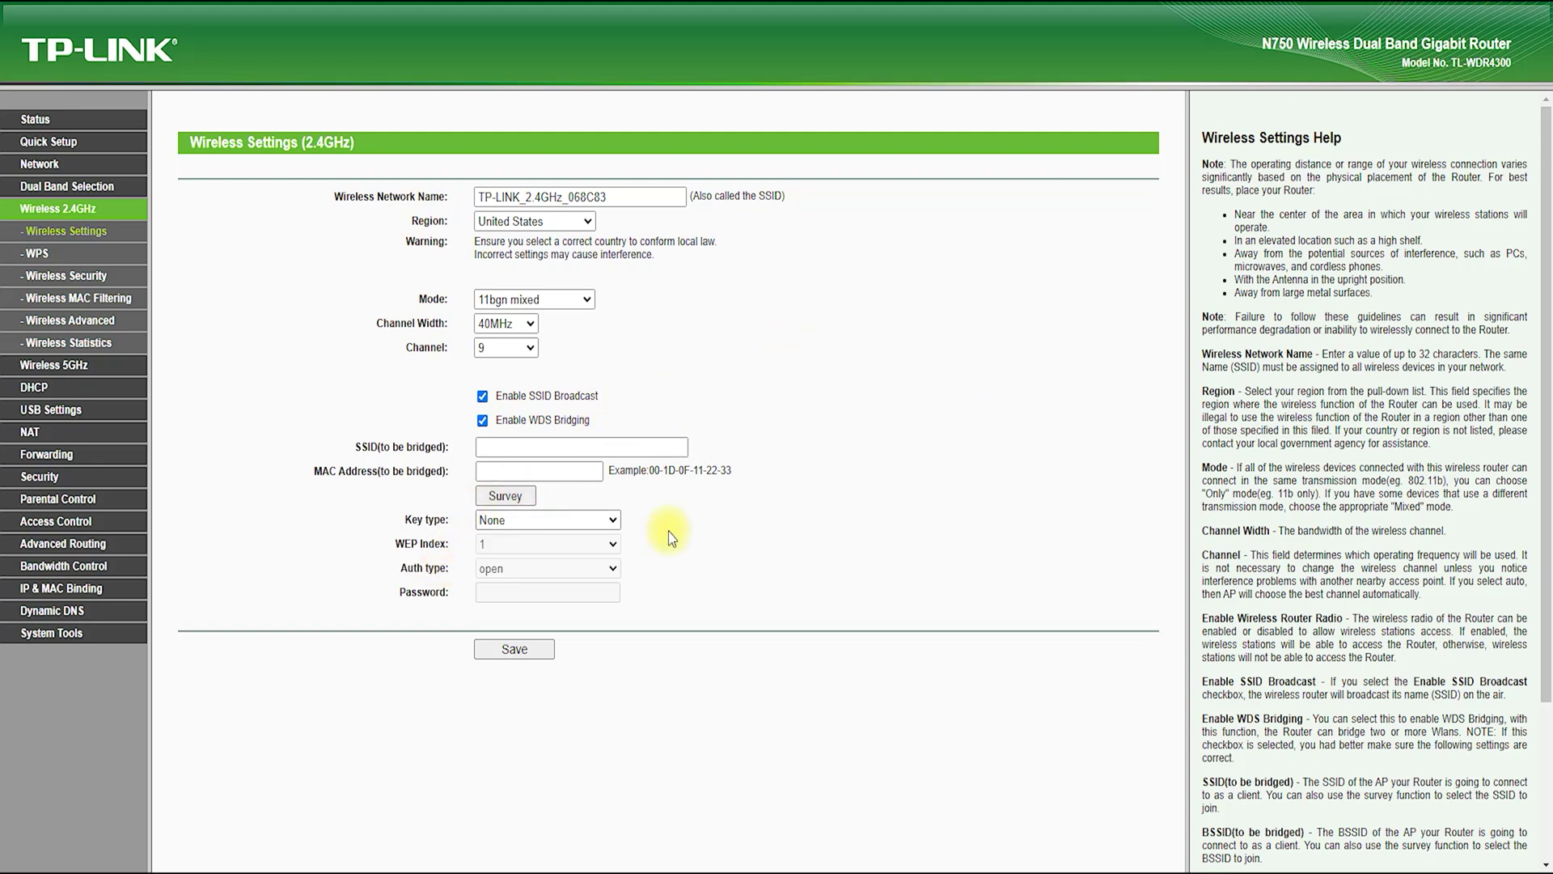
Leave the AP list, view the 2.4GHz WPS page, then the Wireless Security page
{"action": "left_click", "coordinate": [502, 315]}
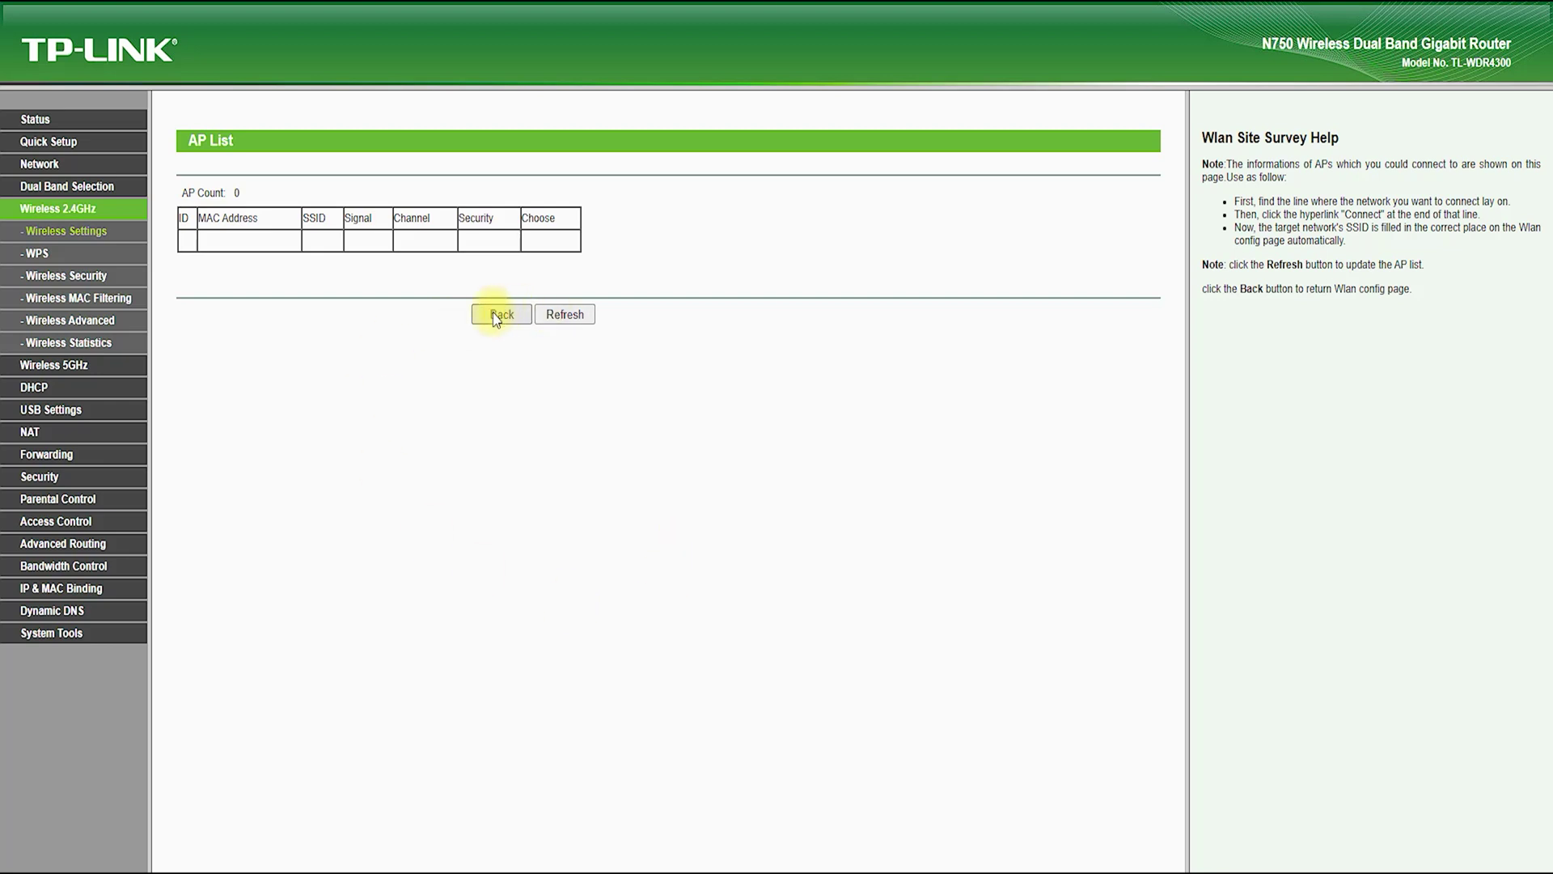
{"action": "left_click", "coordinate": [40, 253]}
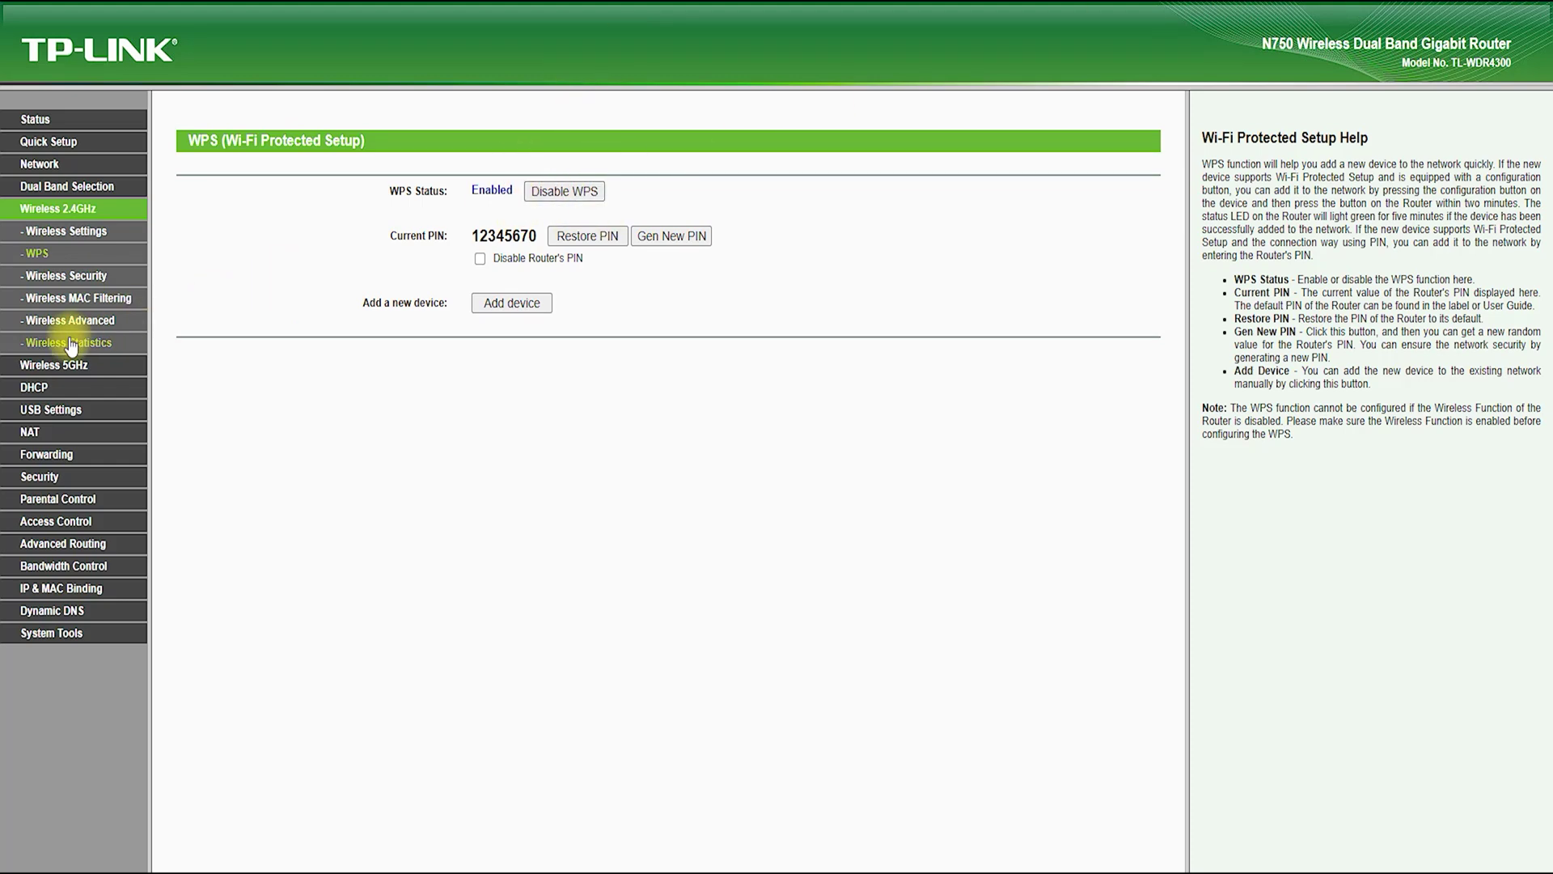
{"action": "left_click", "coordinate": [41, 279]}
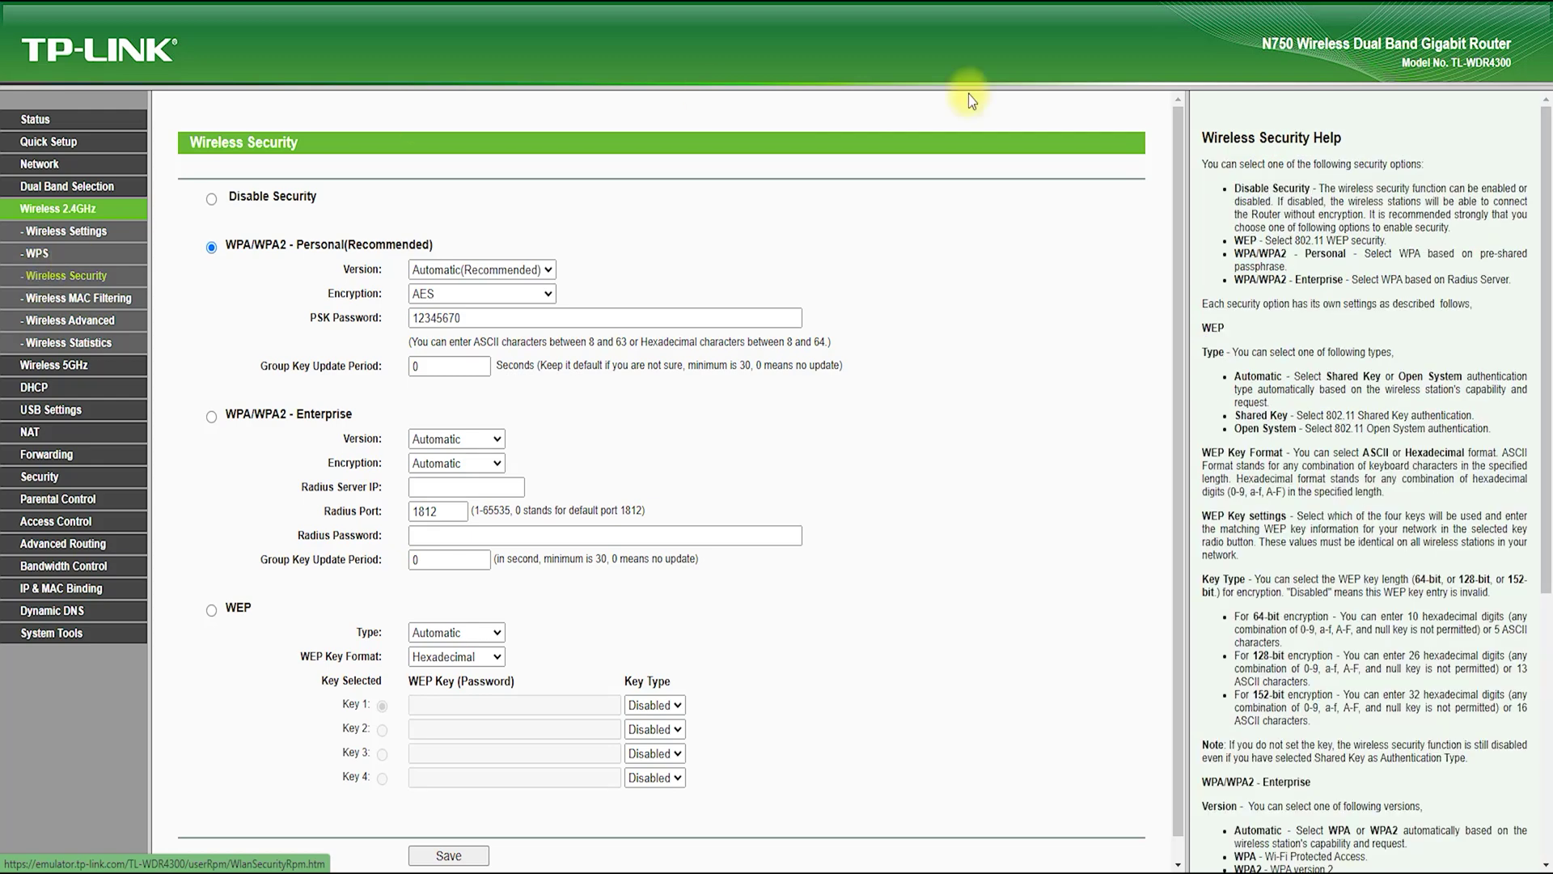
{"action": "mouse_move", "coordinate": [202, 441]}
{"action": "left_mouse_down"}
{"action": "mouse_move", "coordinate": [218, 383]}
{"action": "mouse_move", "coordinate": [291, 294]}
{"action": "left_mouse_up"}
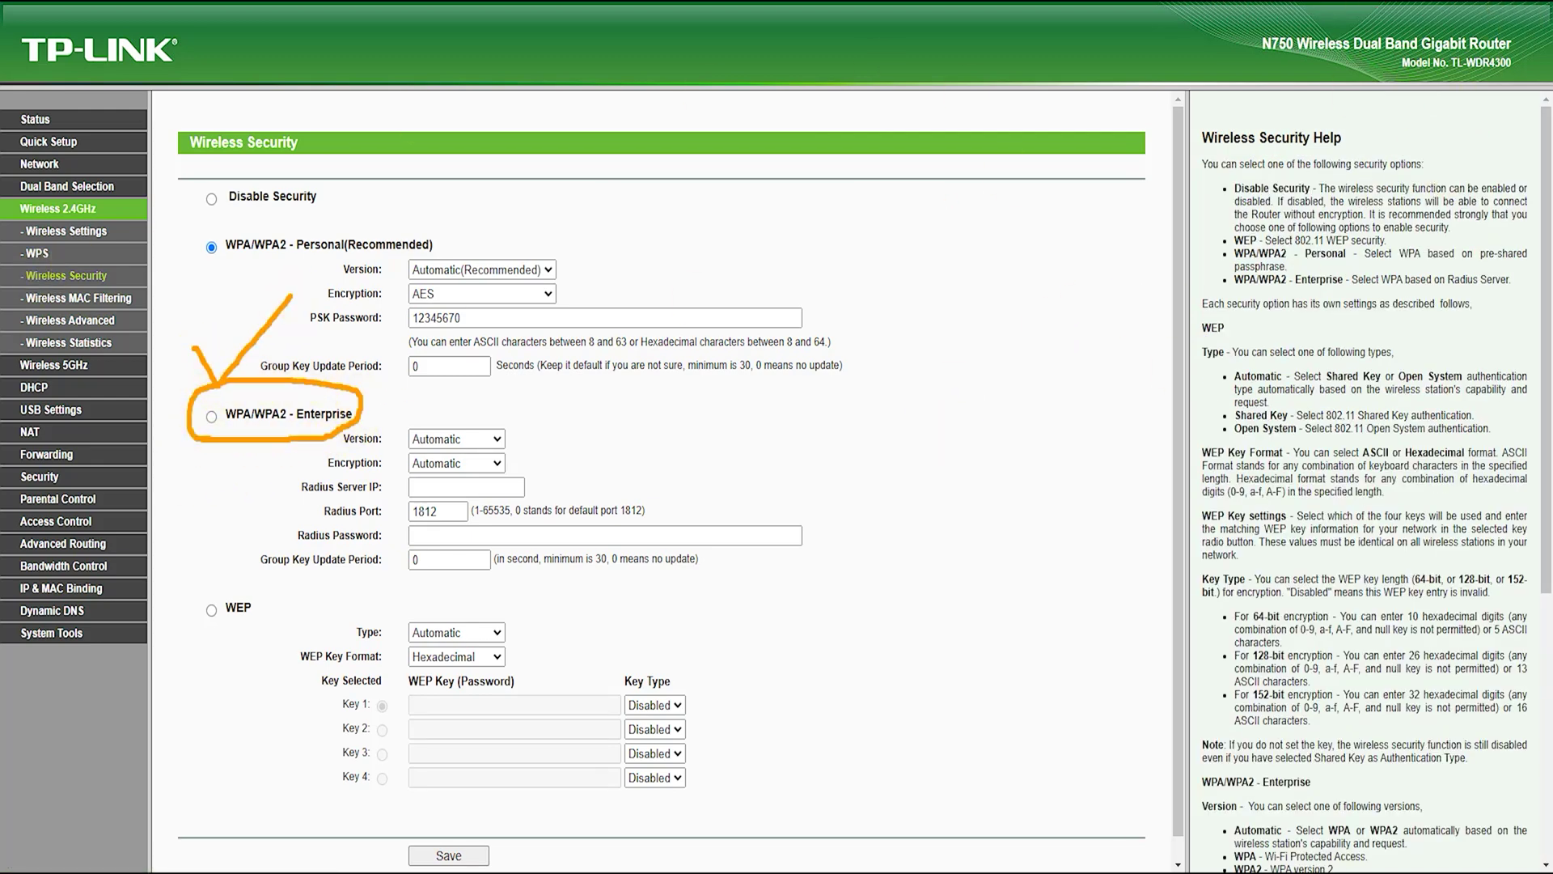
{"action": "left_click", "coordinate": [126, 304]}
Keep transmit power at High in Wireless Advanced, then view Wireless Statistics
{"action": "left_click", "coordinate": [109, 322]}
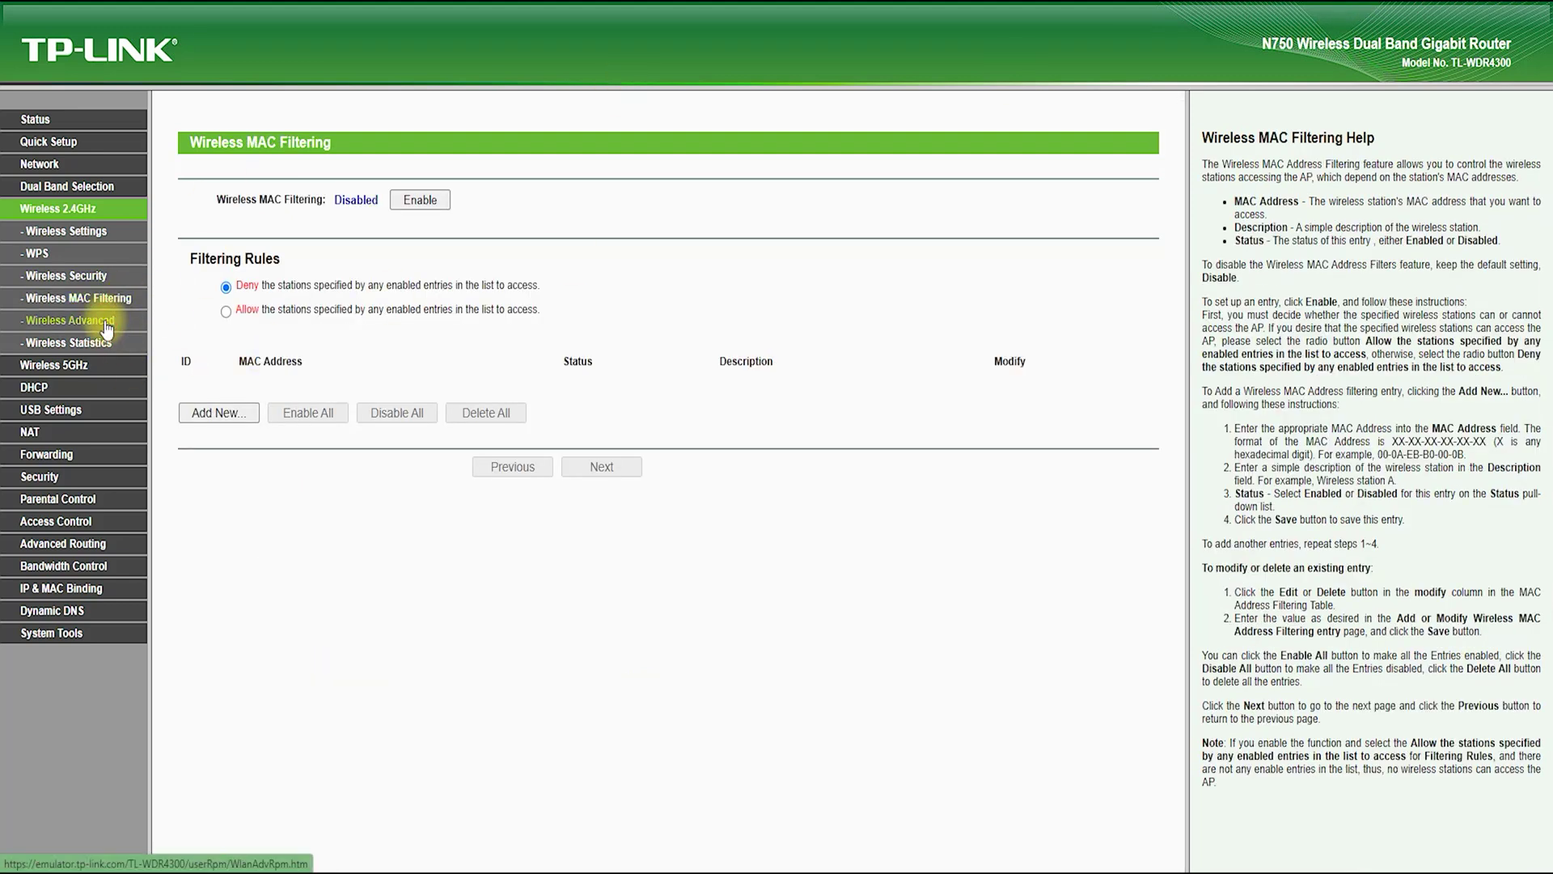
{"action": "left_click", "coordinate": [498, 192]}
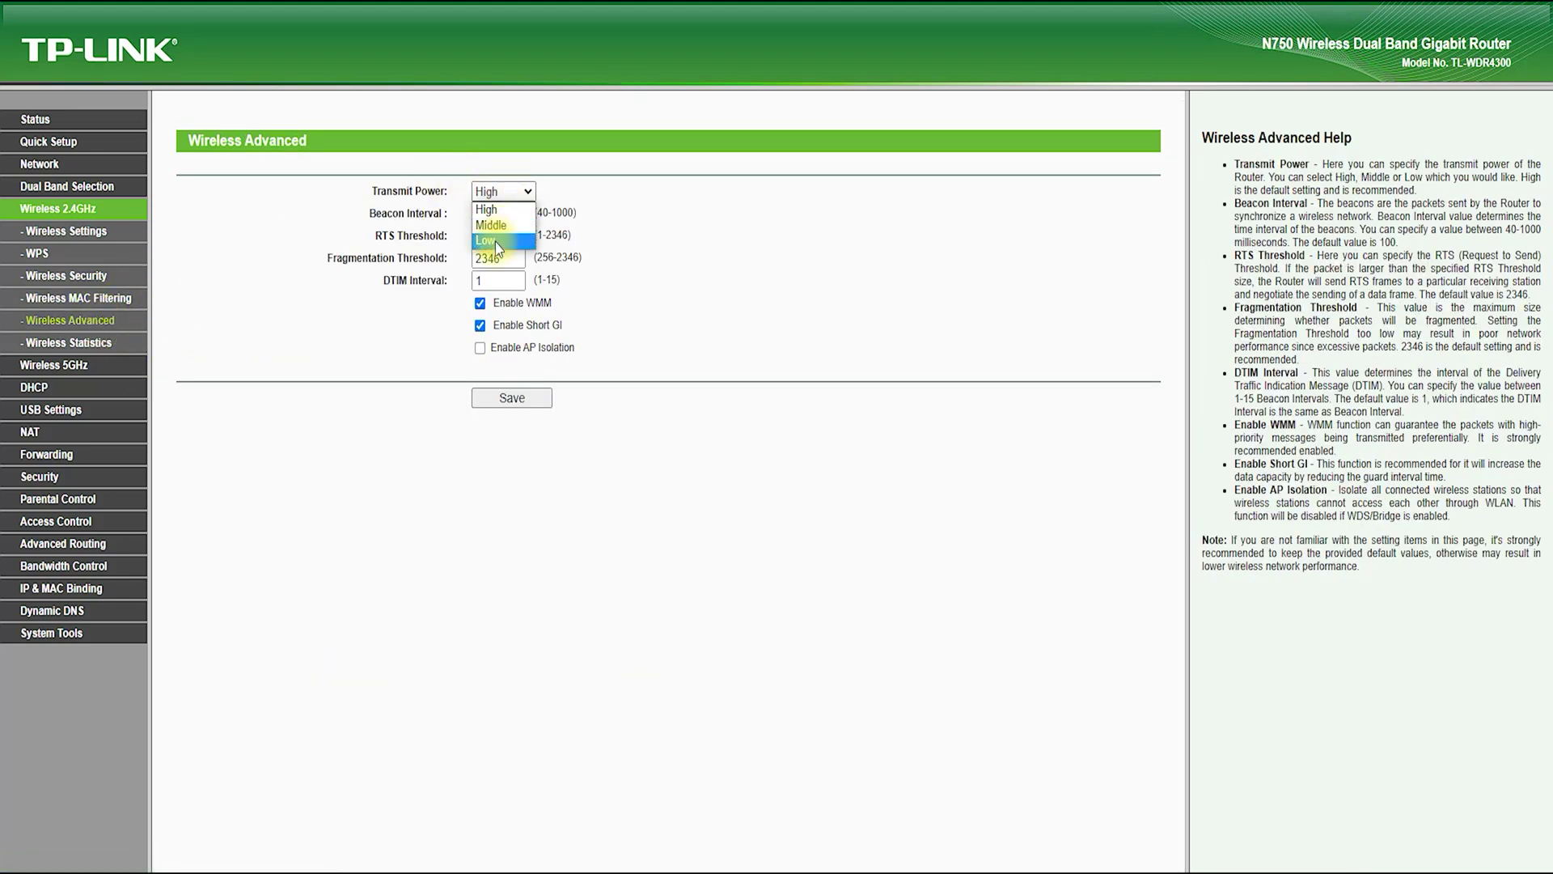
{"action": "left_click", "coordinate": [502, 203]}
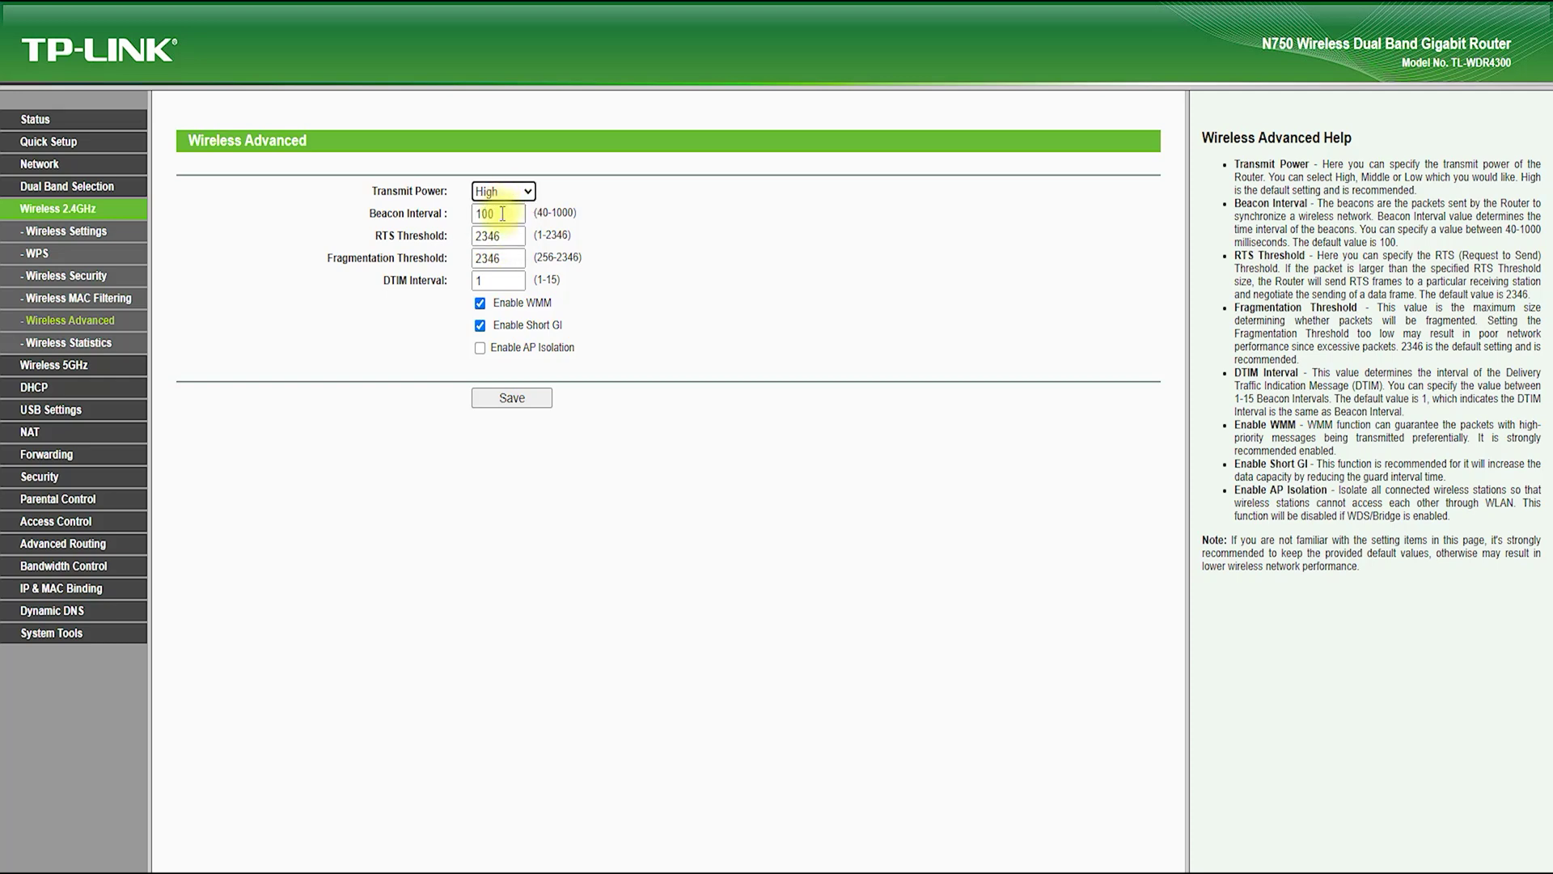
{"action": "left_click", "coordinate": [63, 344]}
Give the 5GHz network 40MHz channel width on channel 157 and view its security options
{"action": "left_click", "coordinate": [57, 364]}
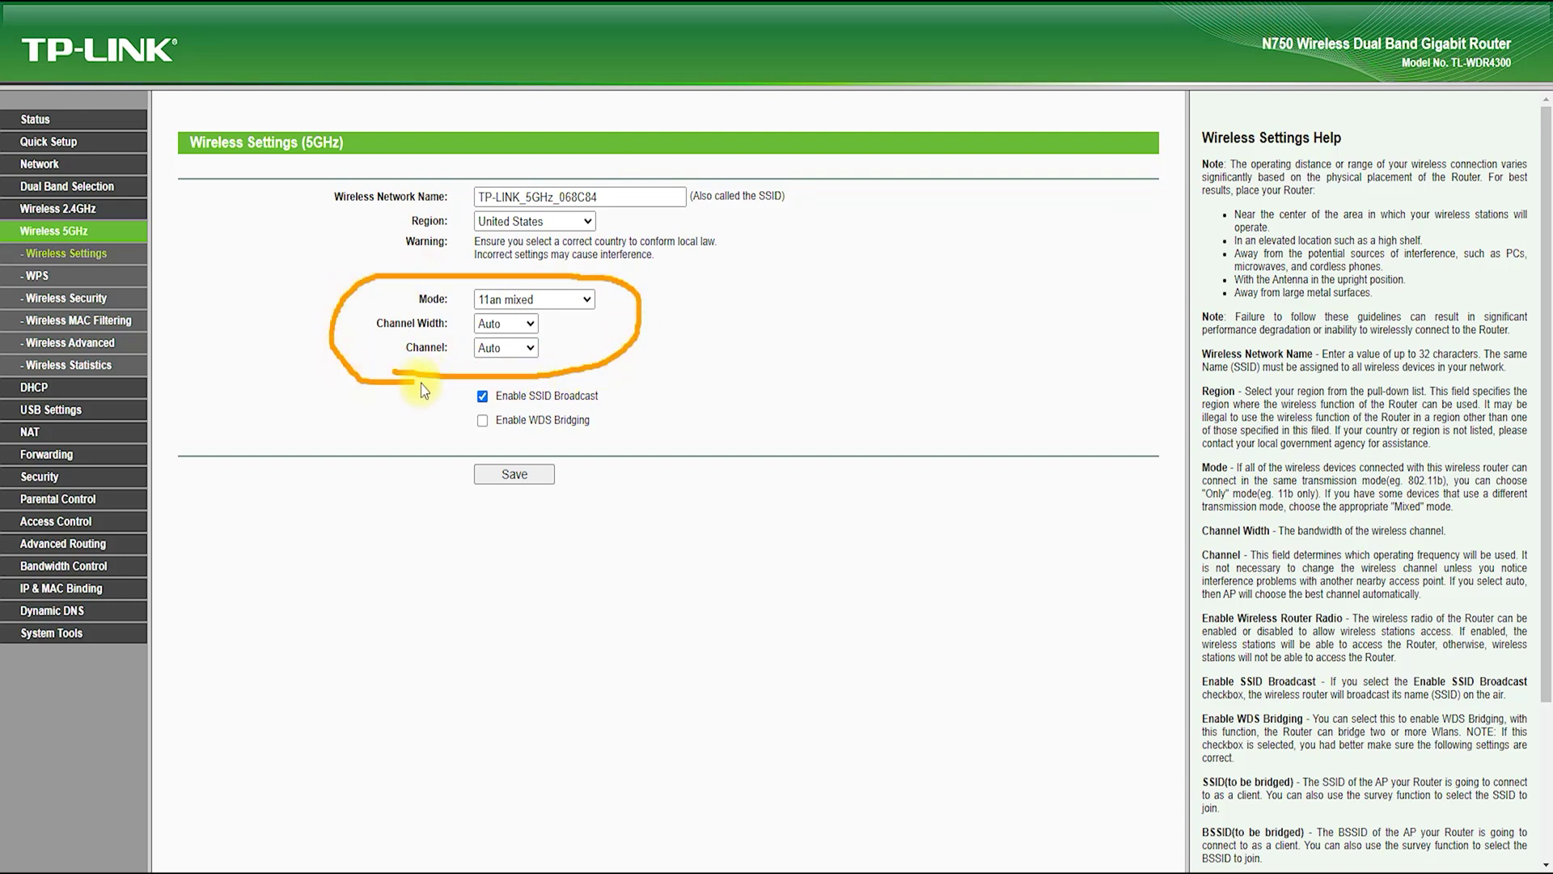
{"action": "left_click", "coordinate": [523, 322]}
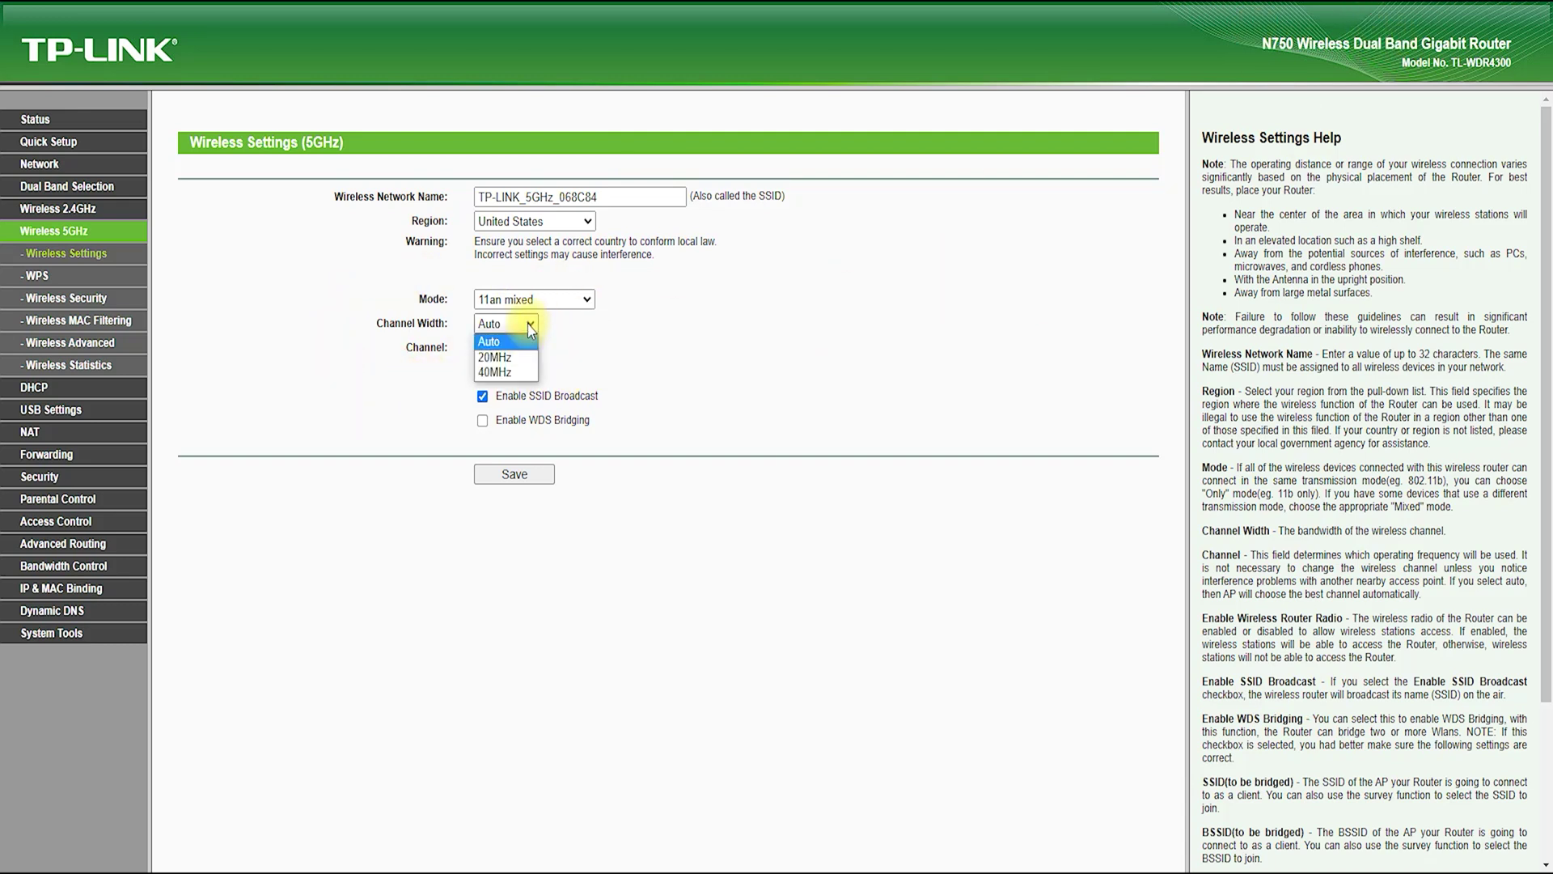
{"action": "left_click", "coordinate": [520, 373]}
{"action": "left_click", "coordinate": [503, 461]}
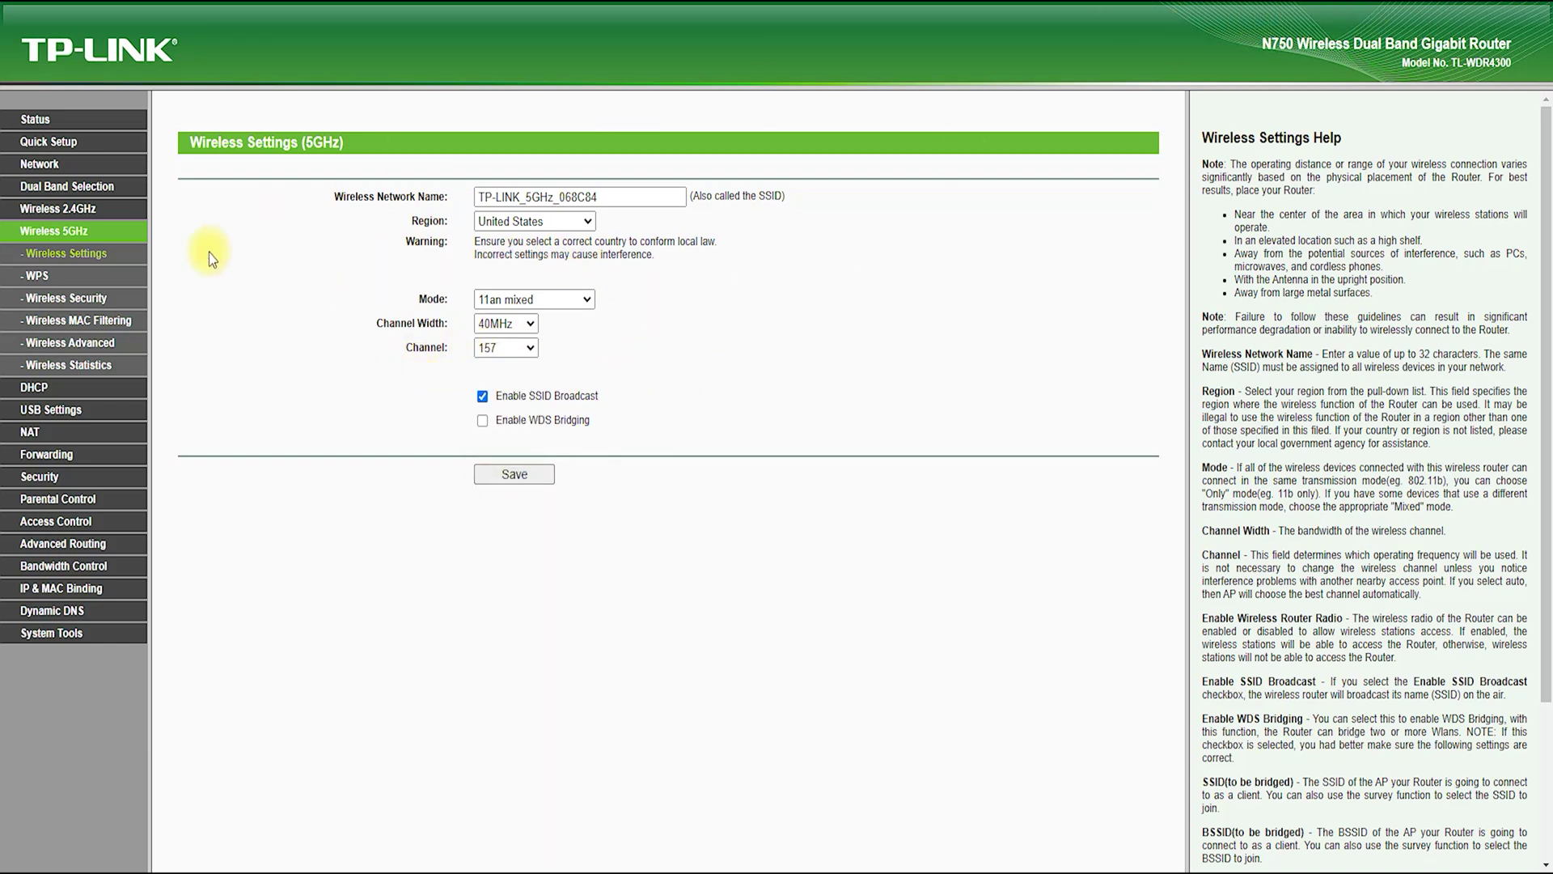
{"action": "left_click", "coordinate": [94, 306]}
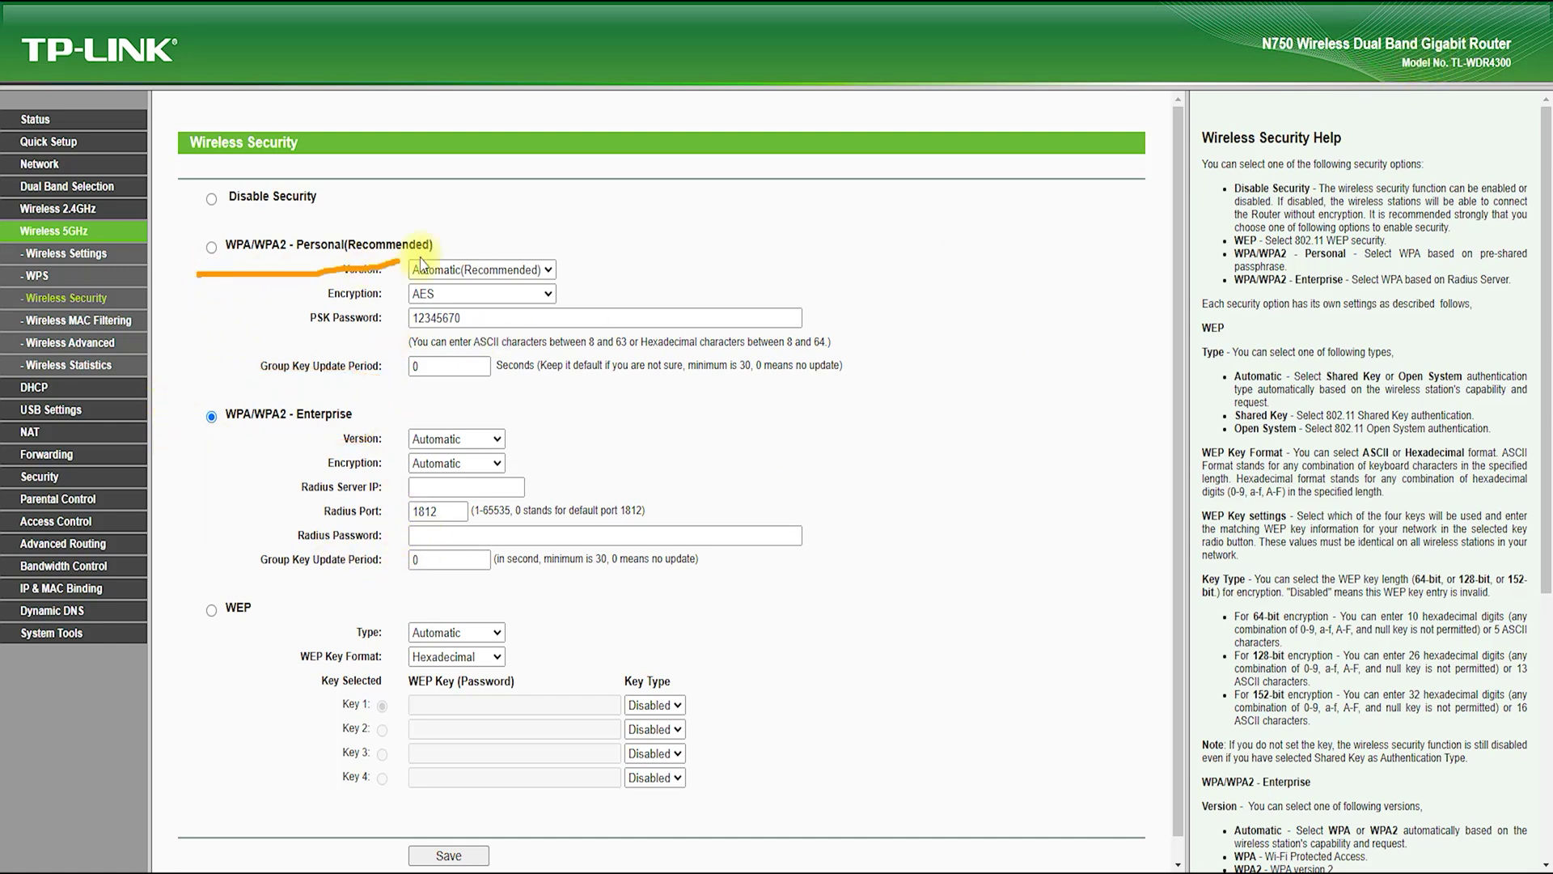
Step through the 5GHz MAC Filtering, Advanced and Statistics pages to DHCP Settings
{"action": "left_click", "coordinate": [77, 321]}
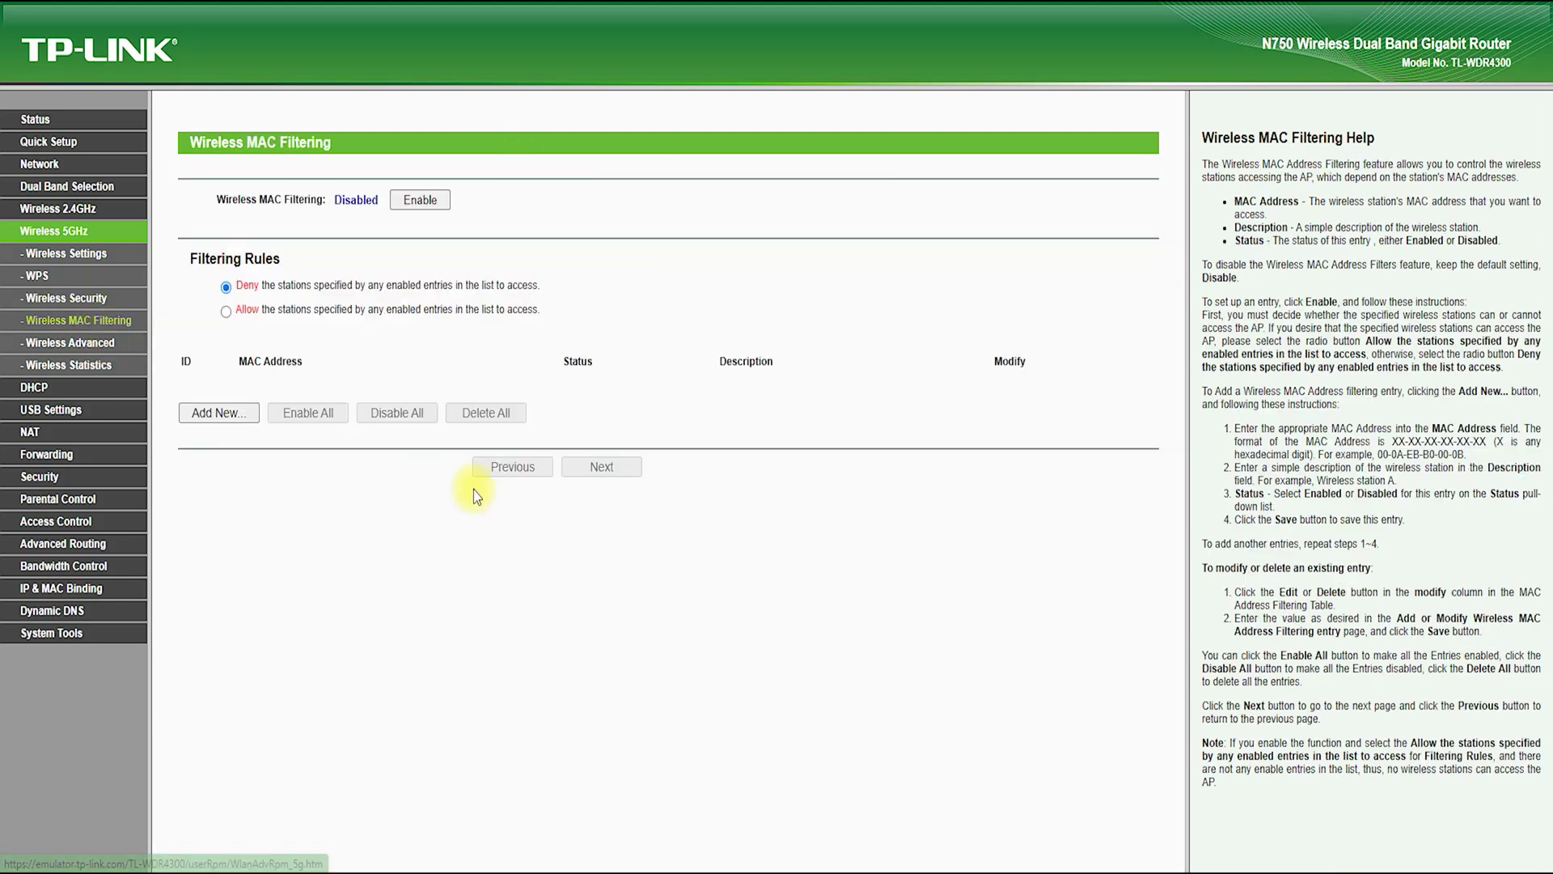
{"action": "left_click", "coordinate": [81, 345]}
{"action": "left_click", "coordinate": [77, 367]}
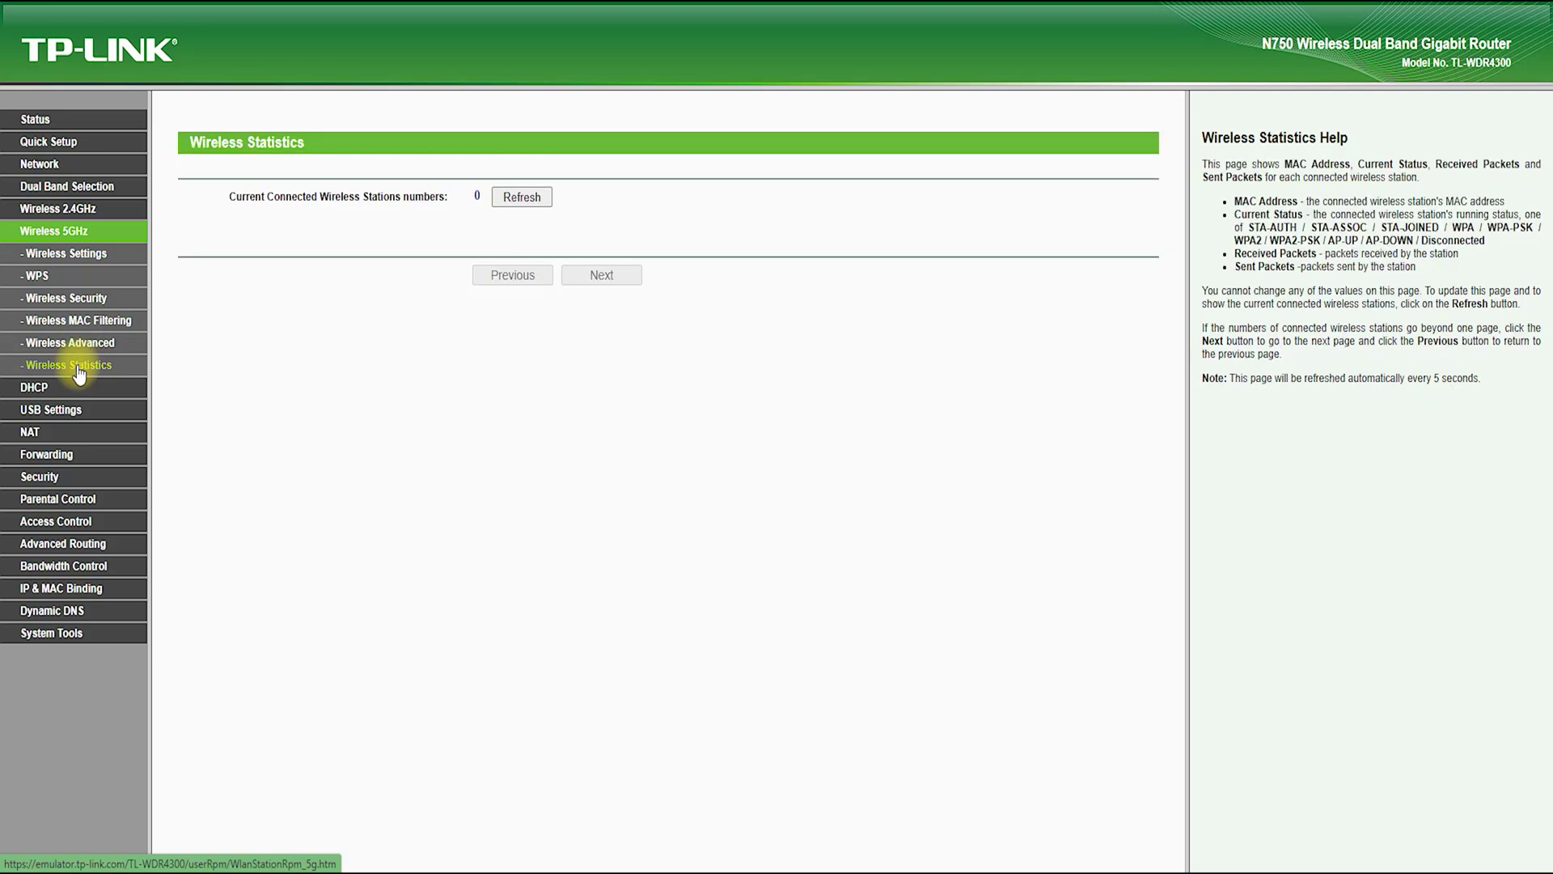
{"action": "left_click", "coordinate": [36, 389]}
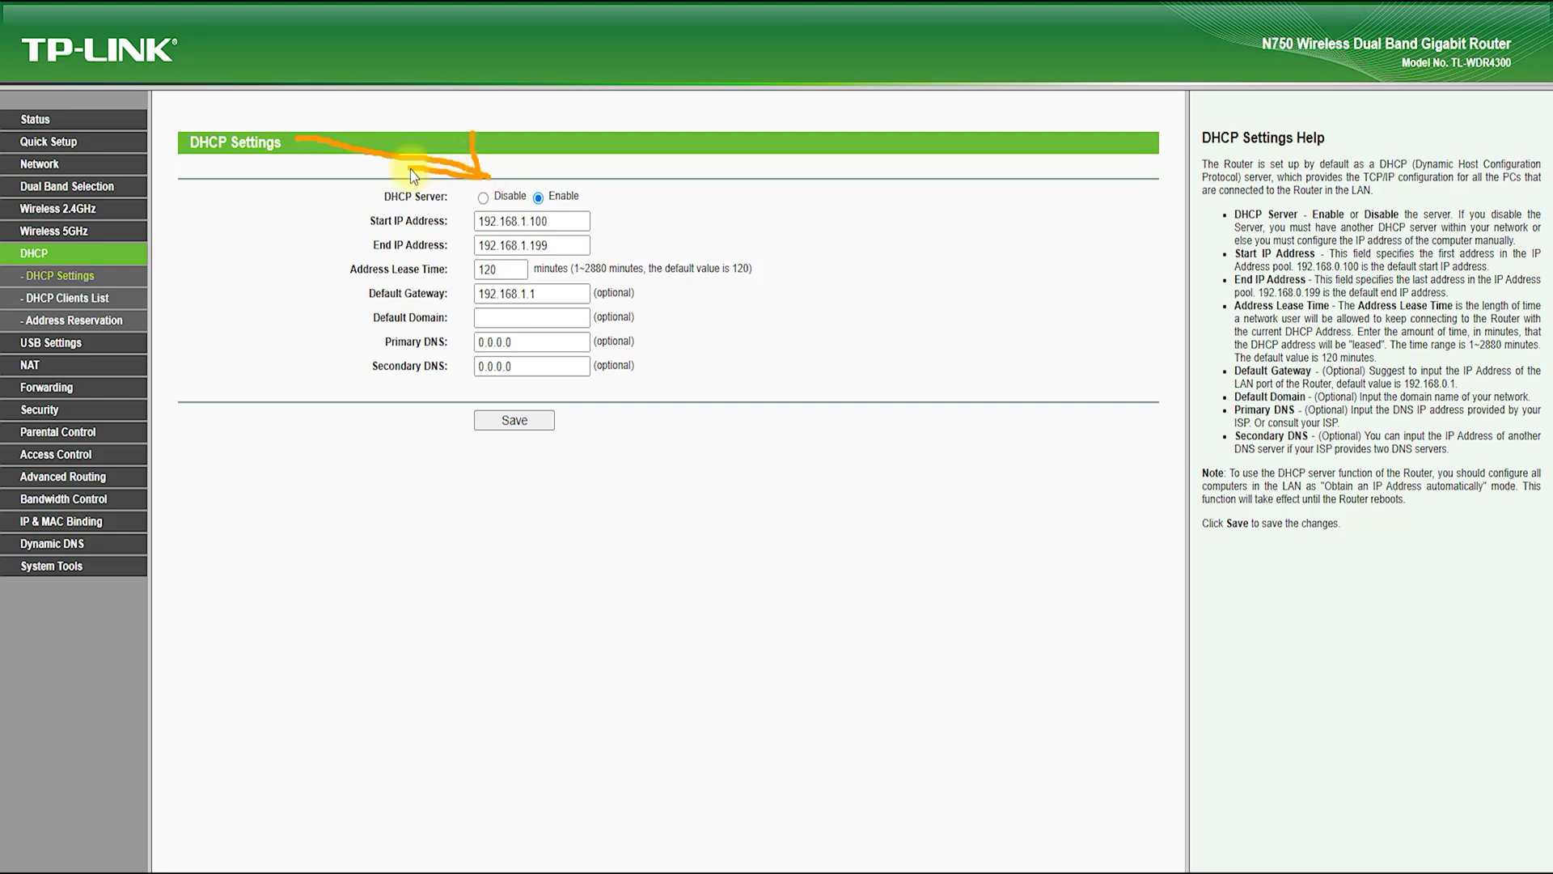
Review the DHCP Clients List and a new Address Reservation, then the USB Storage Sharing page
{"action": "left_click", "coordinate": [68, 297]}
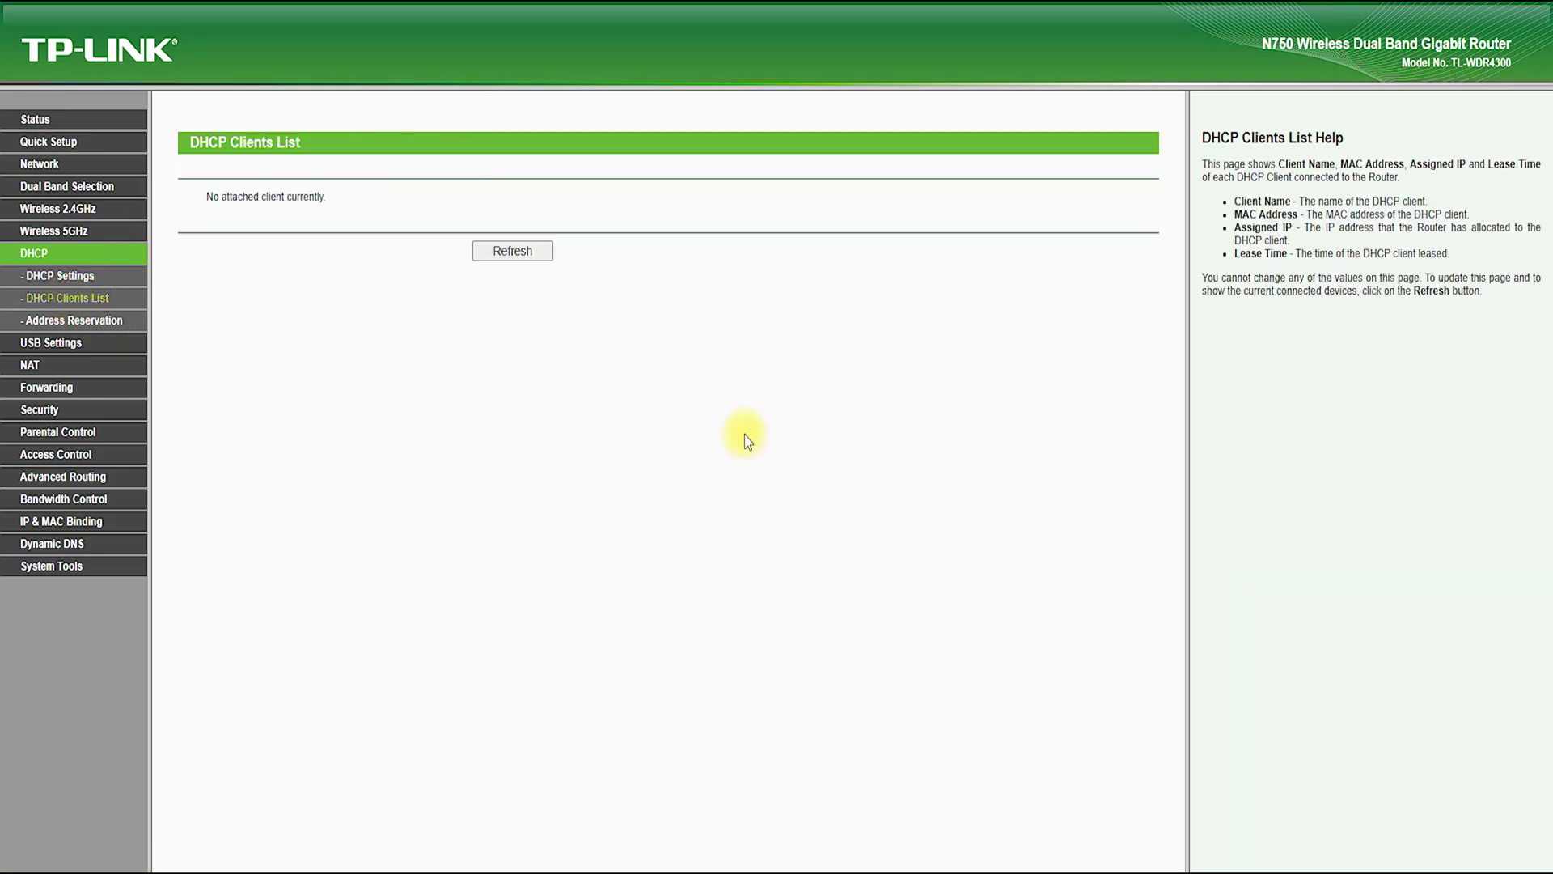
{"action": "left_click", "coordinate": [77, 321]}
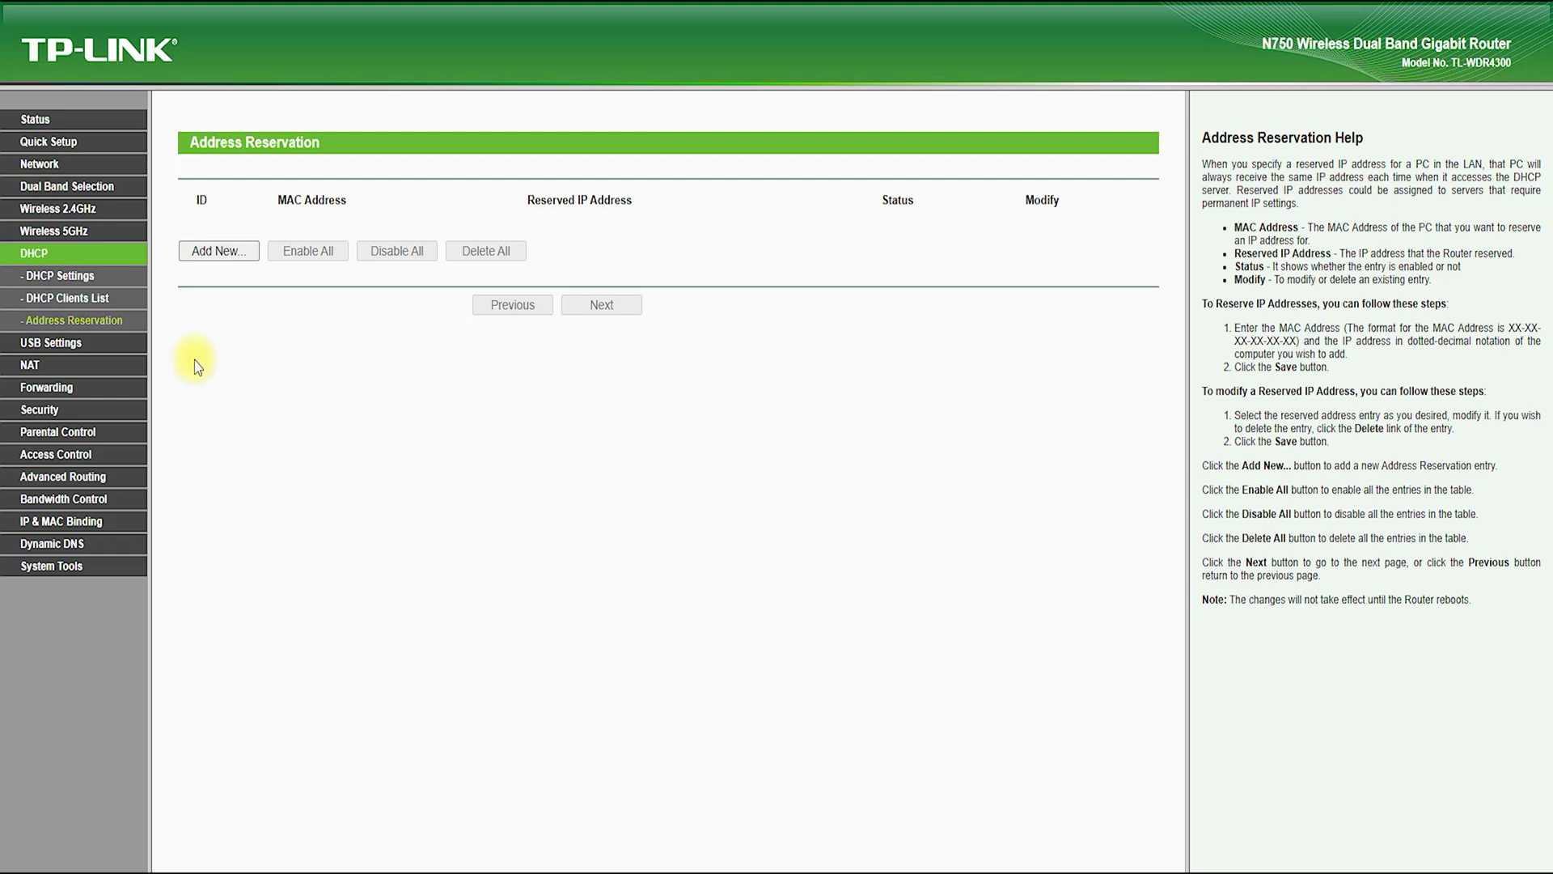
{"action": "left_click", "coordinate": [221, 254]}
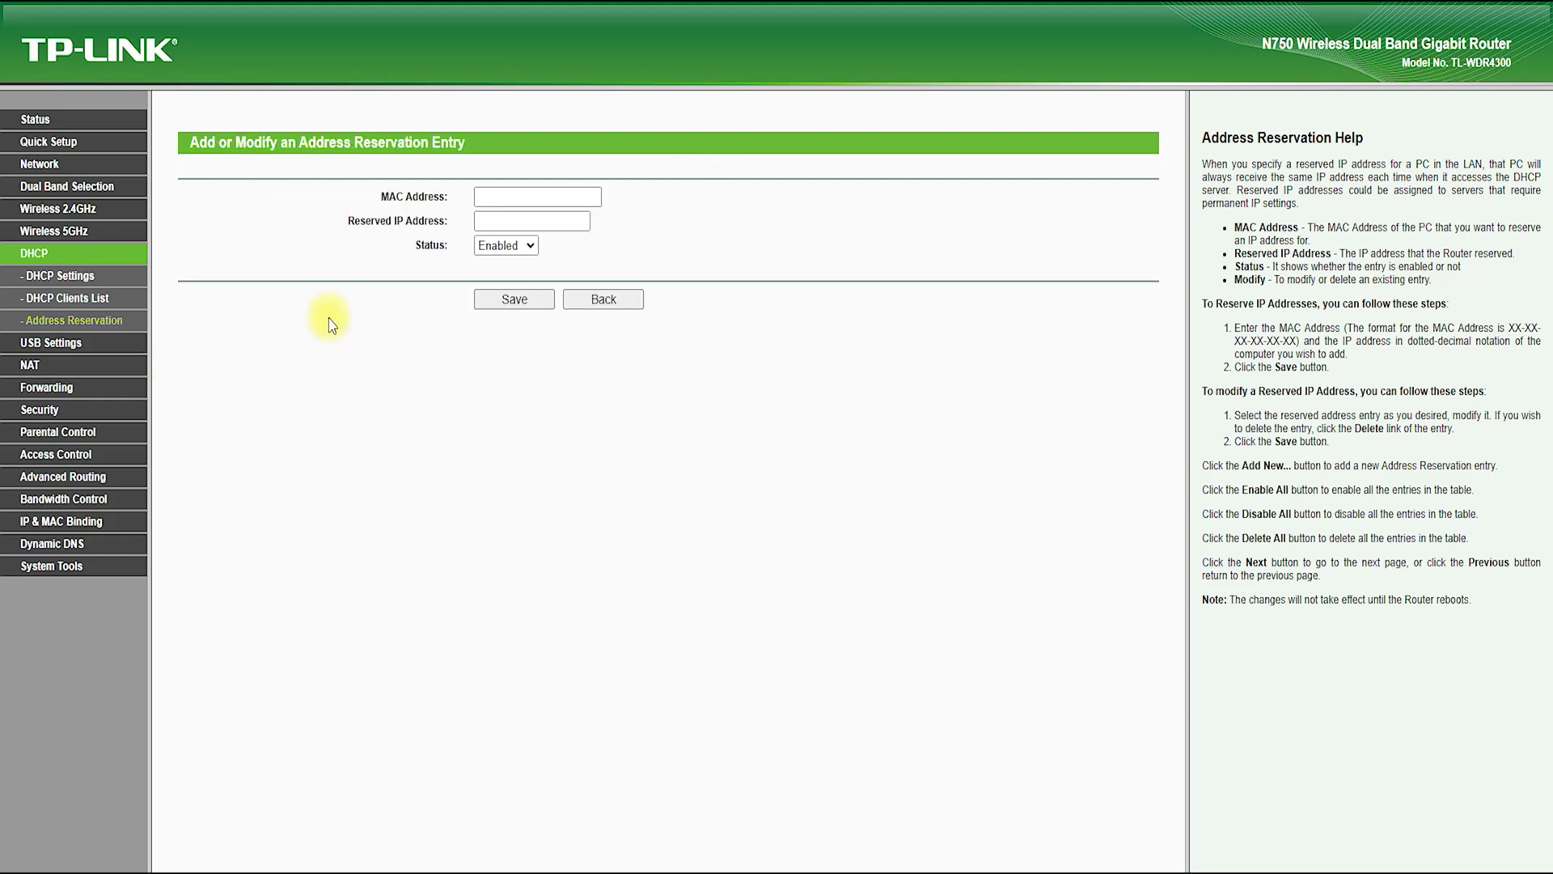
{"action": "left_click", "coordinate": [69, 345]}
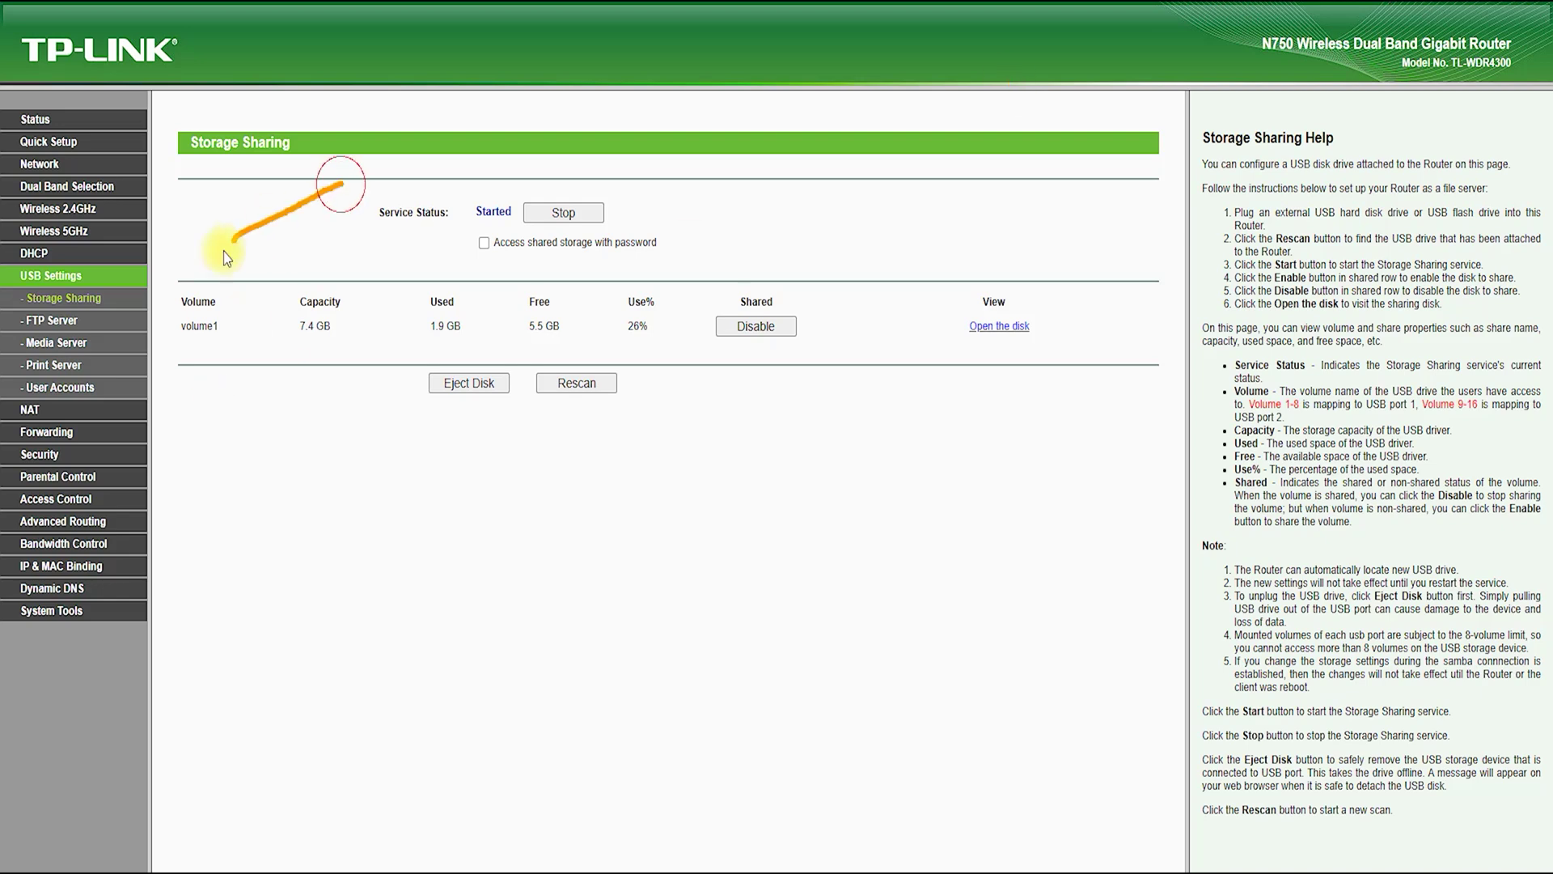
Tour FTP Server with a new shared folder, Media Server, Print Server and User Accounts, ending at NAT
{"action": "left_click_drag", "start_coordinate": [344, 184], "coordinate": [166, 276]}
{"action": "left_click_drag", "start_coordinate": [222, 192], "coordinate": [319, 327]}
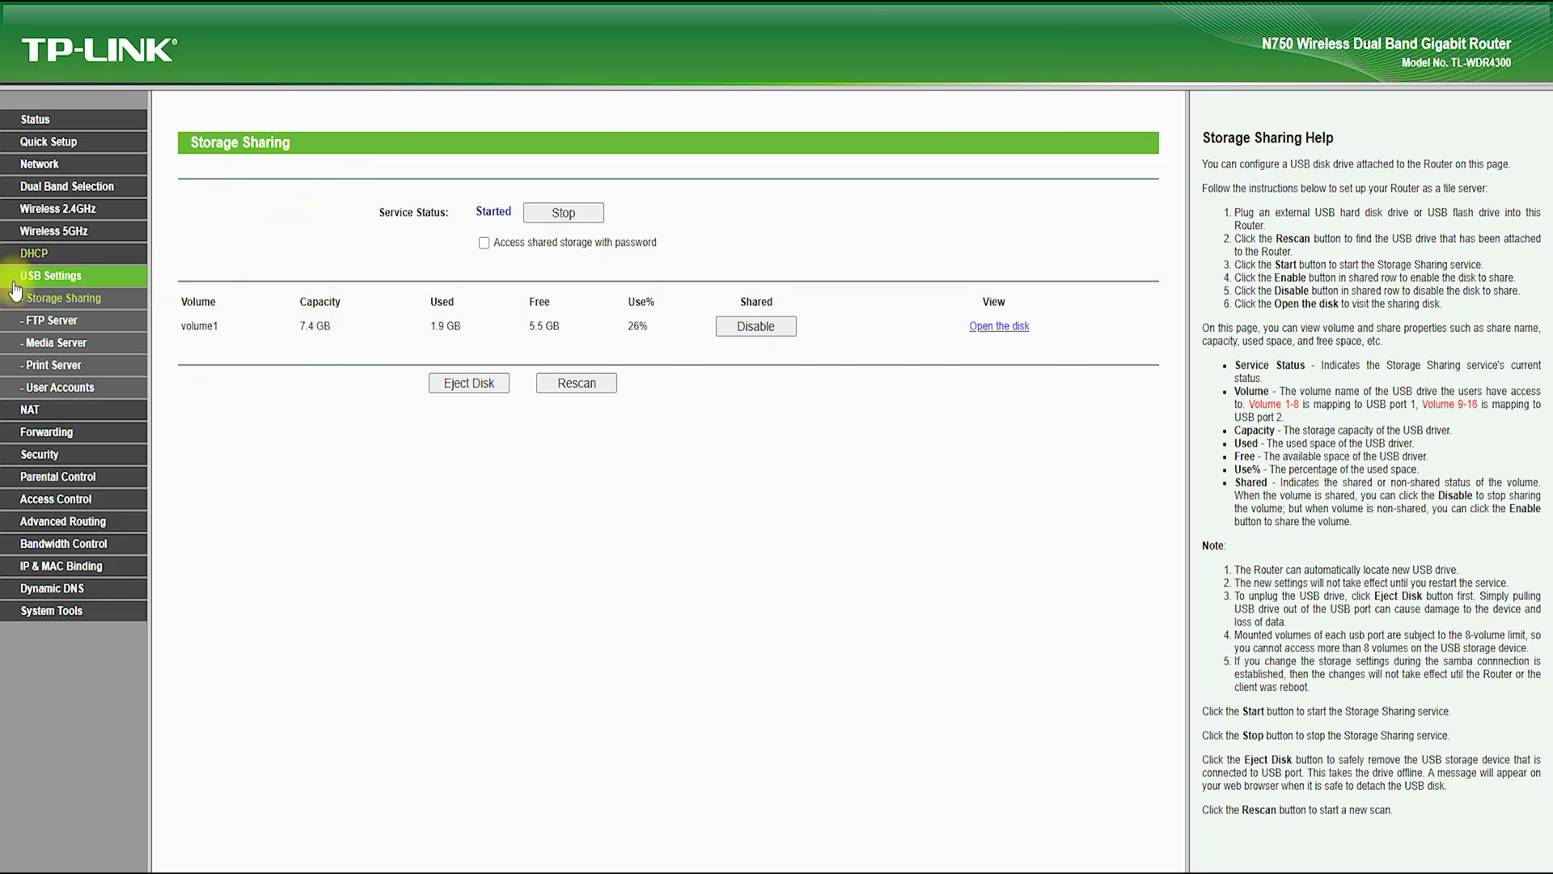
{"action": "left_click", "coordinate": [55, 323]}
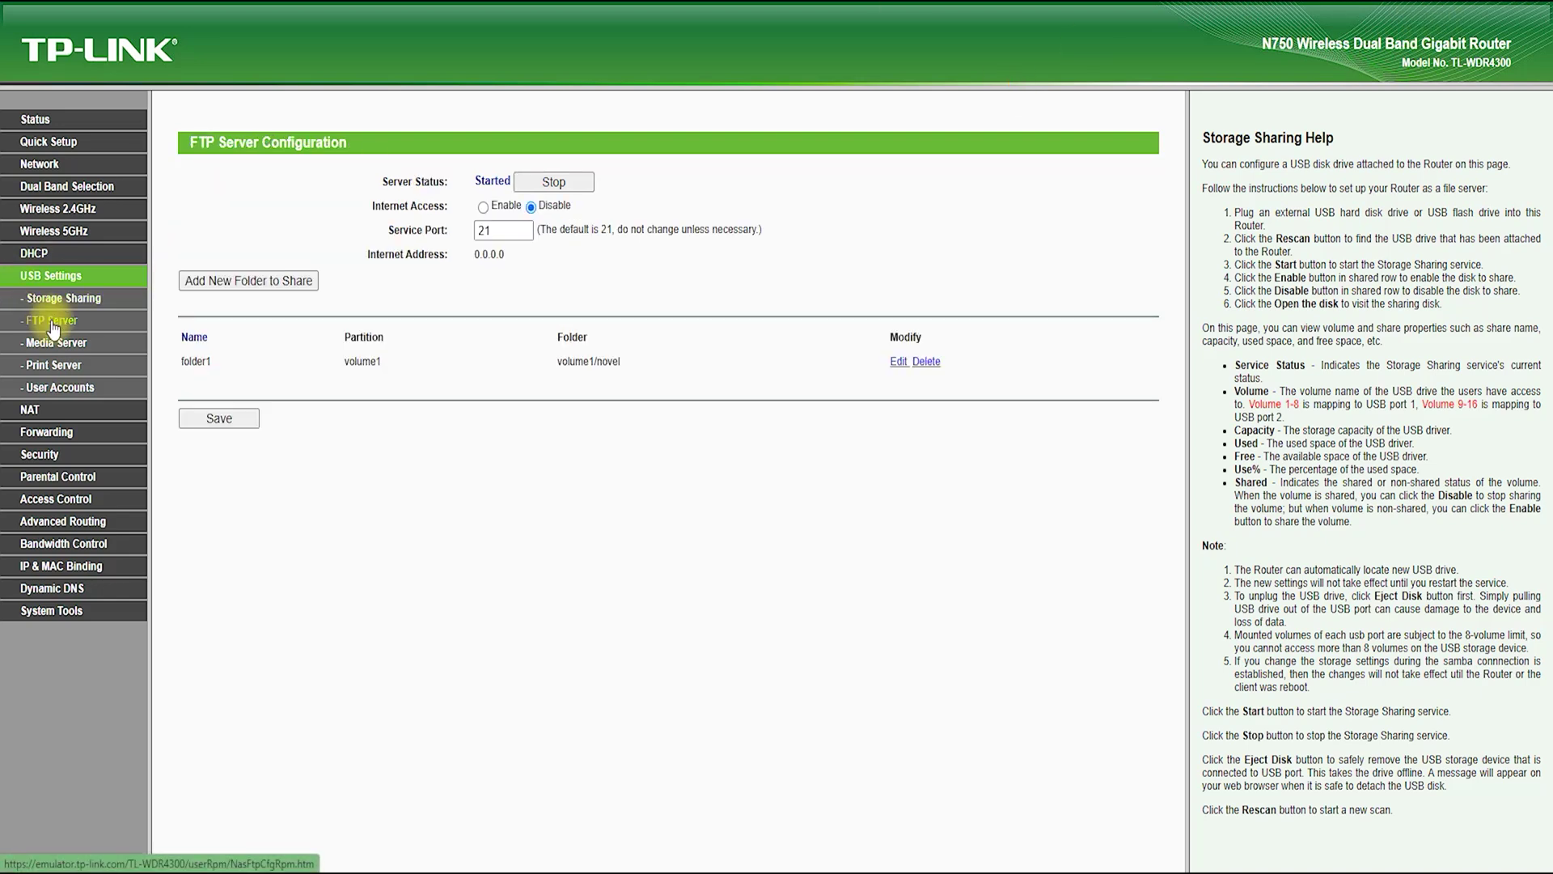
{"action": "left_click", "coordinate": [249, 281]}
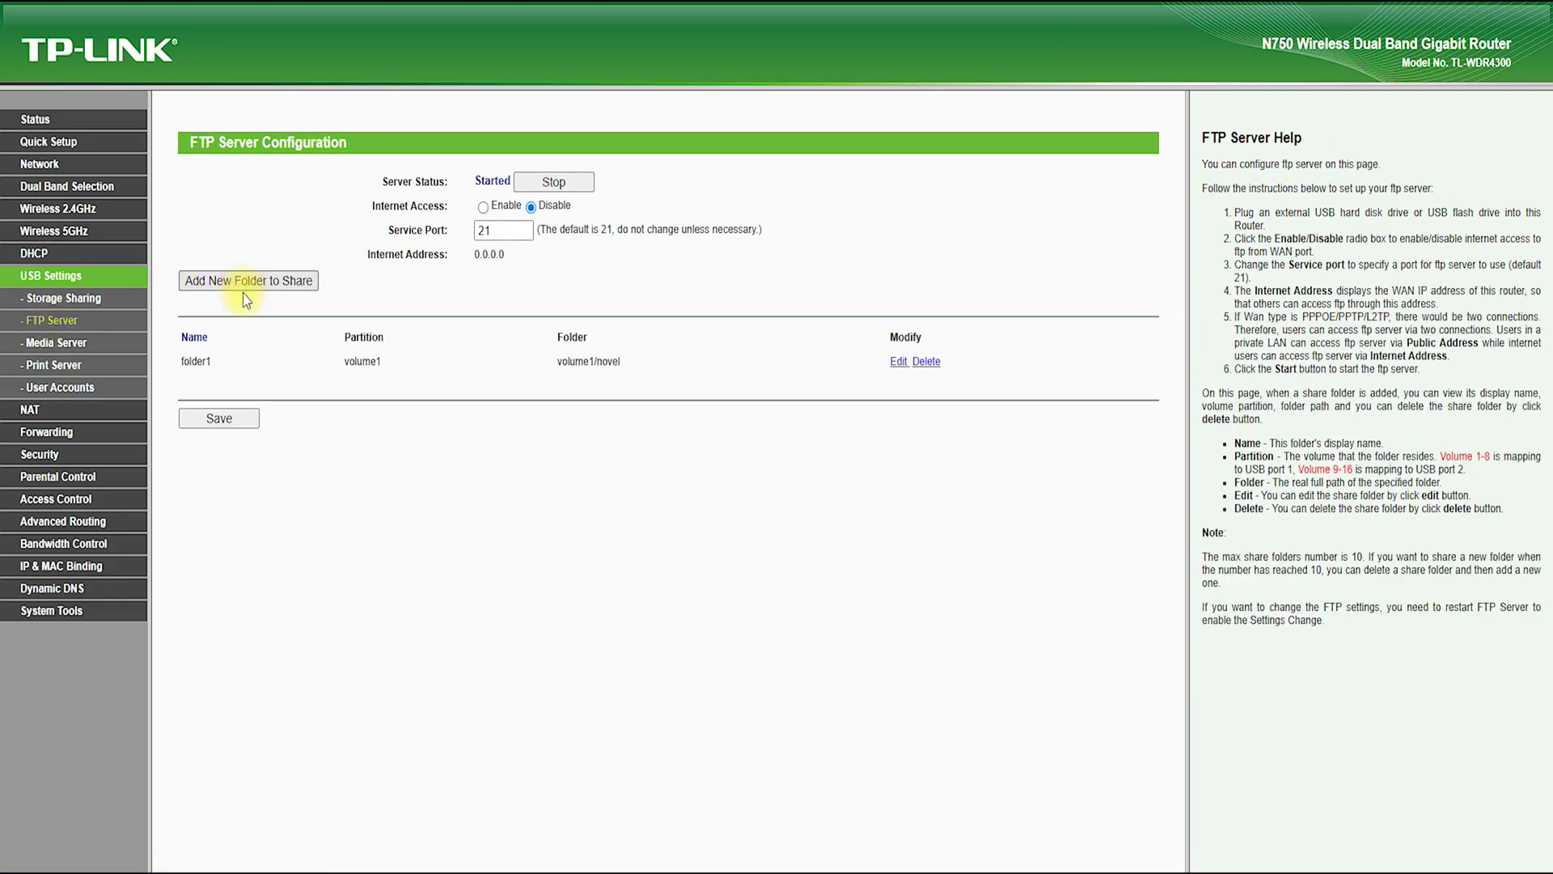
{"action": "left_click", "coordinate": [56, 346]}
{"action": "left_click", "coordinate": [54, 366]}
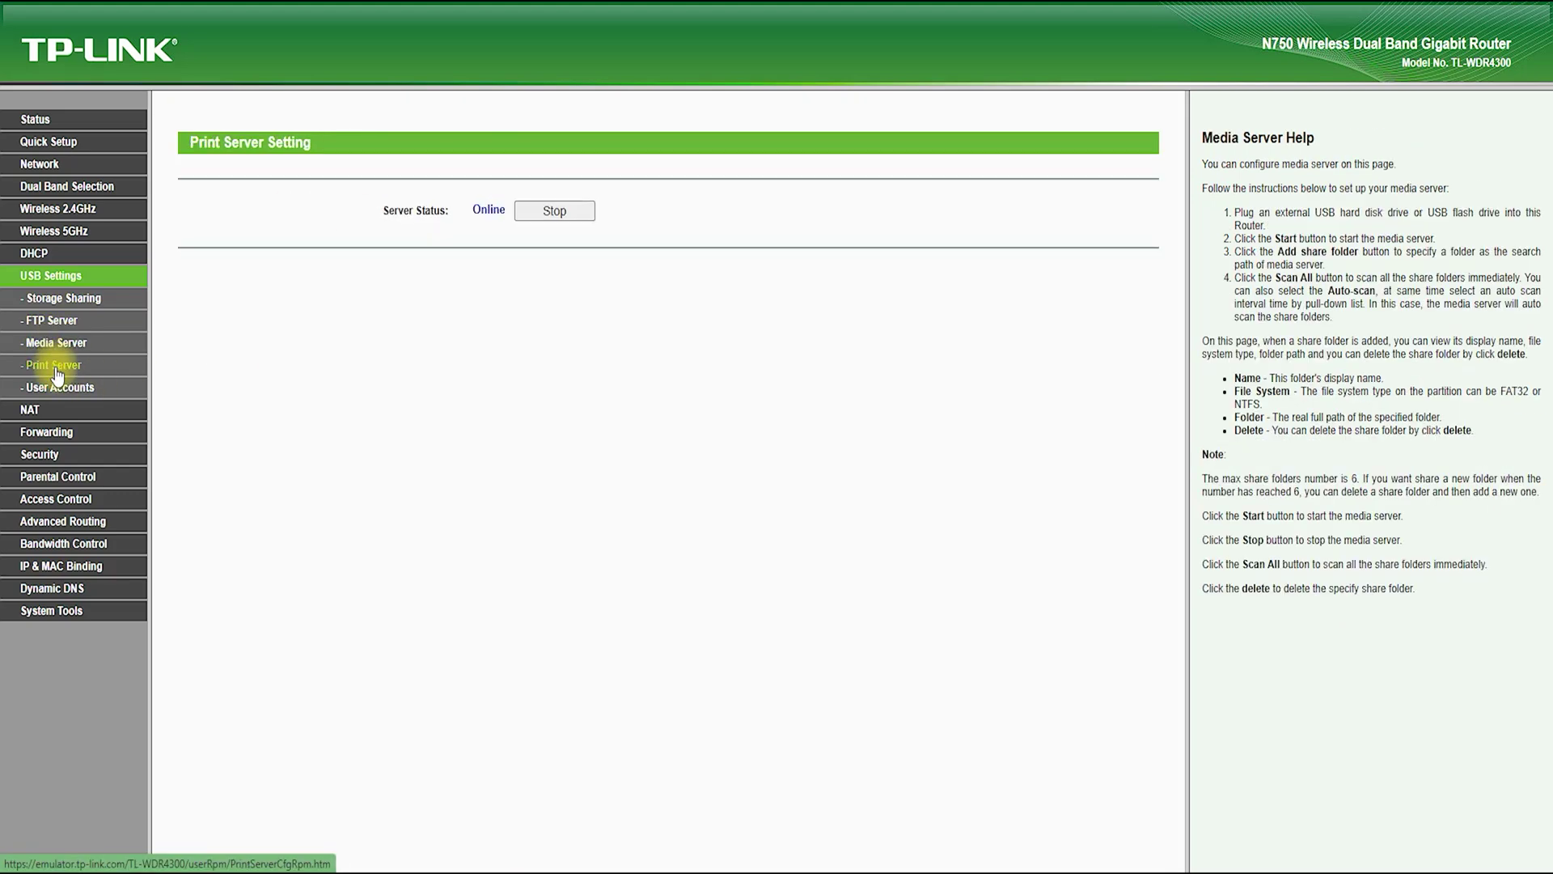
{"action": "left_click", "coordinate": [49, 389]}
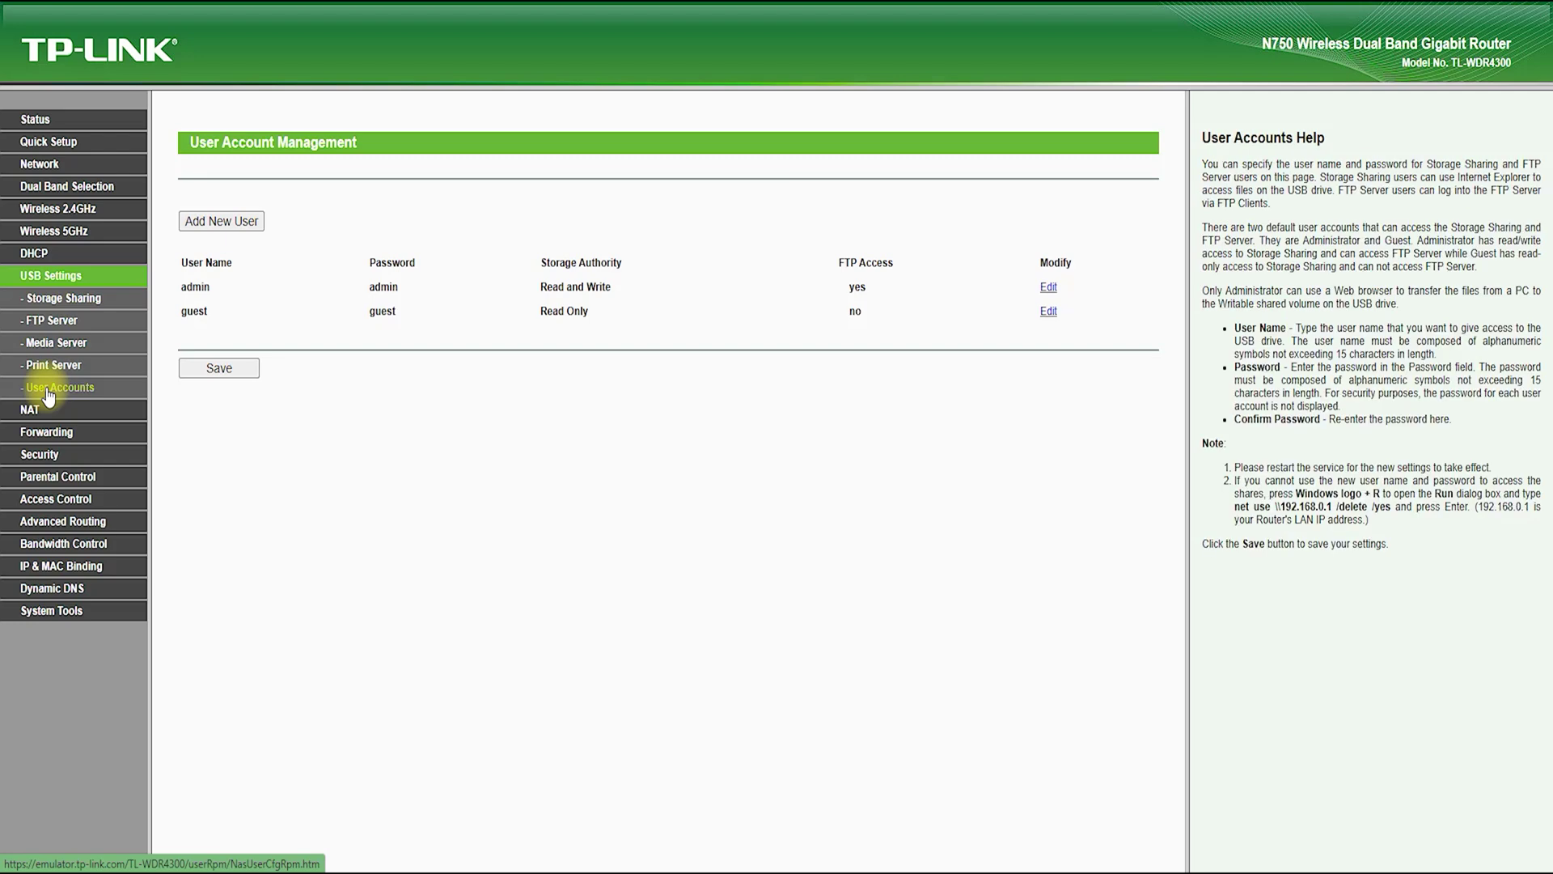
{"action": "left_click", "coordinate": [41, 406]}
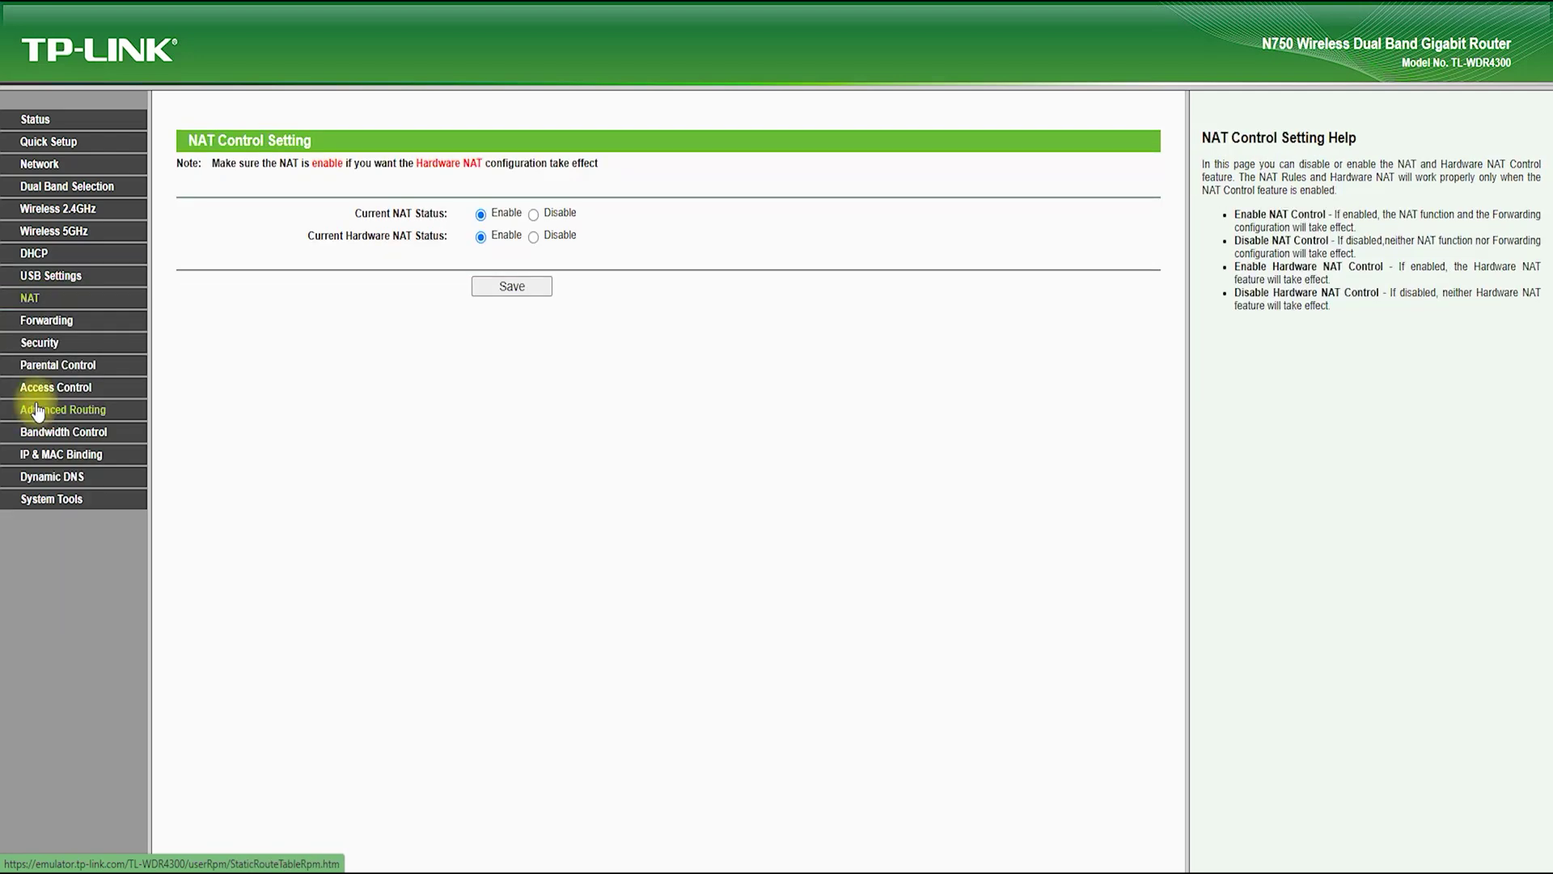
Visit the Virtual Servers, Port Triggering, DMZ and UPnP pages, then Basic Security
{"action": "left_click", "coordinate": [49, 320]}
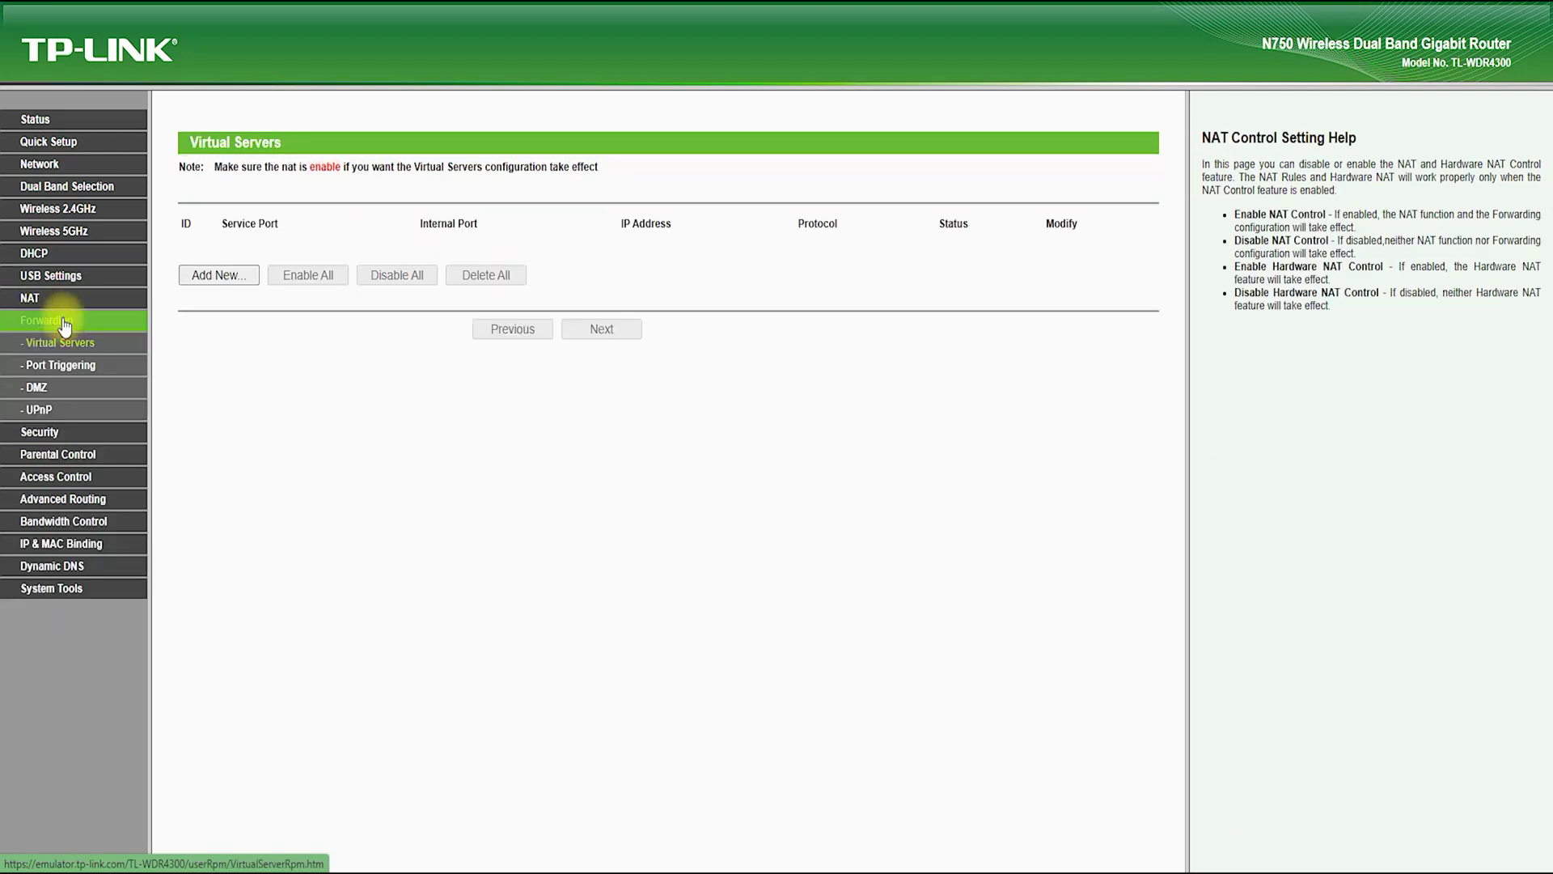
{"action": "left_click", "coordinate": [61, 370]}
{"action": "left_click", "coordinate": [33, 388]}
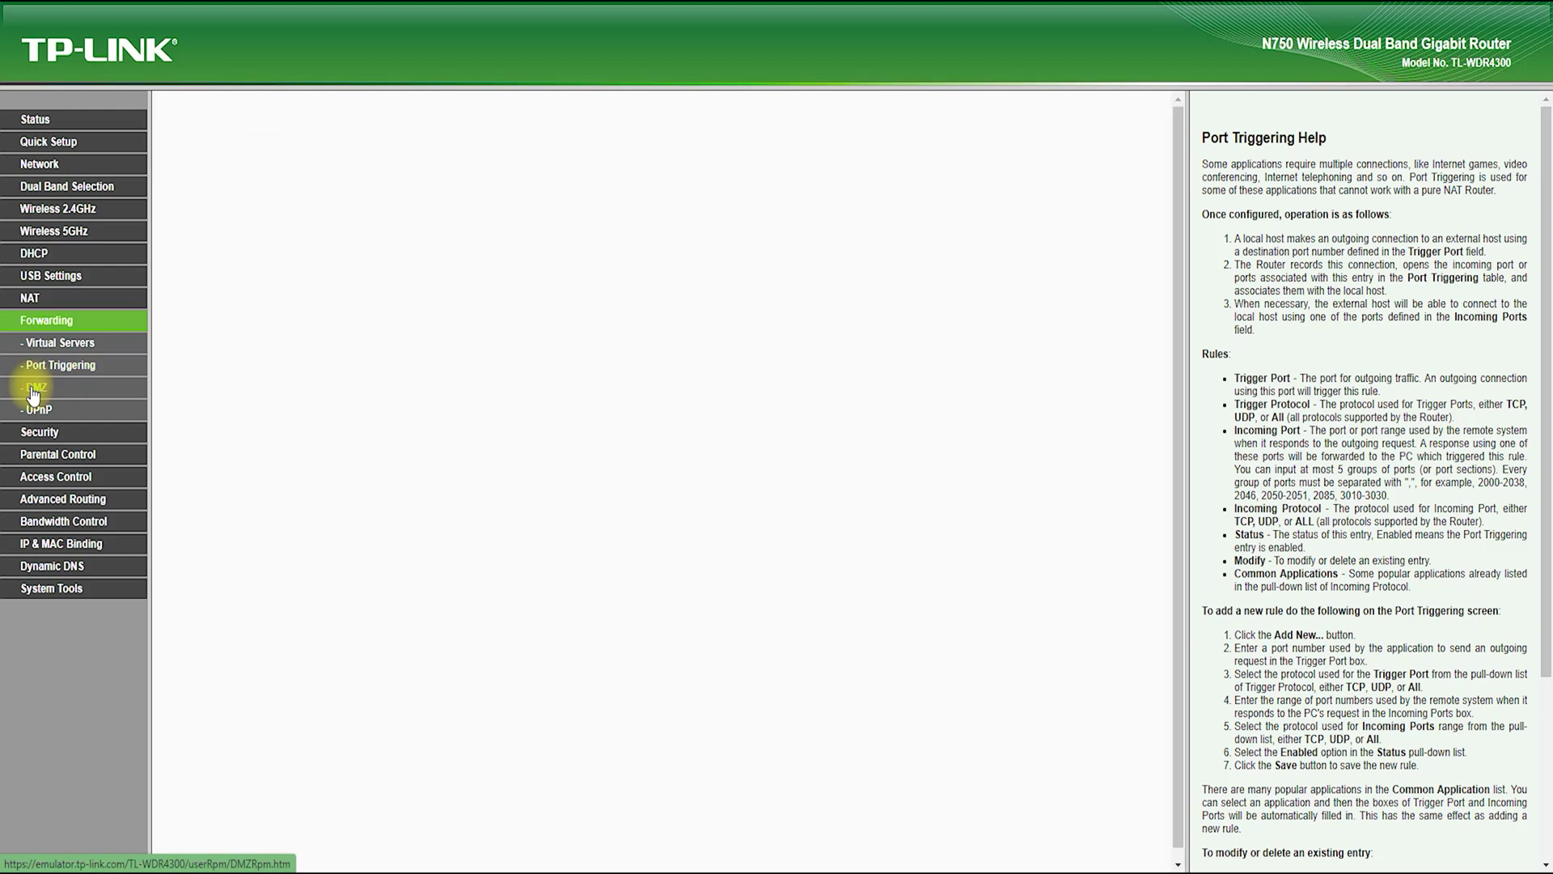
{"action": "left_click", "coordinate": [35, 409]}
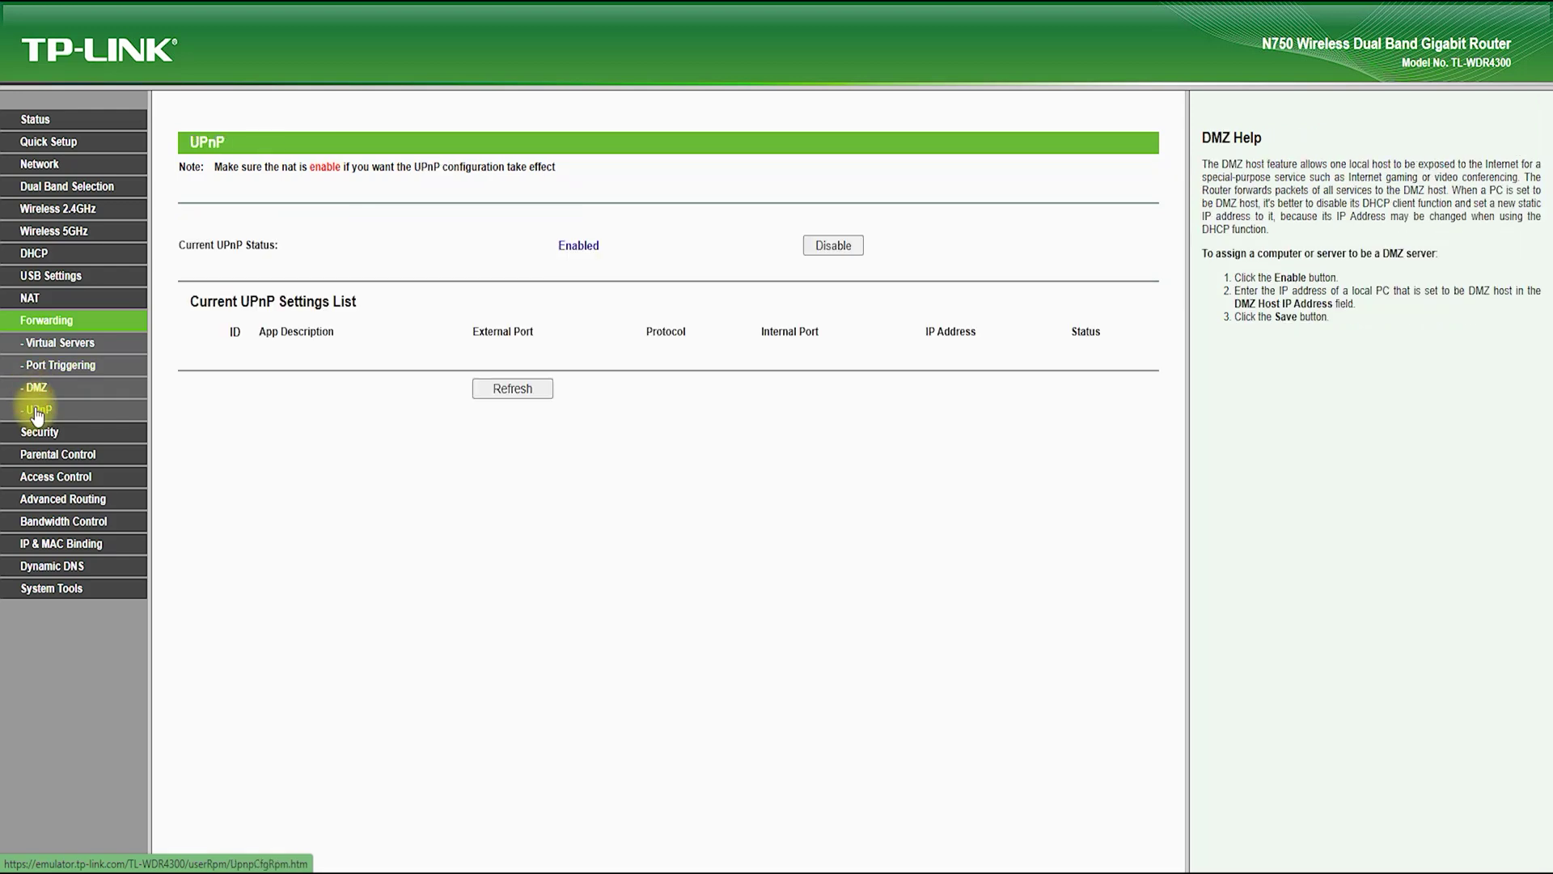
{"action": "left_click", "coordinate": [40, 432]}
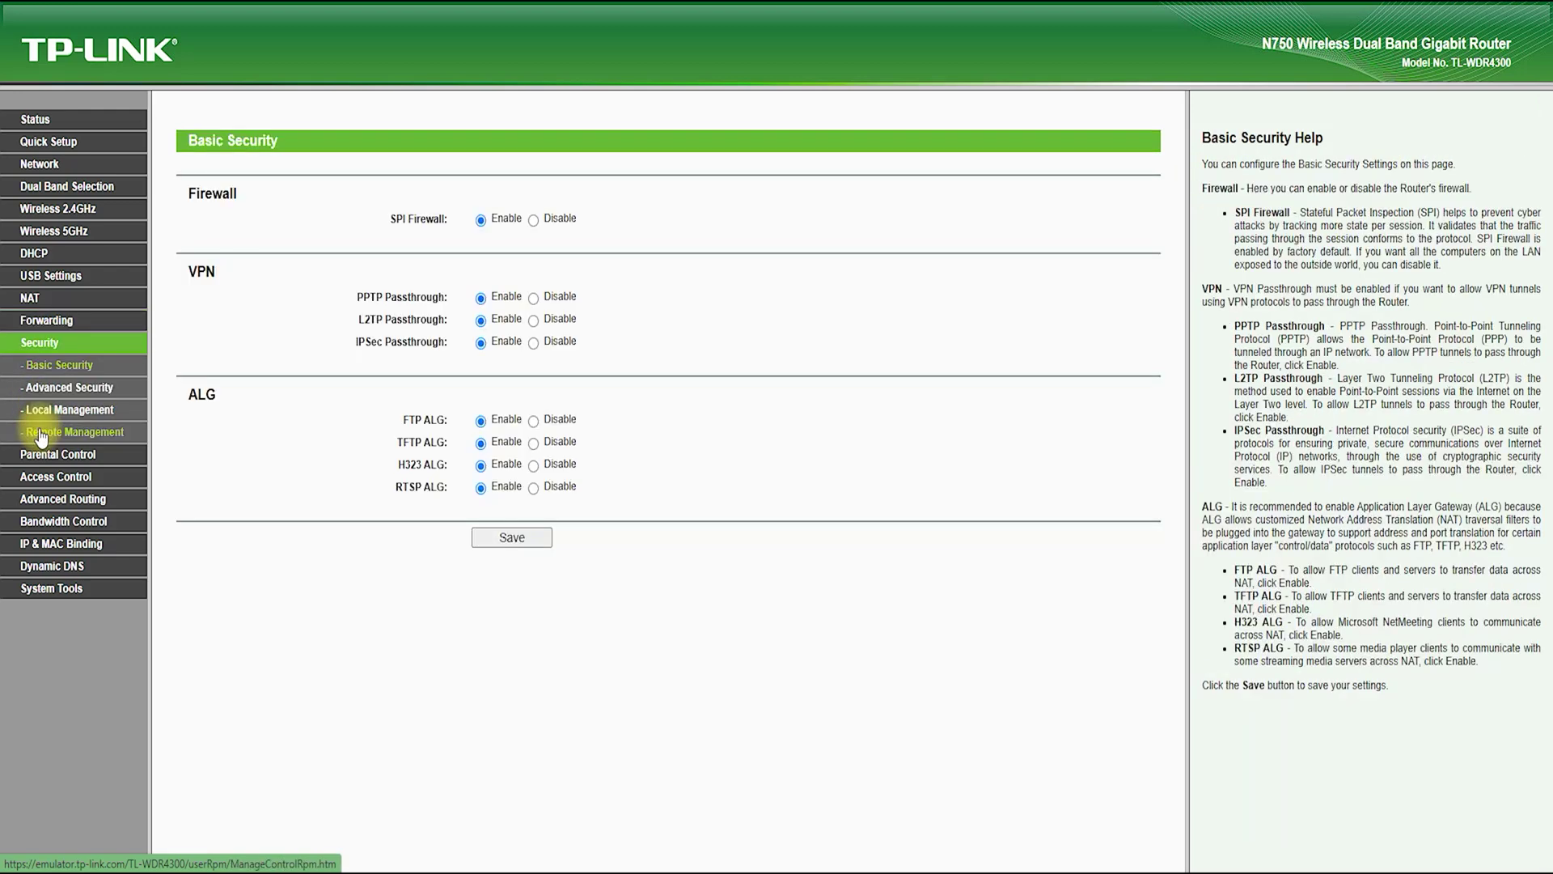
Visit Advanced Security, Local Management and Remote Management, annotating the 255.255.255.255 remote IP field
{"action": "left_click", "coordinate": [75, 391]}
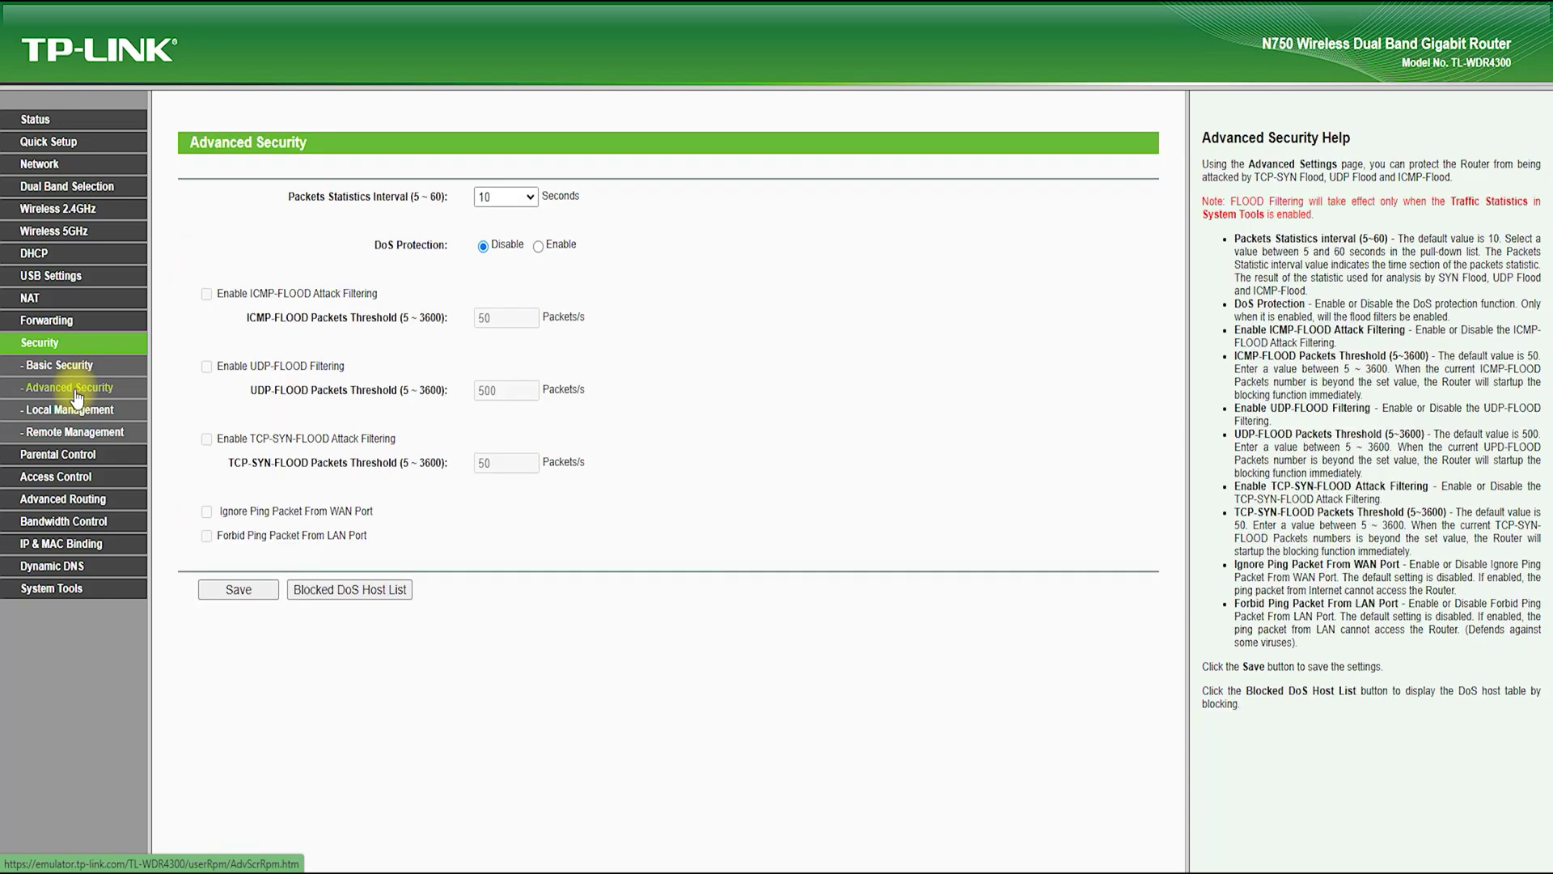
{"action": "left_click", "coordinate": [65, 411]}
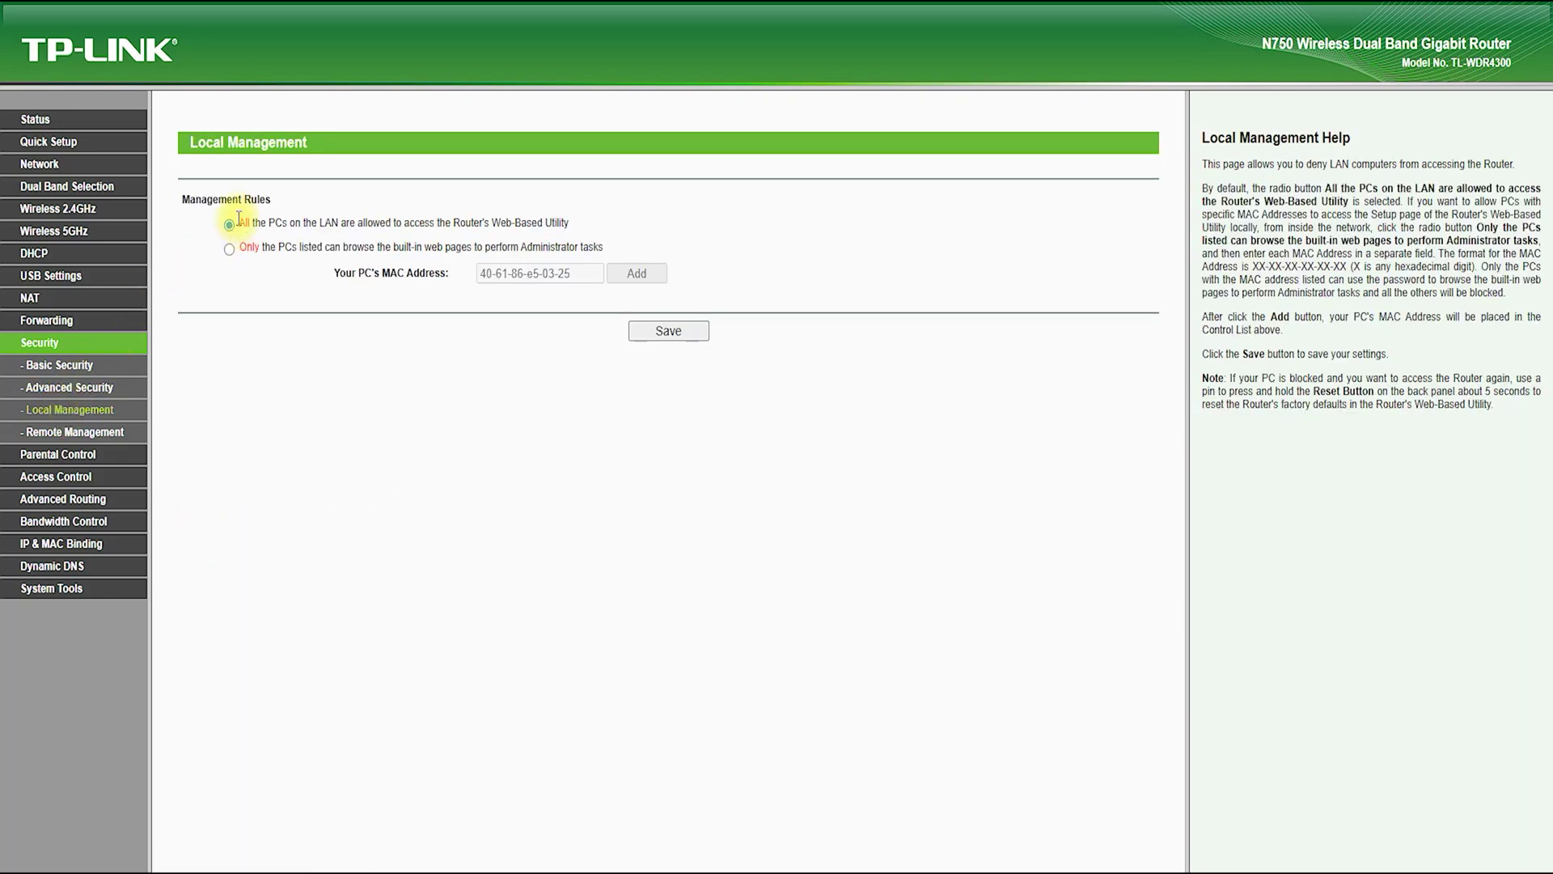
{"action": "left_click", "coordinate": [121, 432]}
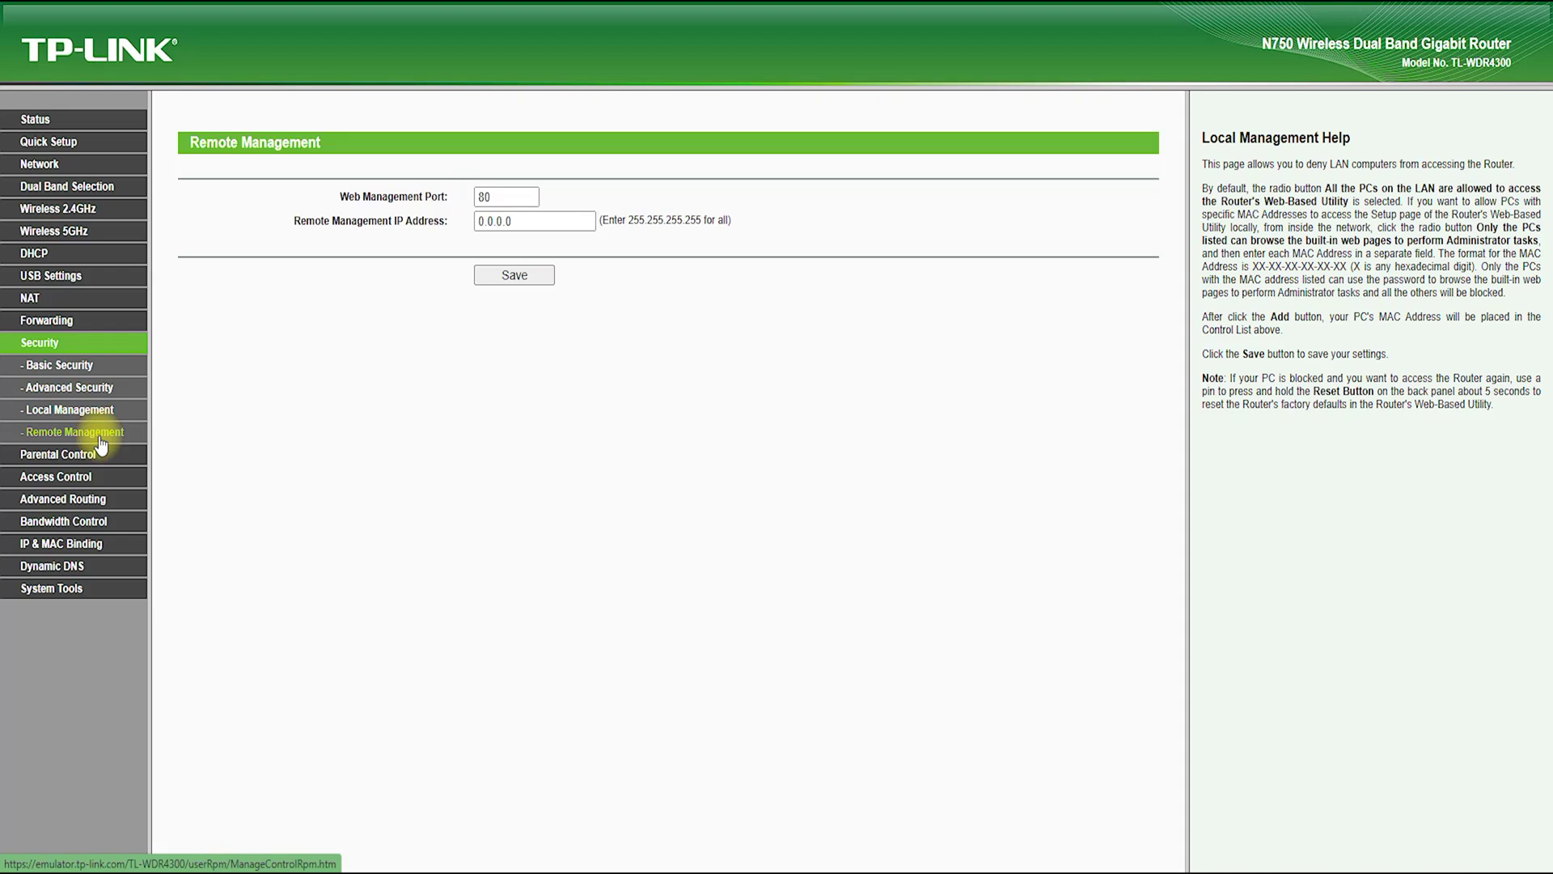
{"action": "left_click_drag", "start_coordinate": [702, 218], "coordinate": [633, 219]}
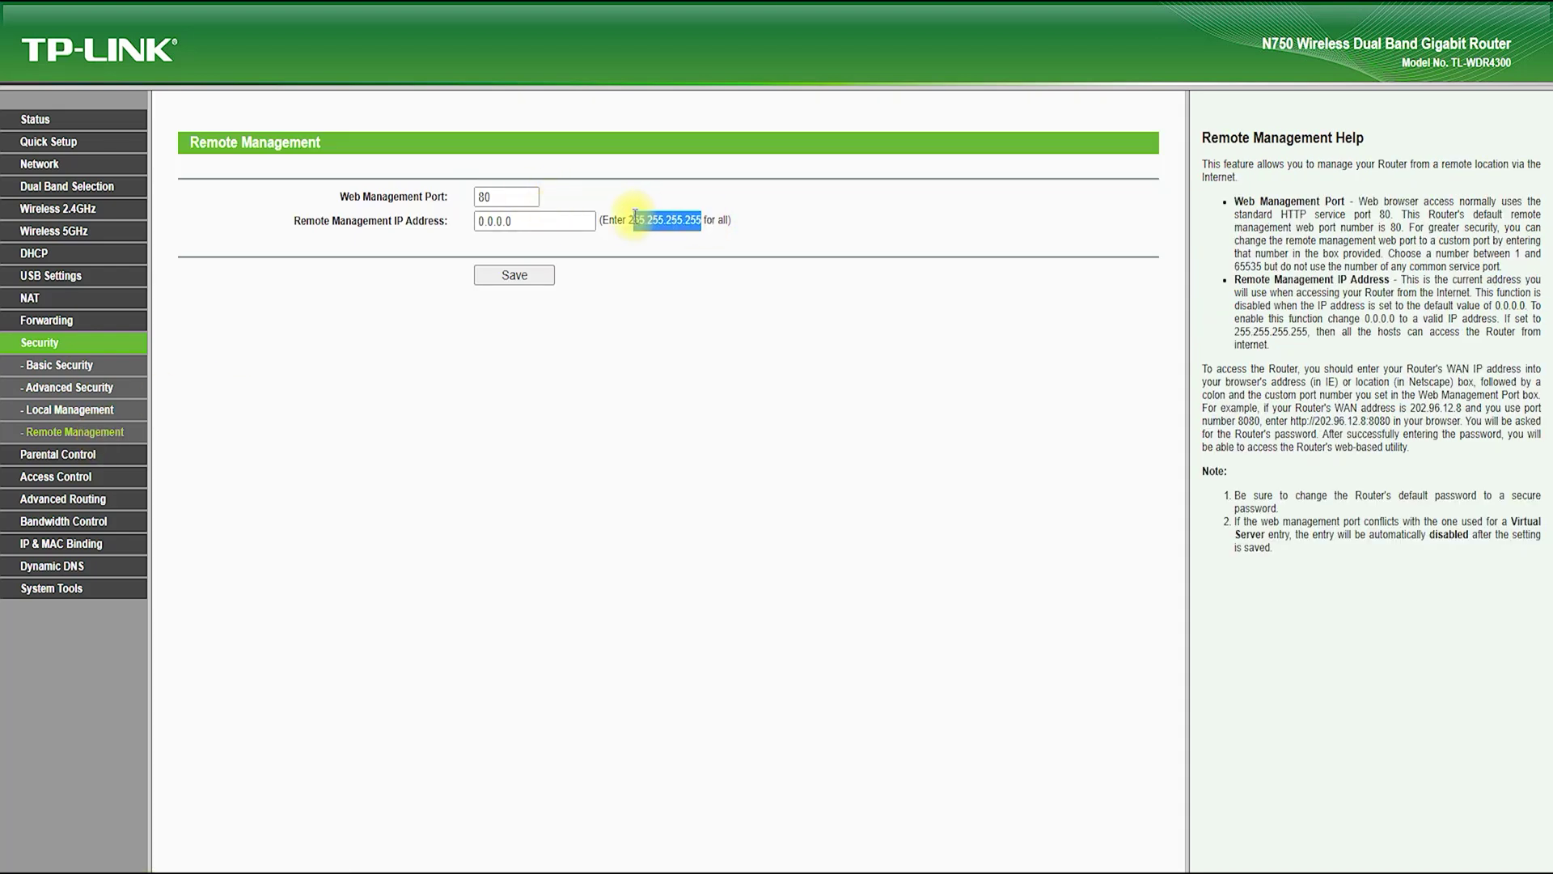
{"action": "left_click_drag", "start_coordinate": [540, 221], "coordinate": [427, 223]}
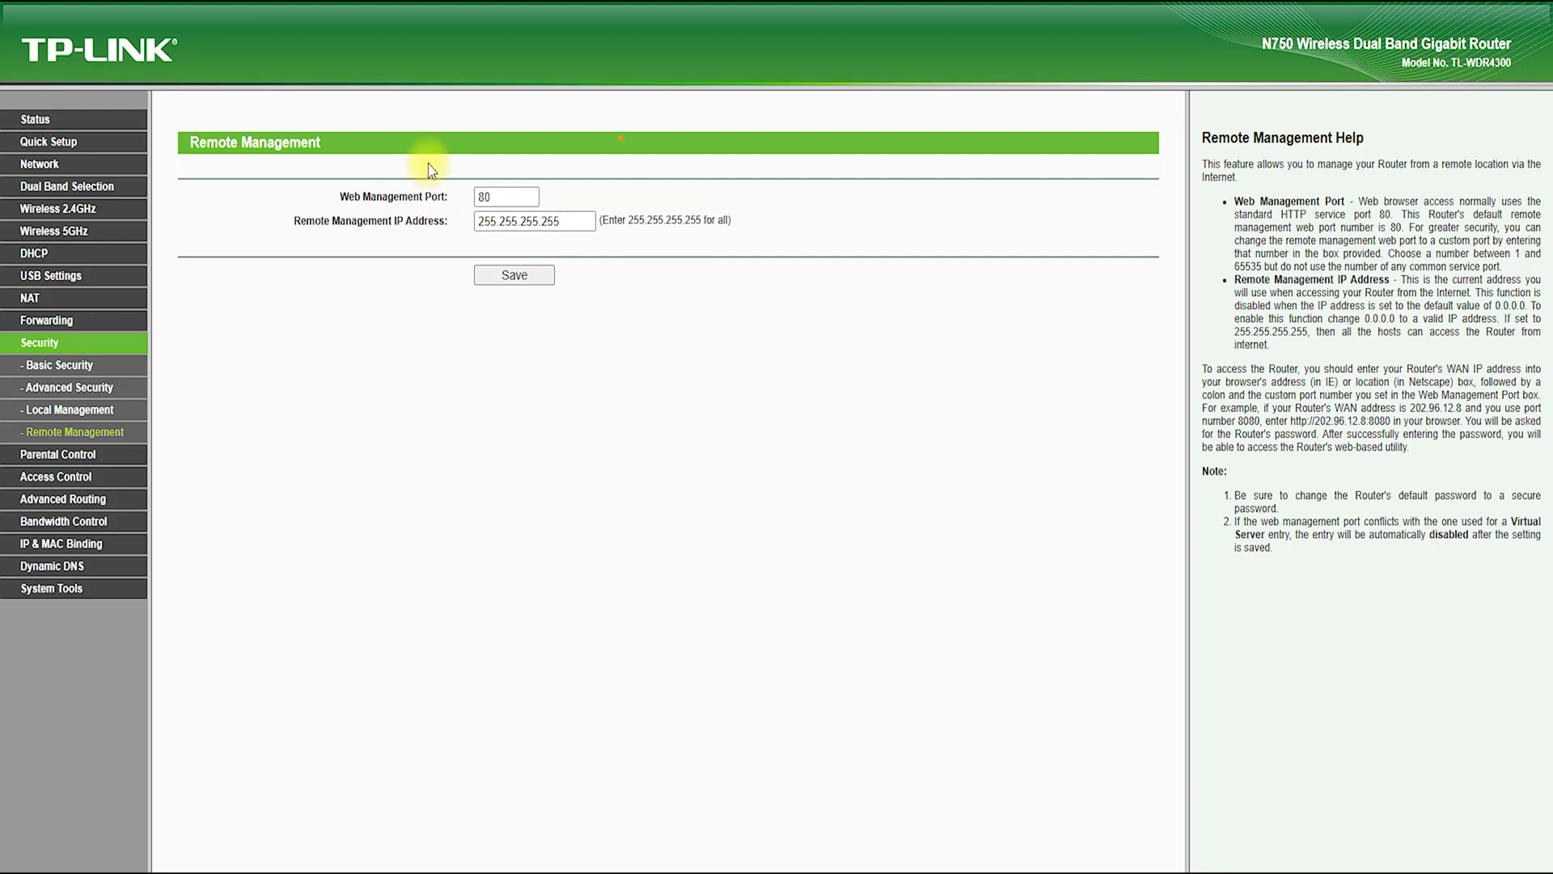
{"action": "left_click_drag", "start_coordinate": [285, 209], "coordinate": [269, 221]}
Visit Parental Control and the Access Control Rule, Host, Target and Schedule pages
{"action": "left_click", "coordinate": [69, 454]}
{"action": "left_click", "coordinate": [73, 388]}
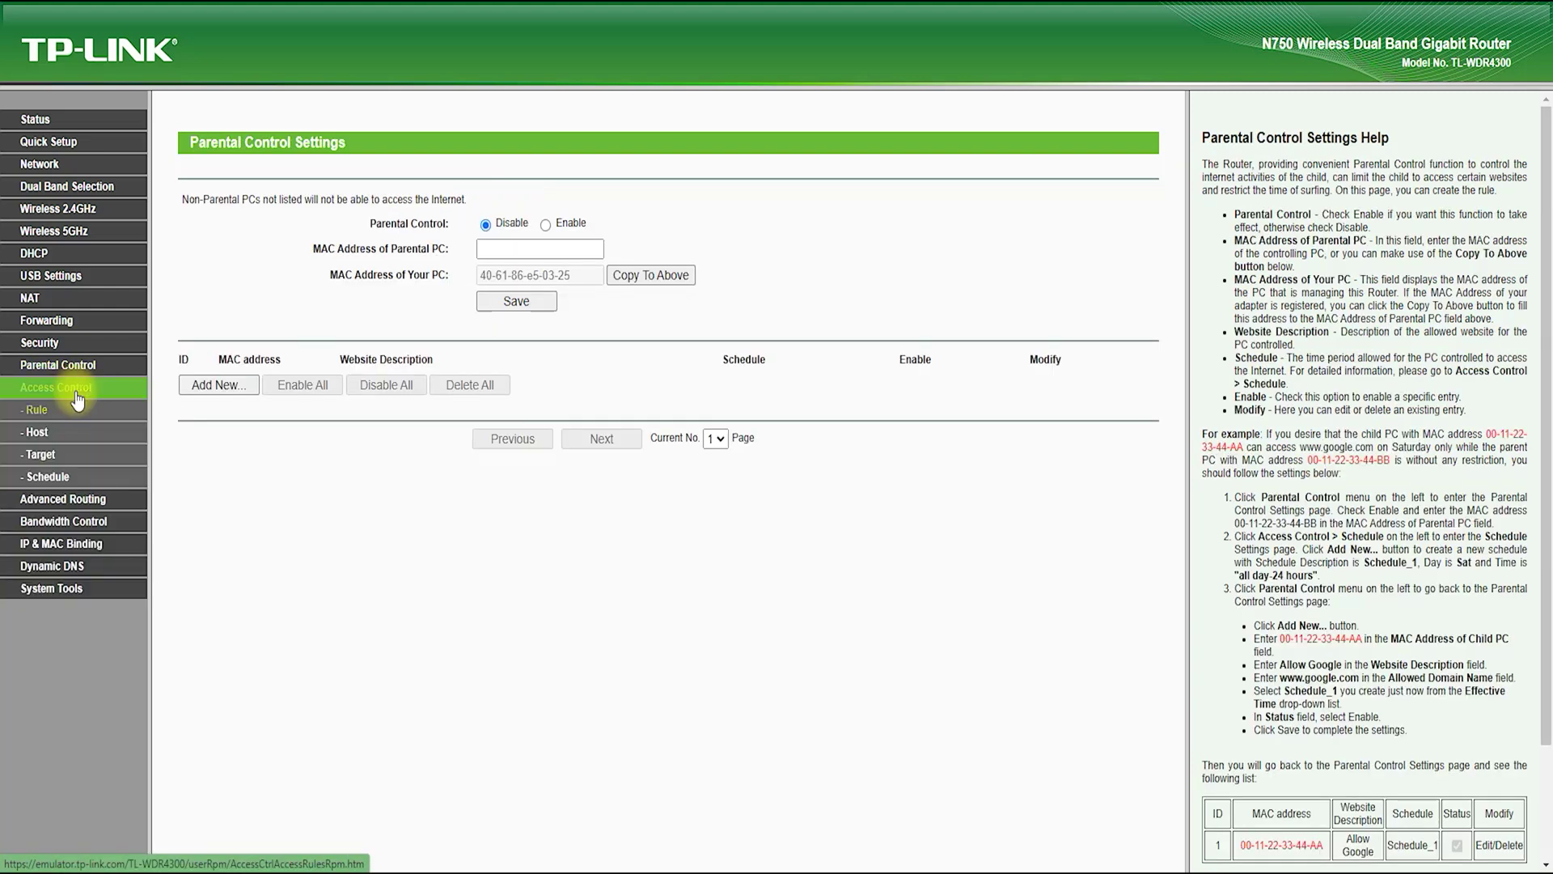
{"action": "left_click", "coordinate": [36, 432]}
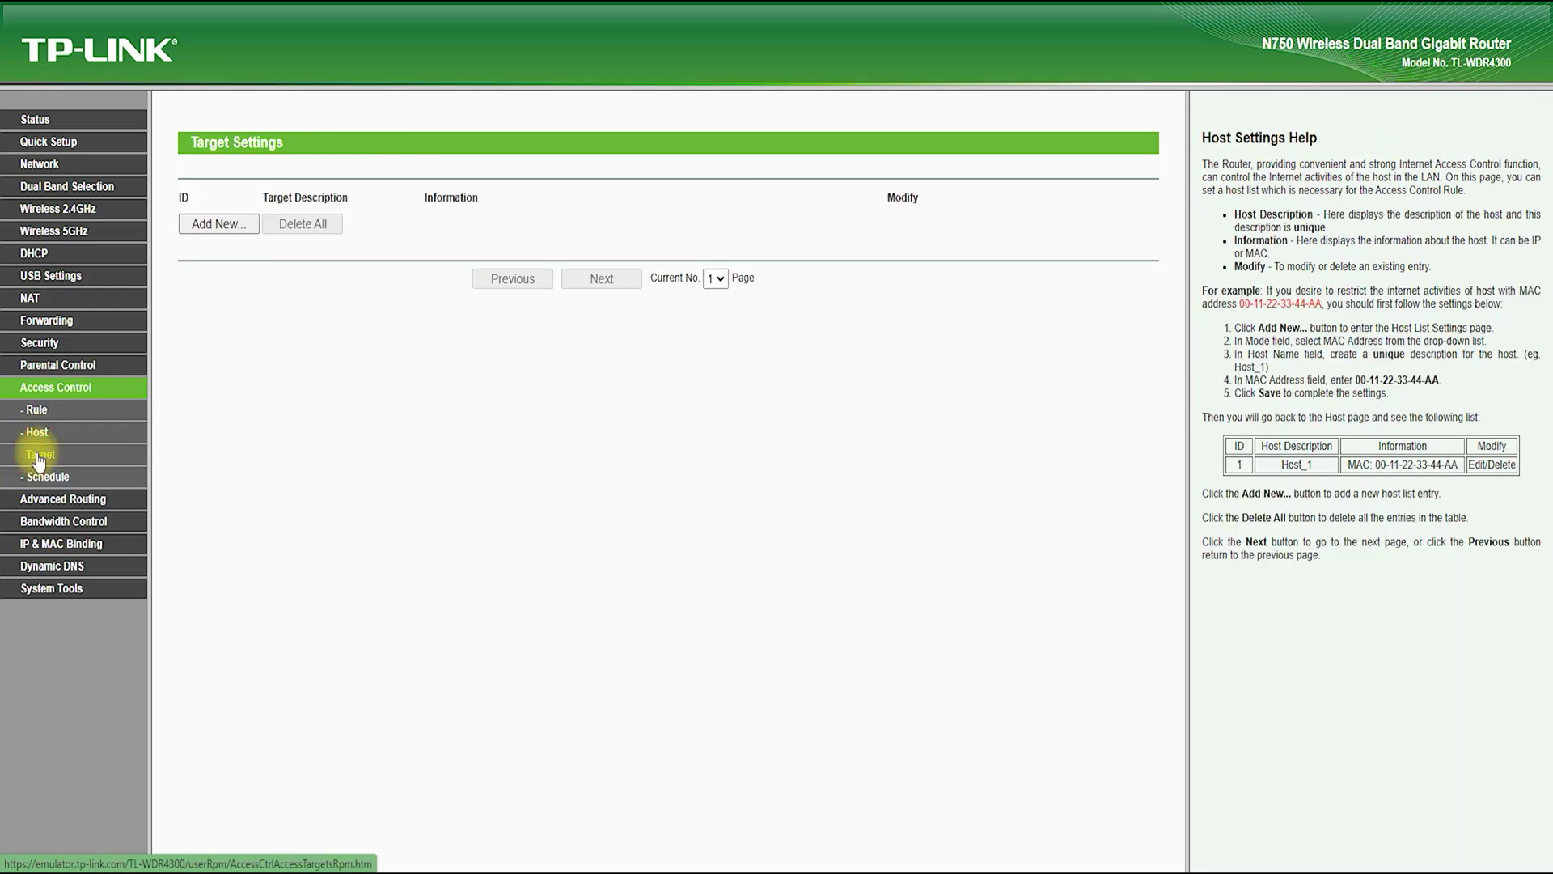
{"action": "left_click", "coordinate": [44, 477]}
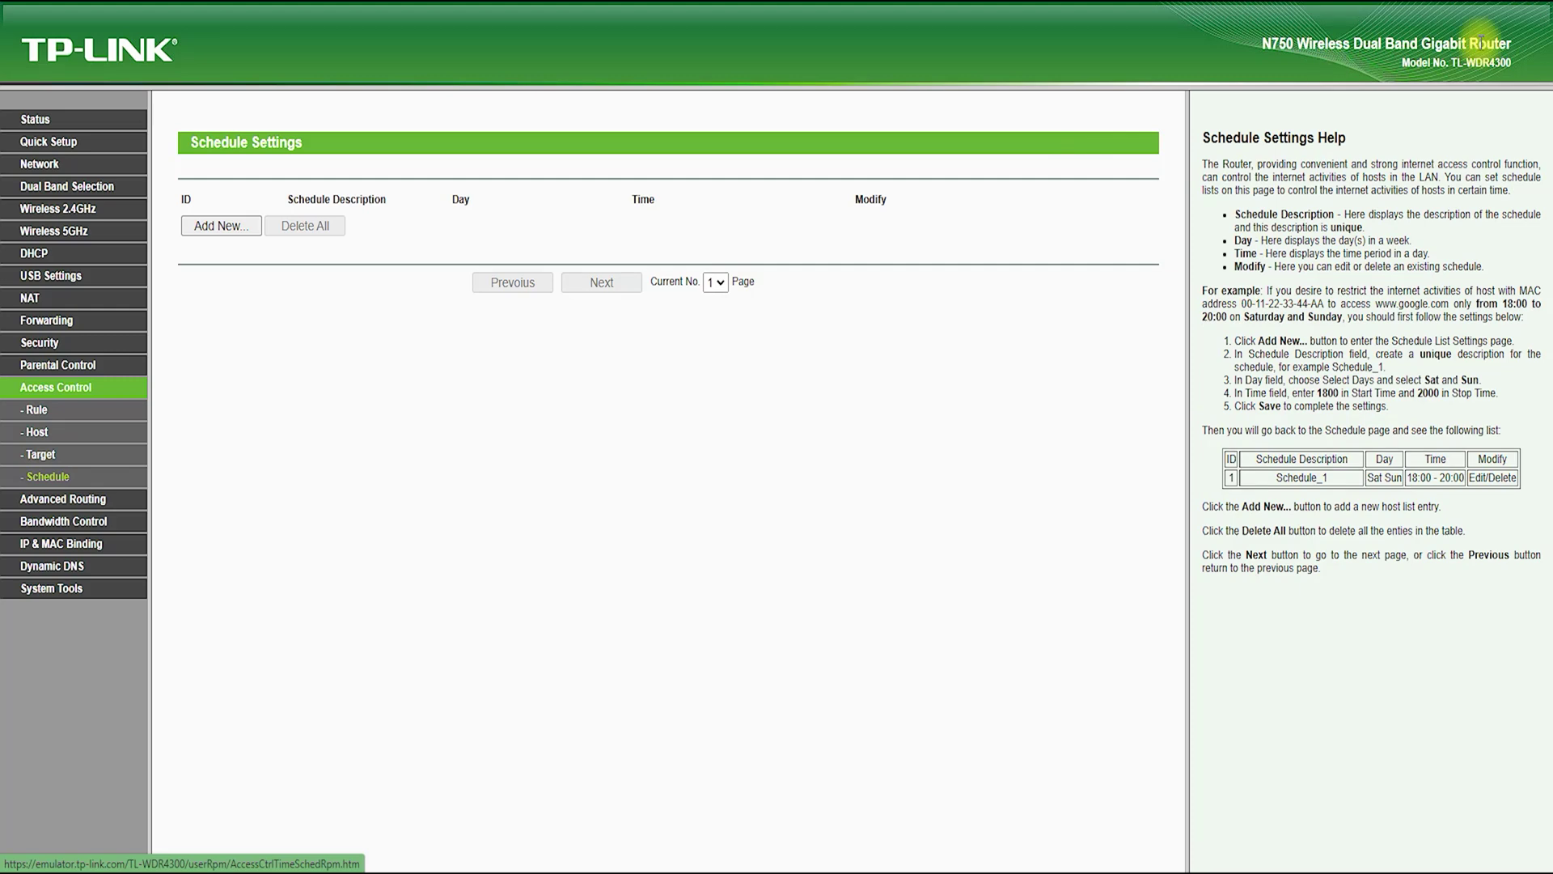
Visit the Static Routing list, the annotated Add New form, and the System Routing Table
{"action": "left_click", "coordinate": [49, 499]}
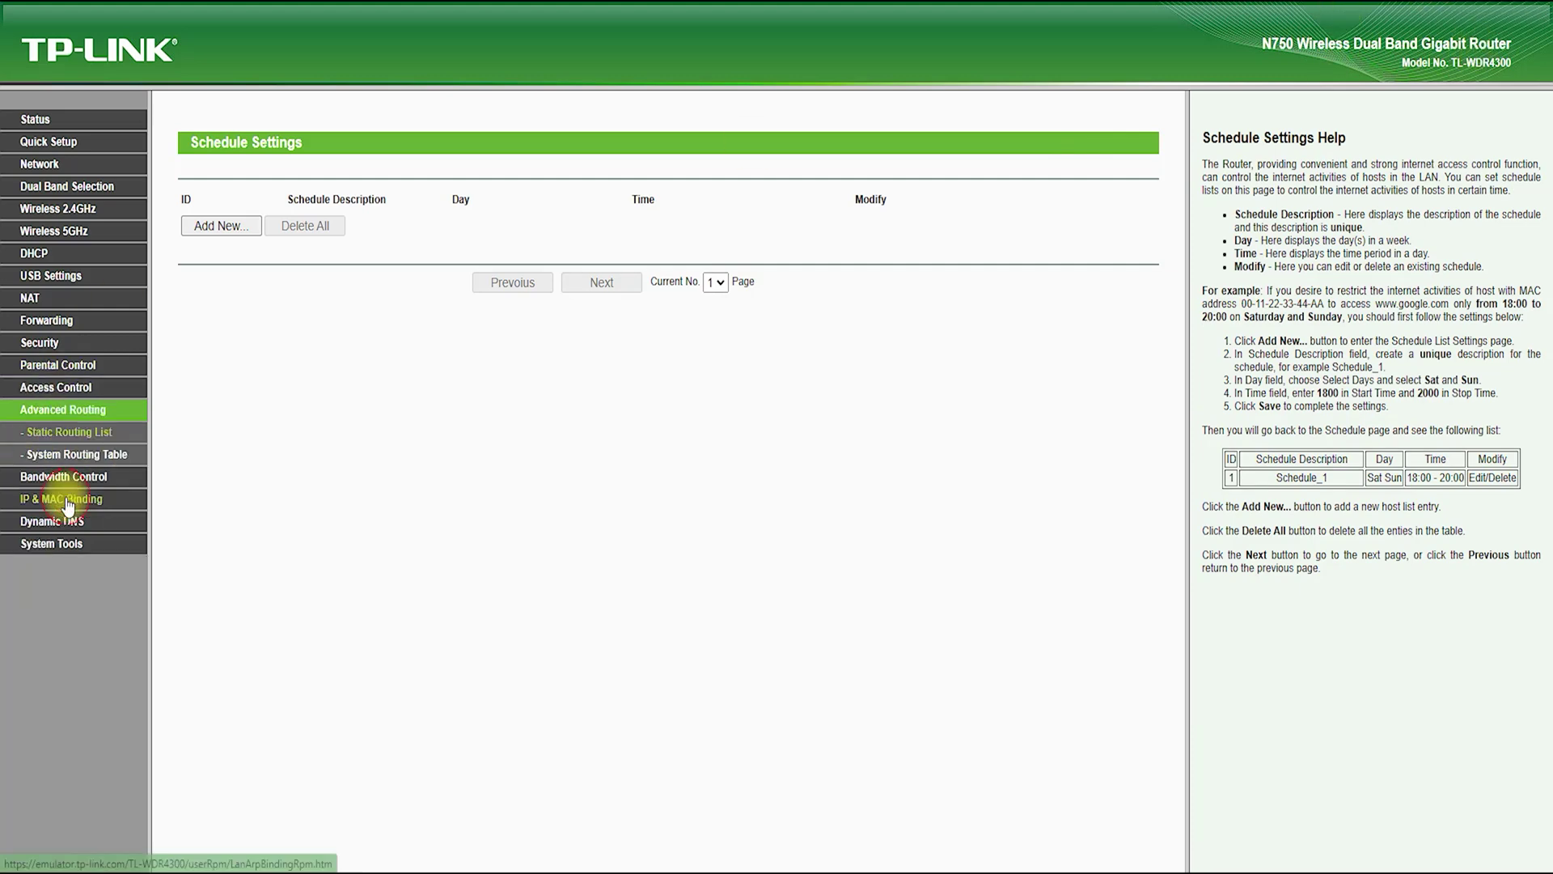
{"action": "left_click", "coordinate": [220, 250]}
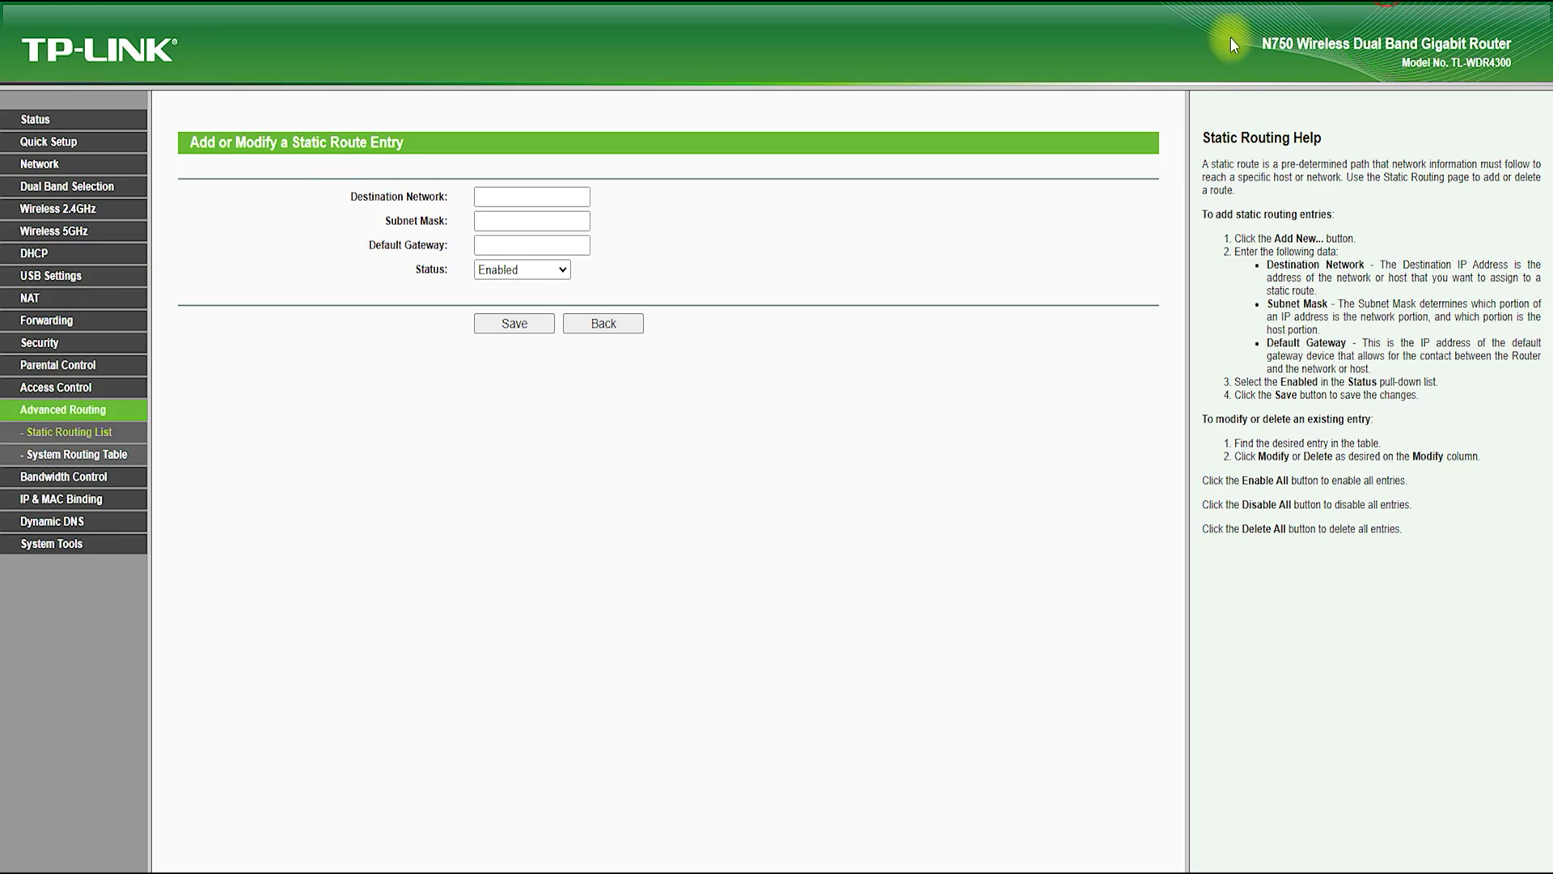
{"action": "left_click_drag", "start_coordinate": [364, 185], "coordinate": [395, 184]}
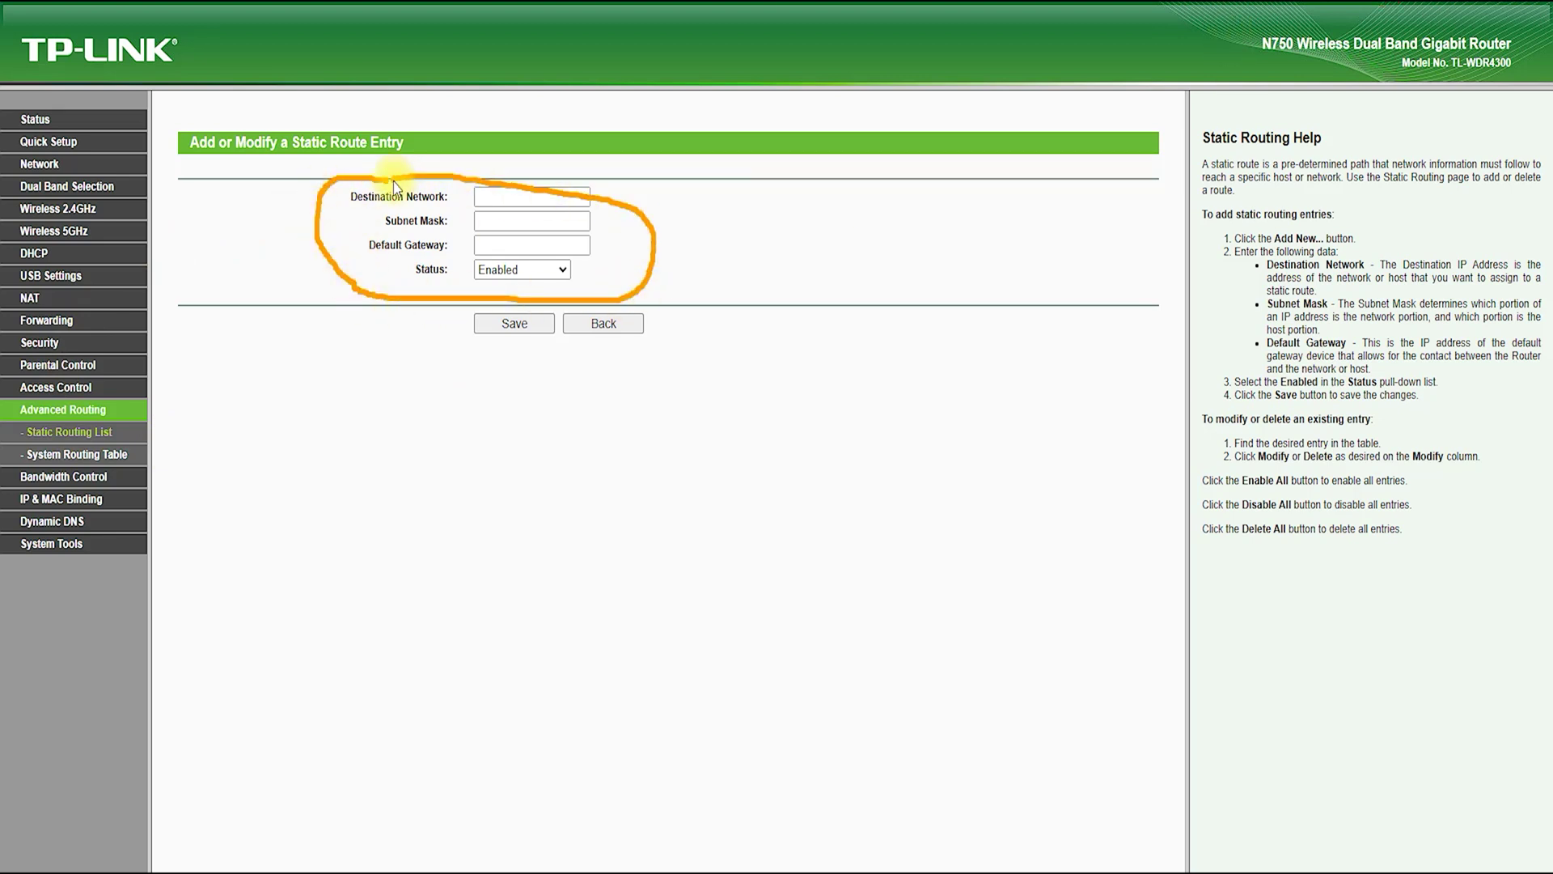
{"action": "key", "text": "Escape"}
{"action": "left_click", "coordinate": [112, 455]}
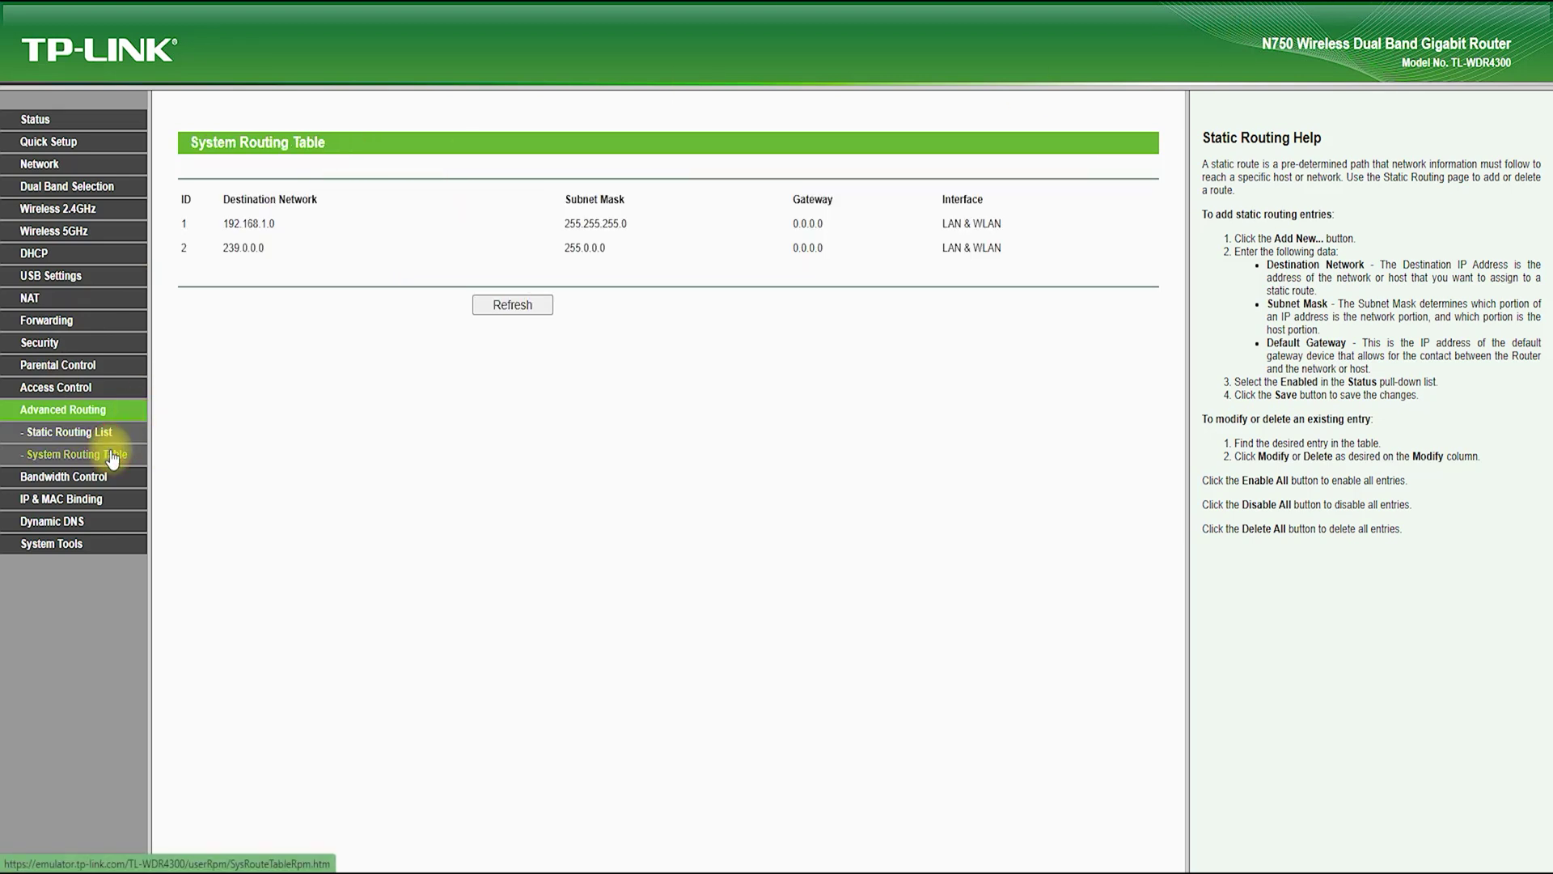
Visit Bandwidth Control settings and rules, IP & MAC Binding, the ARP list, then Dynamic DNS
{"action": "left_click", "coordinate": [100, 477]}
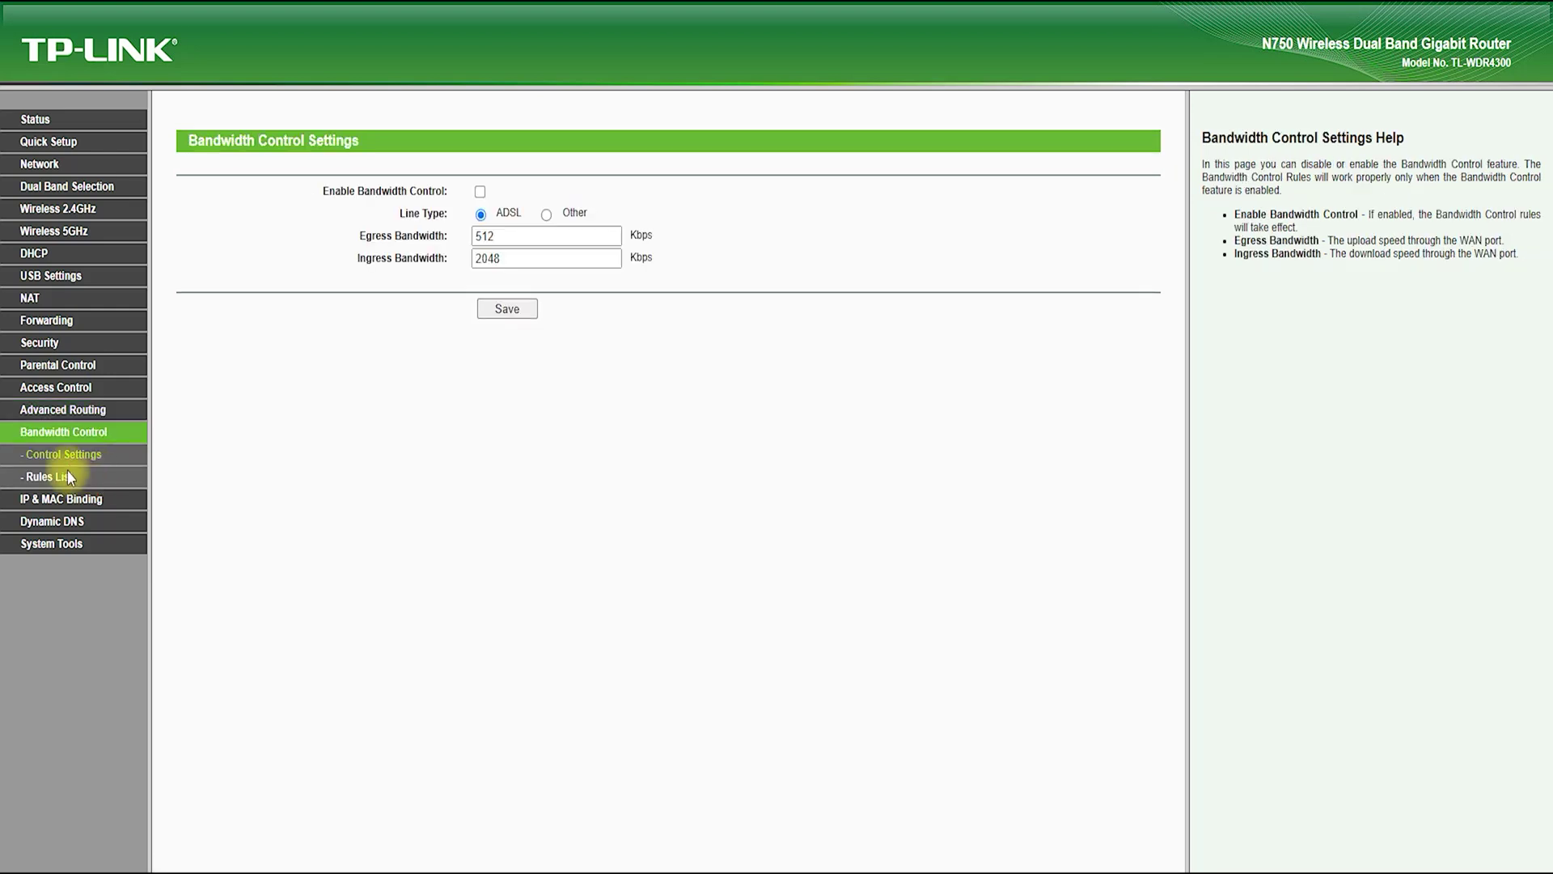
{"action": "left_click", "coordinate": [67, 475]}
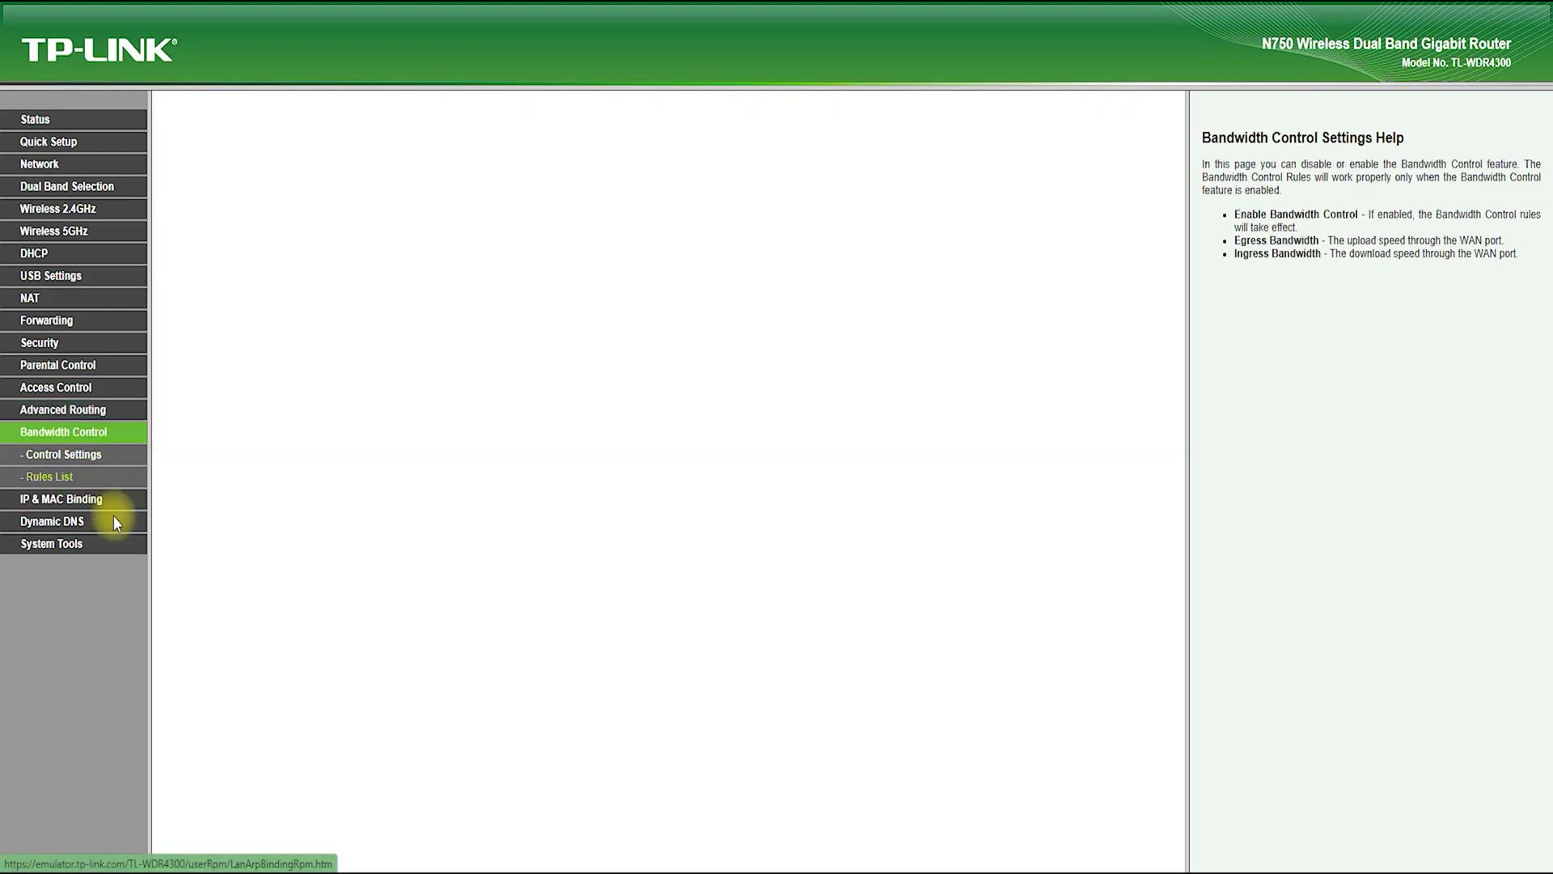
{"action": "left_click", "coordinate": [73, 499]}
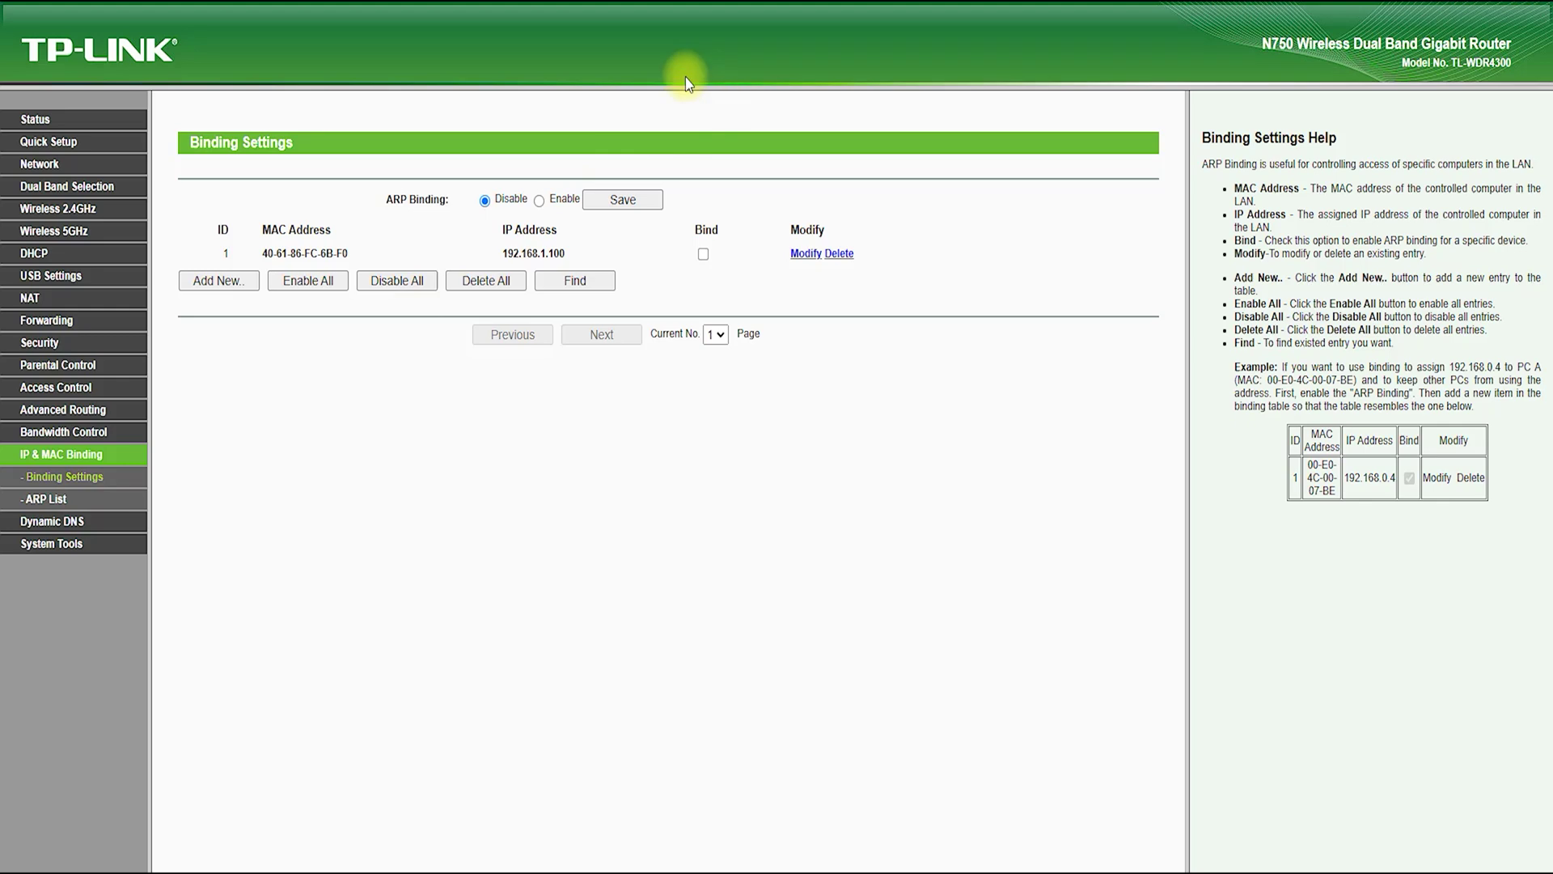
{"action": "left_click", "coordinate": [47, 500]}
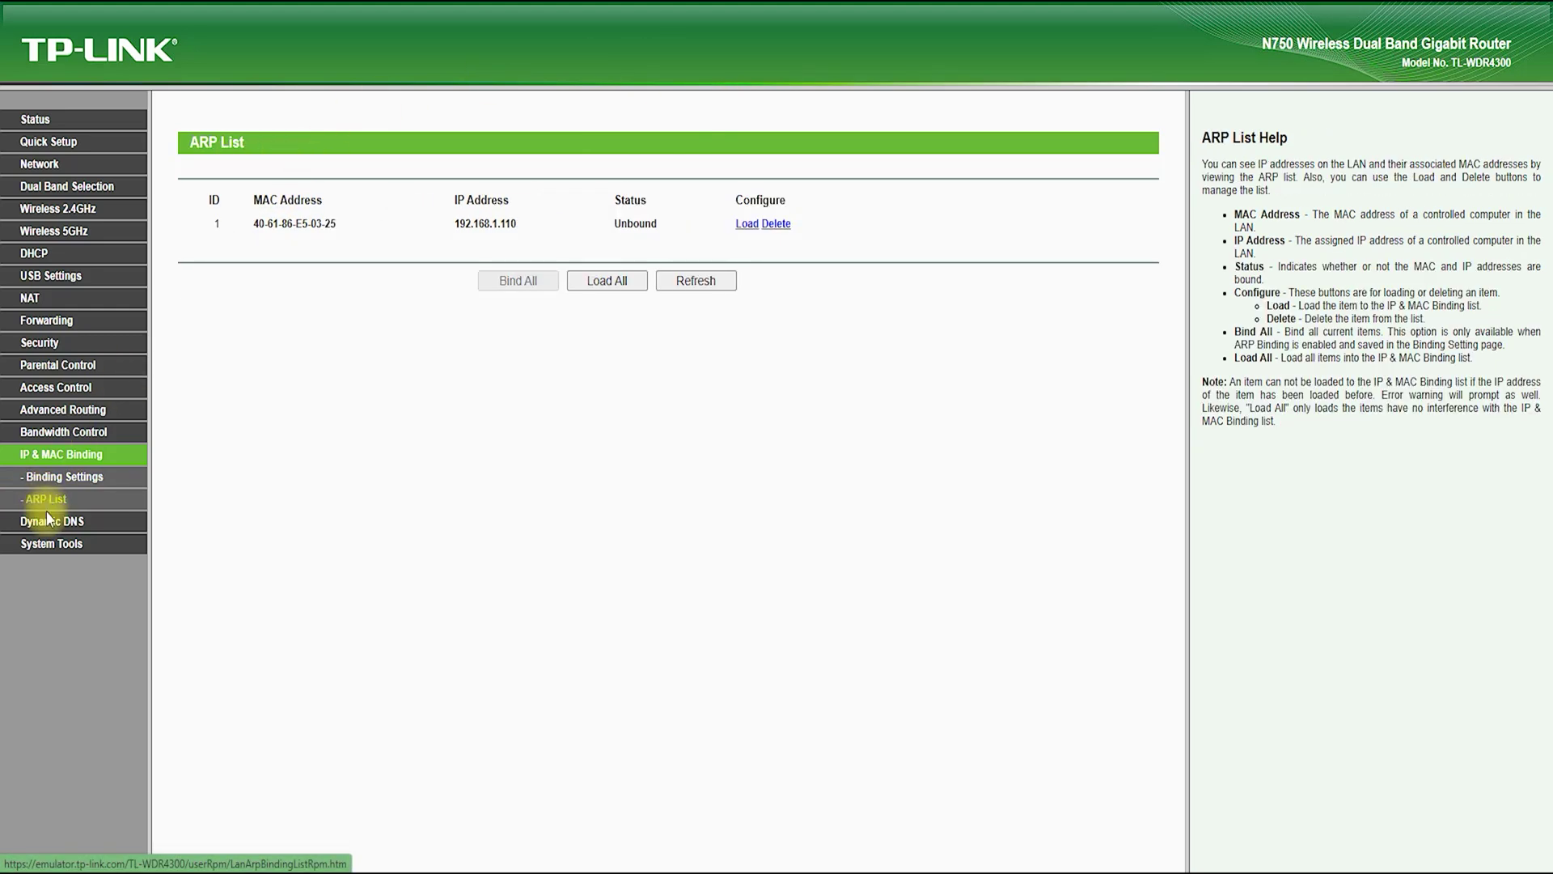
{"action": "left_click", "coordinate": [47, 521]}
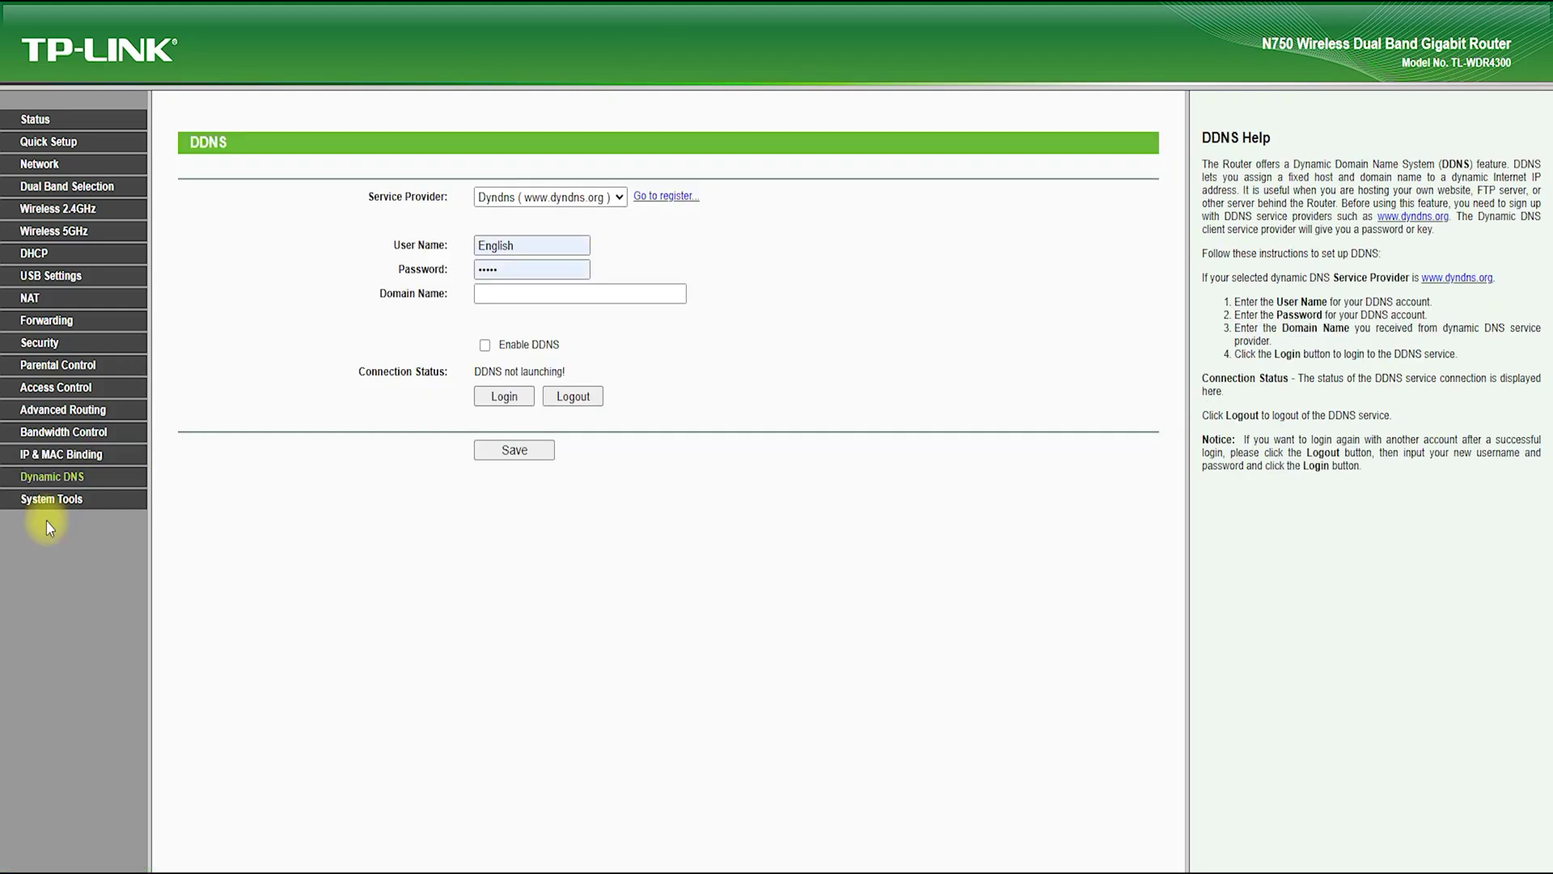
Visit Time Settings, Diagnostic and Firmware Upgrade, sketching a line toward the firmware page
{"action": "left_click", "coordinate": [51, 499]}
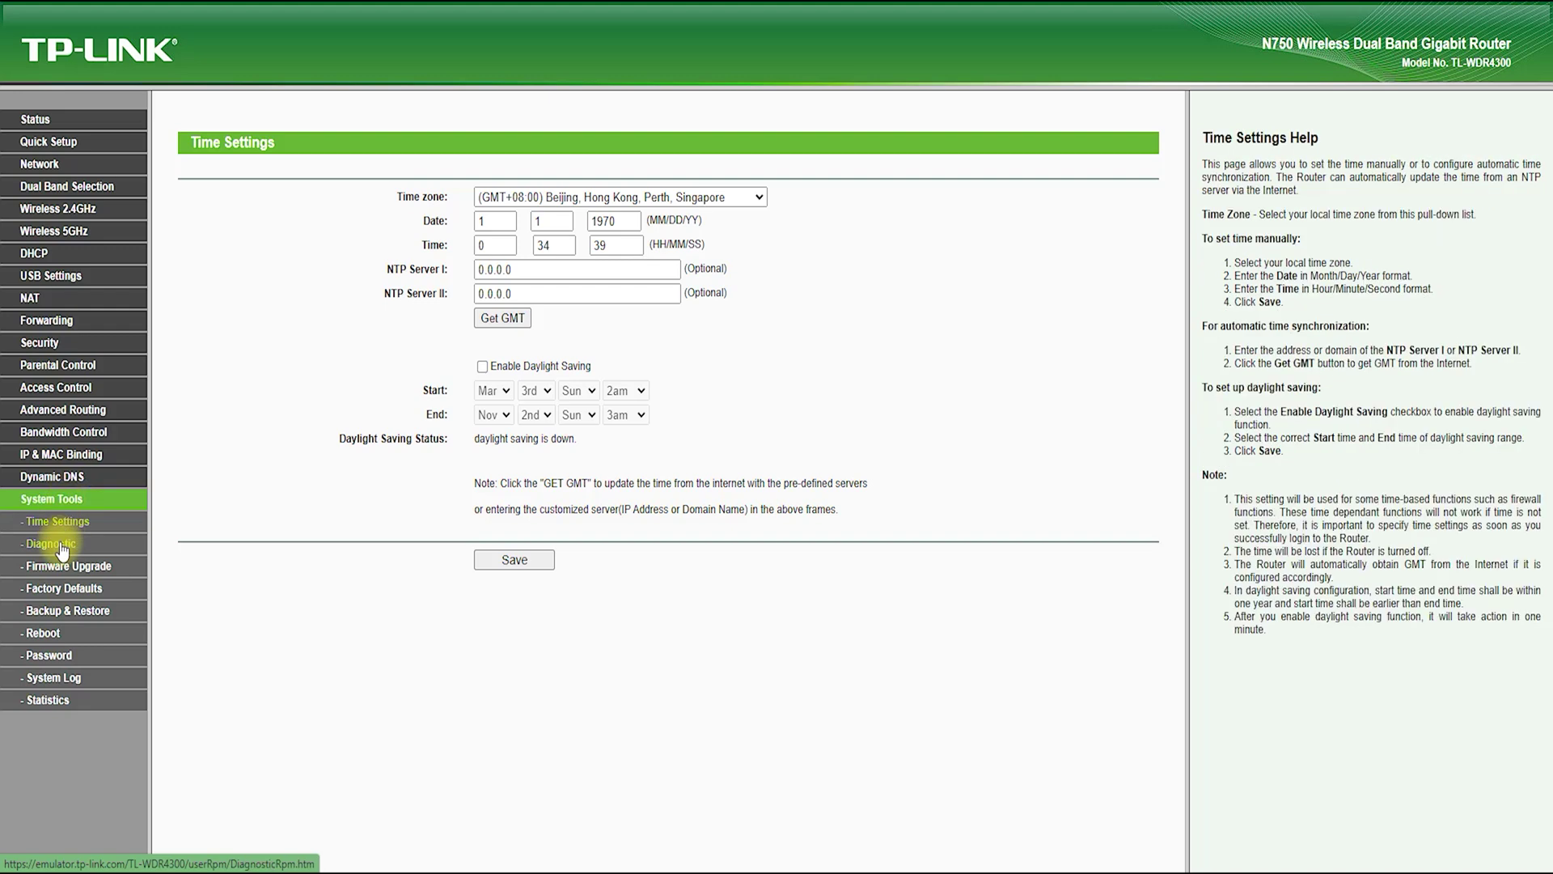
{"action": "left_click", "coordinate": [61, 548]}
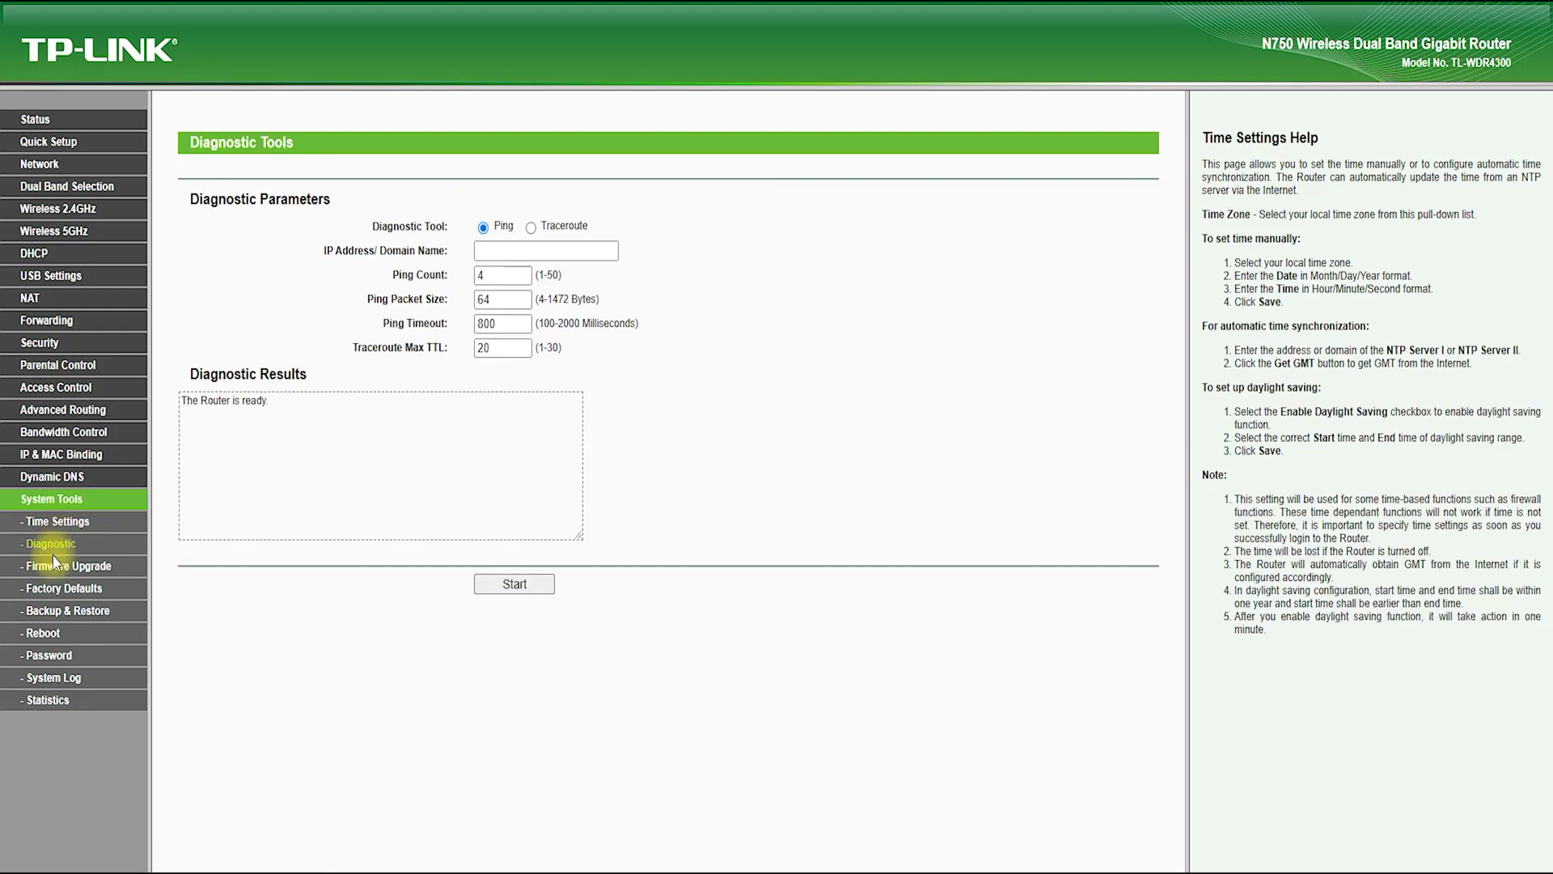
{"action": "left_click", "coordinate": [62, 566]}
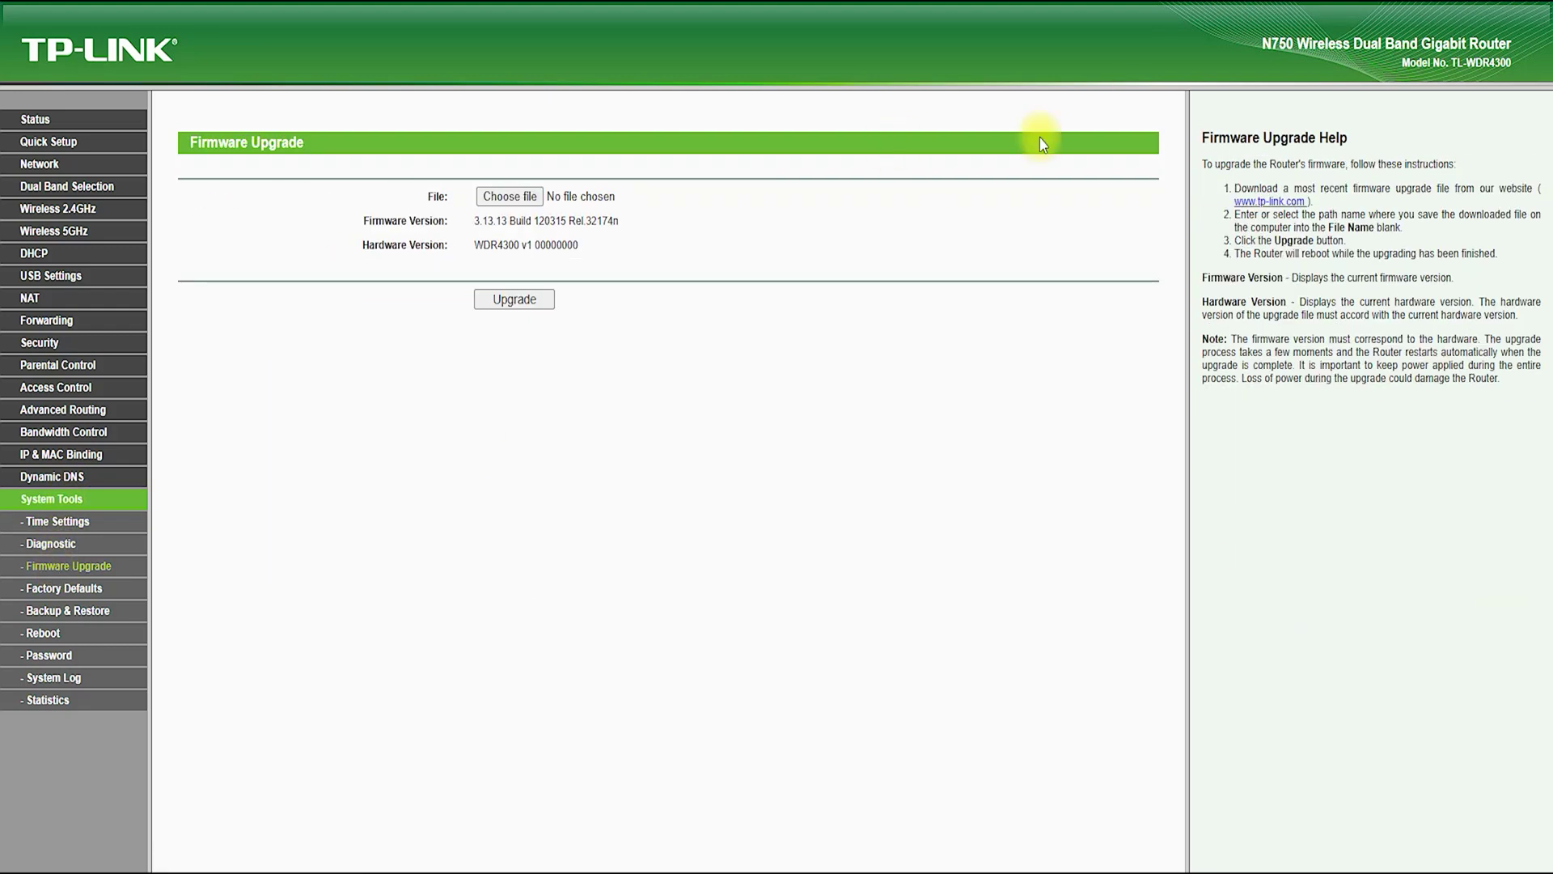
{"action": "left_click_drag", "start_coordinate": [148, 560], "coordinate": [253, 167]}
Visit Factory Defaults, Backup & Restore, Reboot and Password, ending on the System Log
{"action": "left_click", "coordinate": [75, 588]}
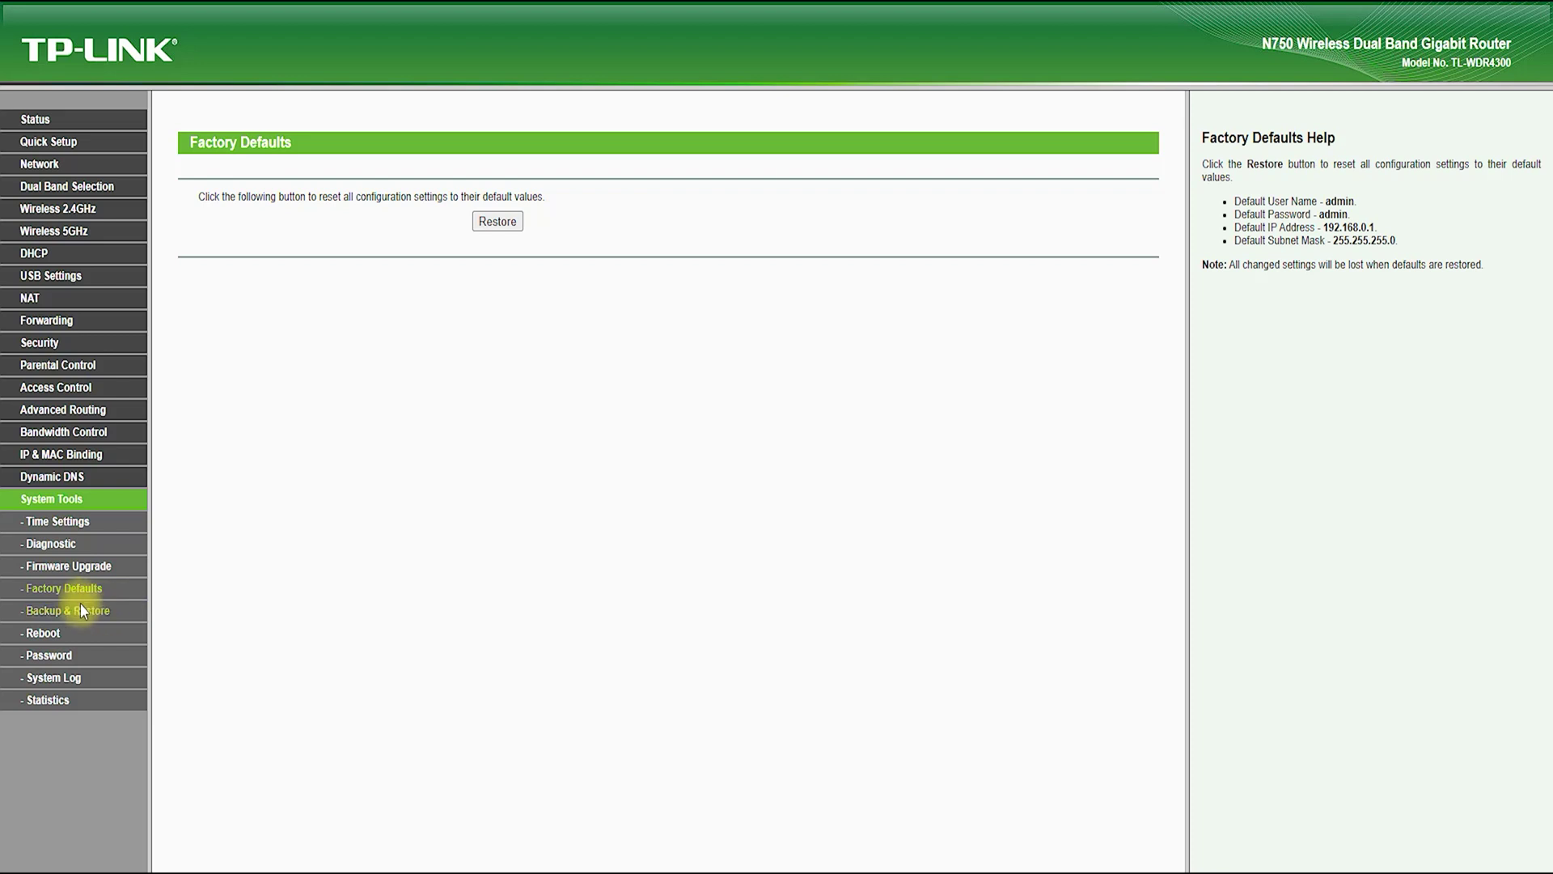
{"action": "left_click", "coordinate": [69, 608]}
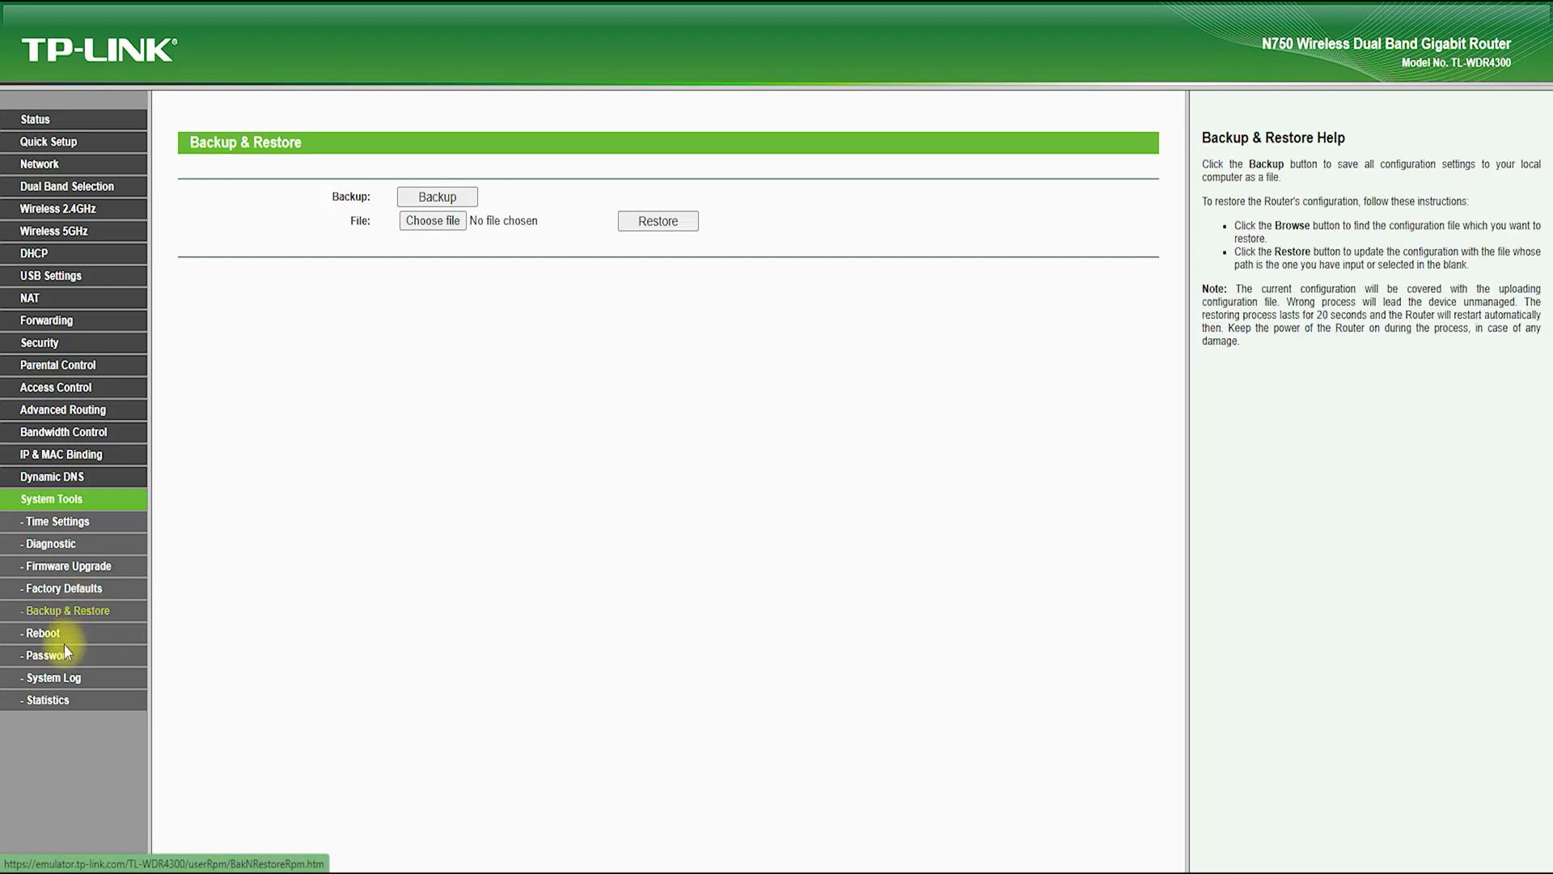
{"action": "left_click", "coordinate": [49, 634]}
{"action": "left_click", "coordinate": [48, 656]}
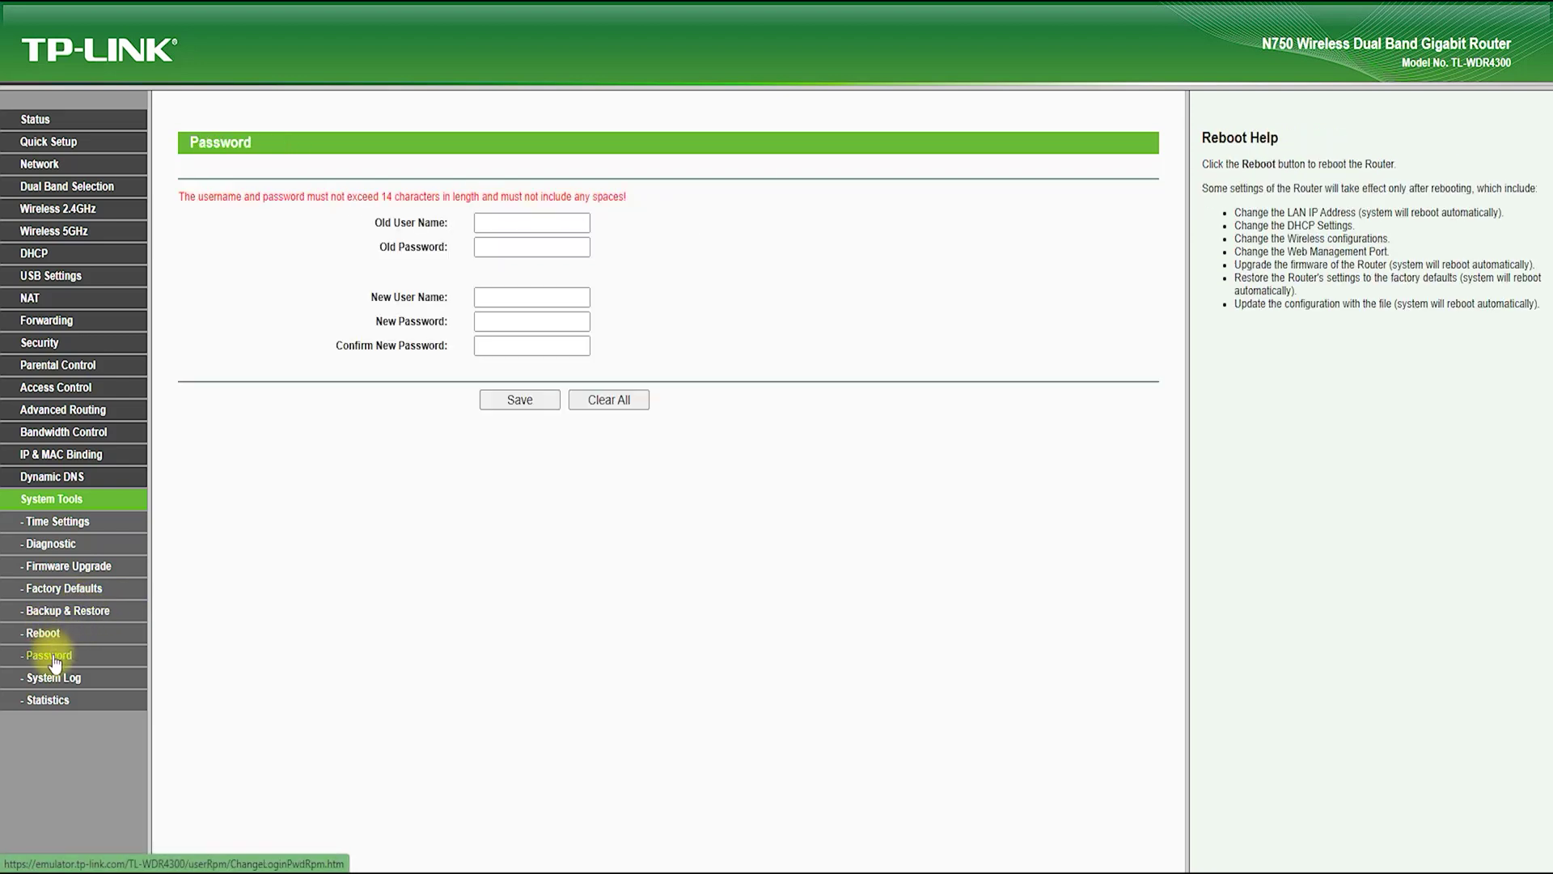
{"action": "left_click", "coordinate": [54, 678]}
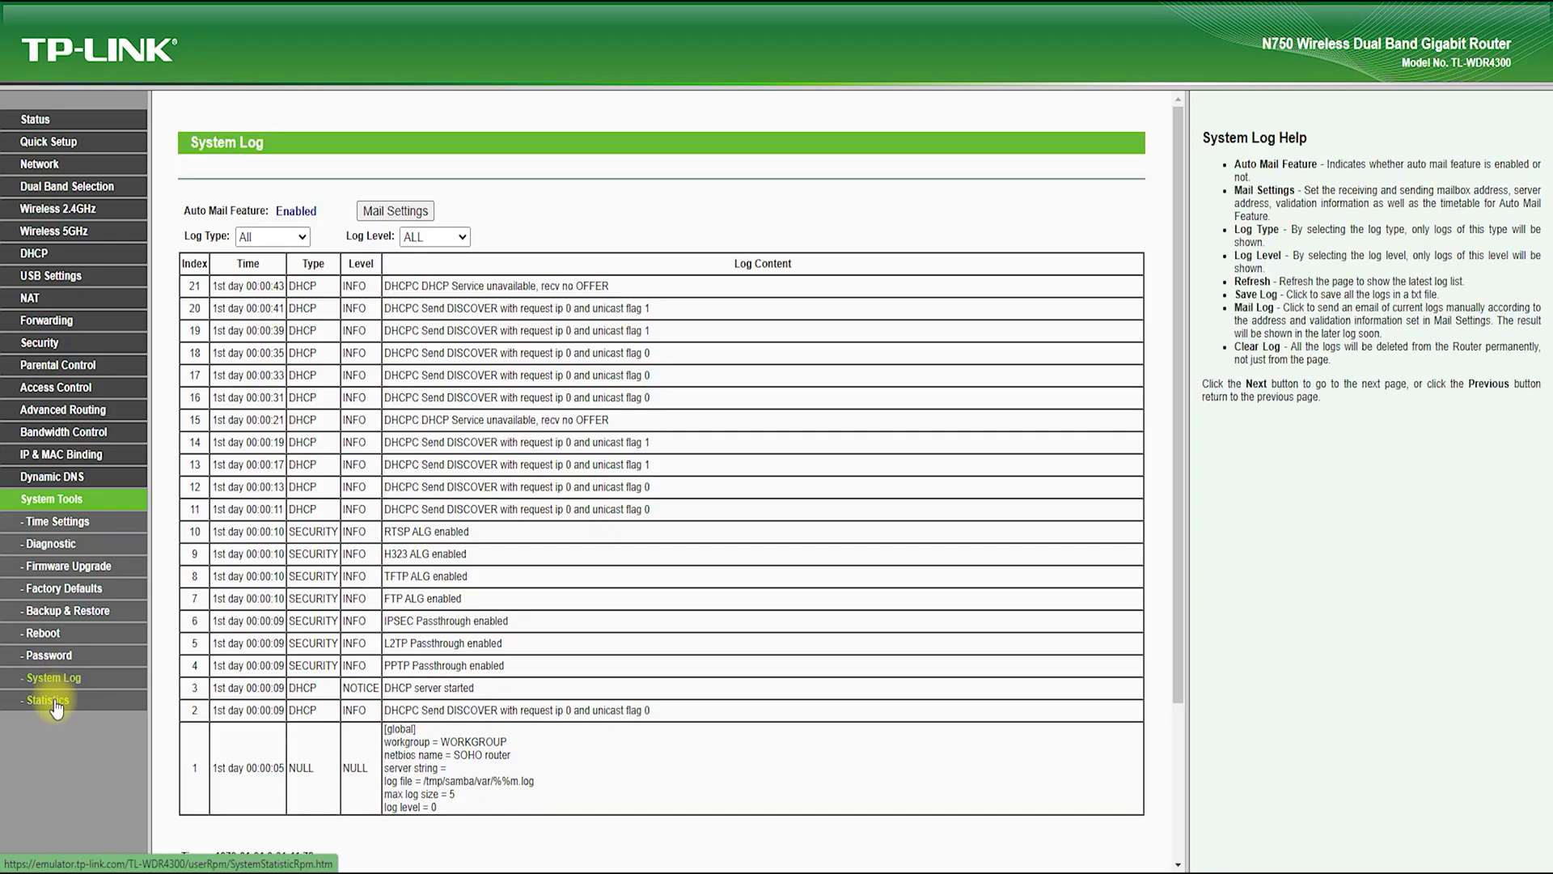